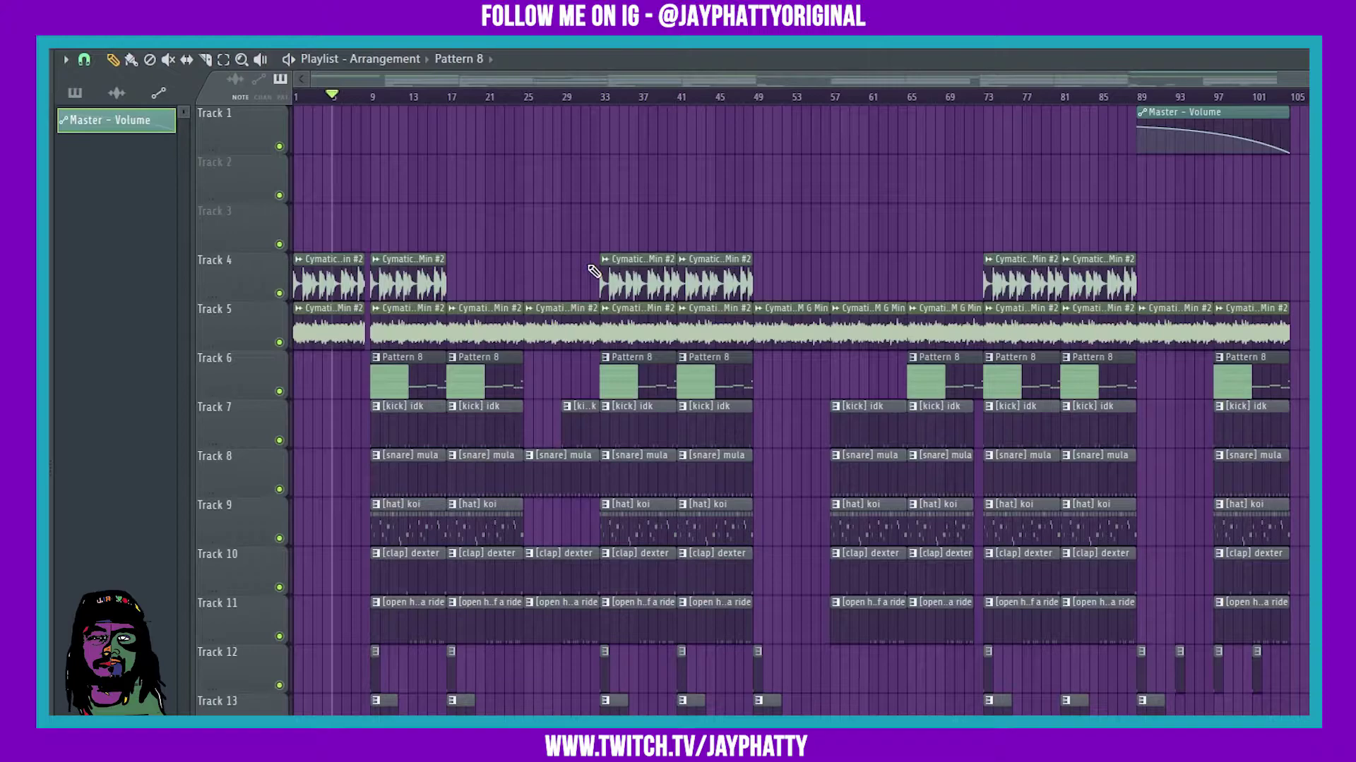
Start playing the arrangement from the intro
key(space)
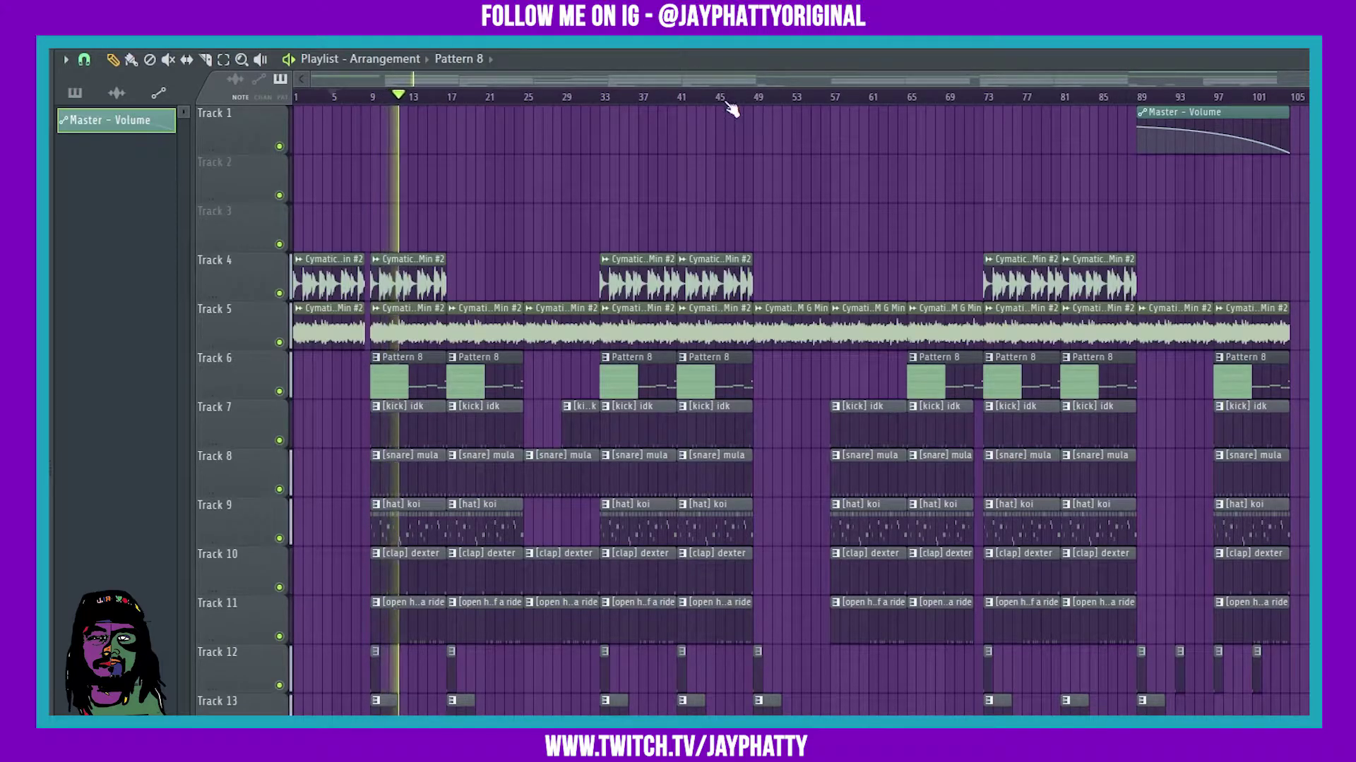
Bring up the mixer and view the Master's Patcher routing map, then close it
key(F9)
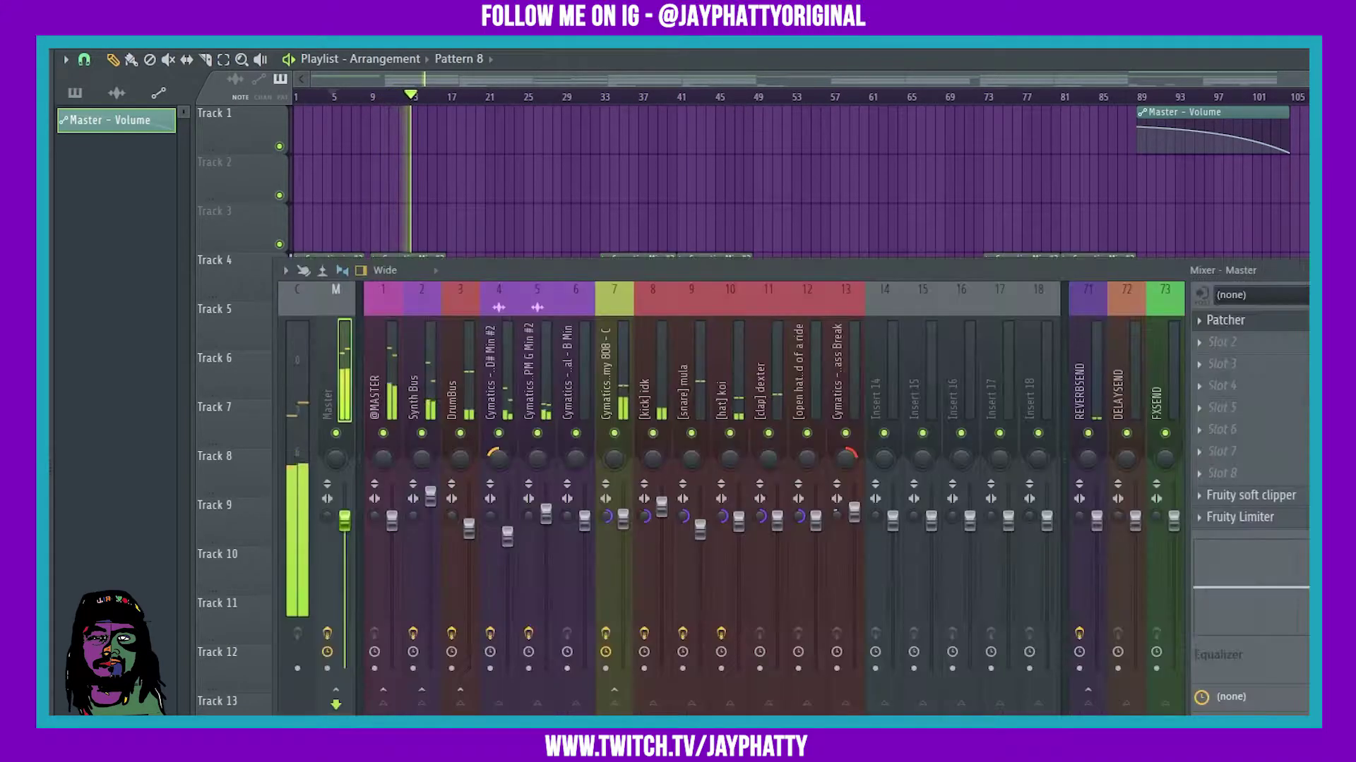
click(1251, 326)
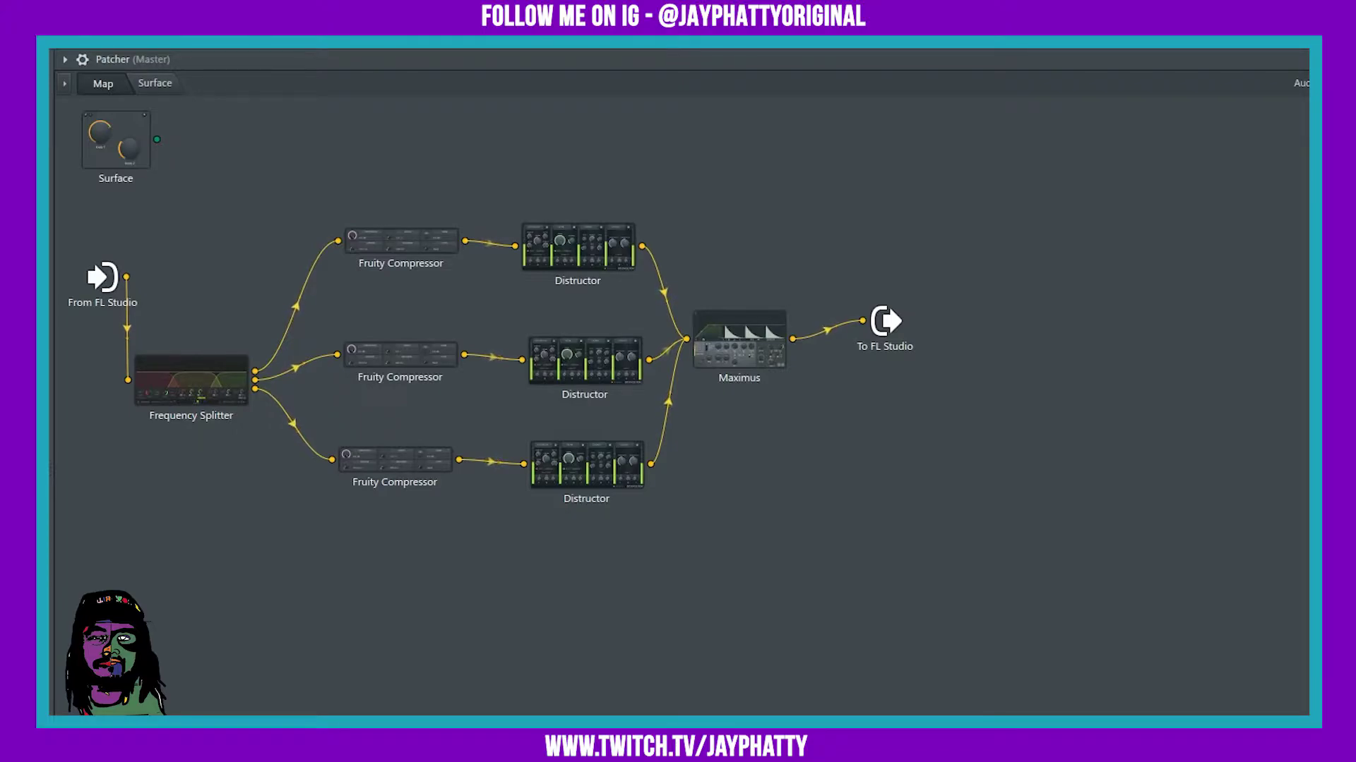
key(Escape)
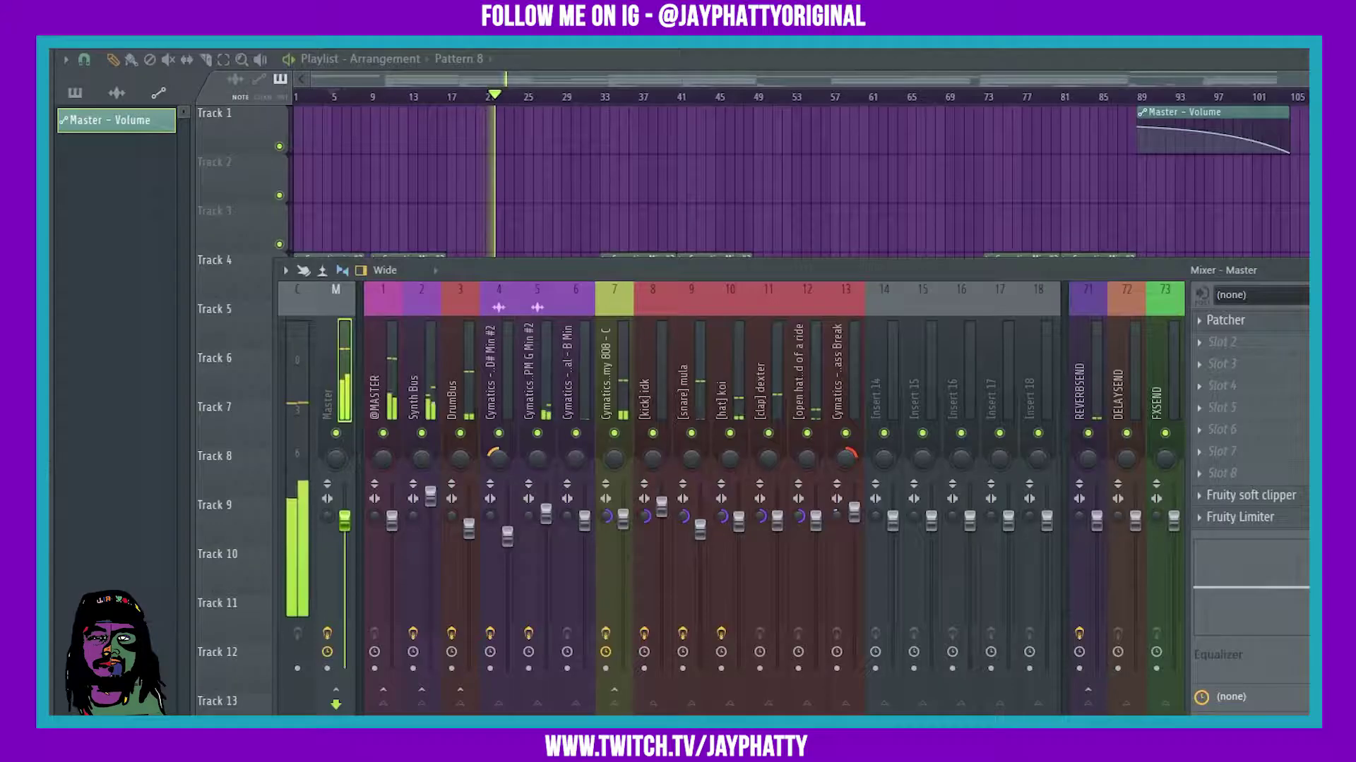
Replay the song from bar 7 with the mixer showing, then stop and rewind to bar 1
key(space)
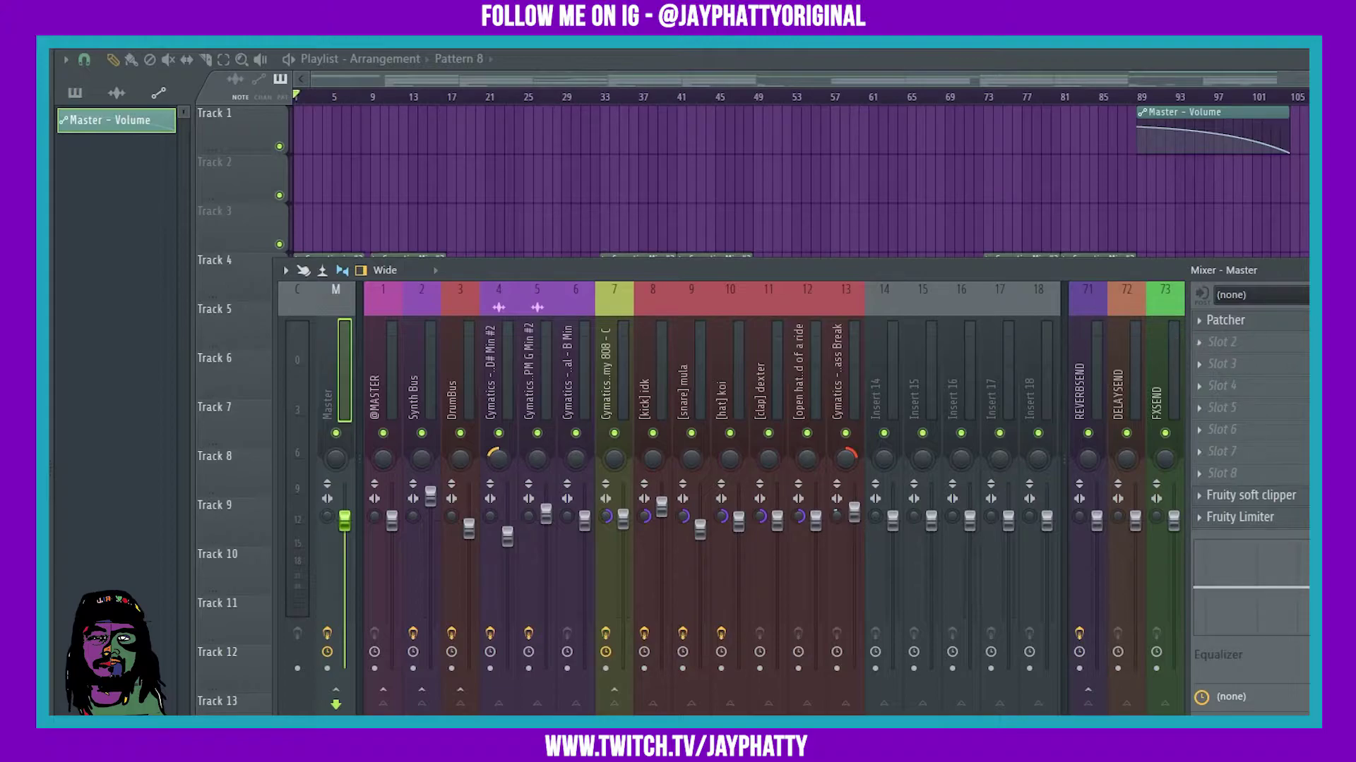
click(352, 98)
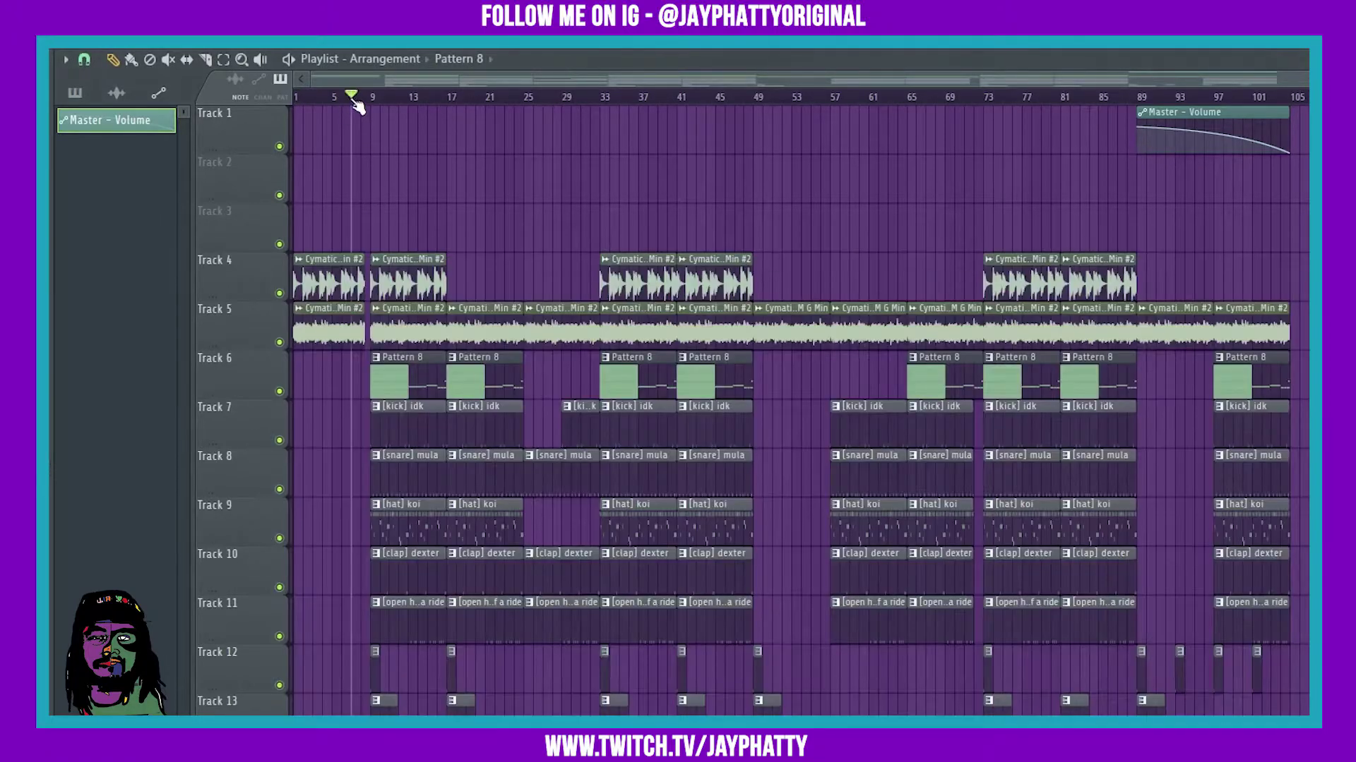
key(space)
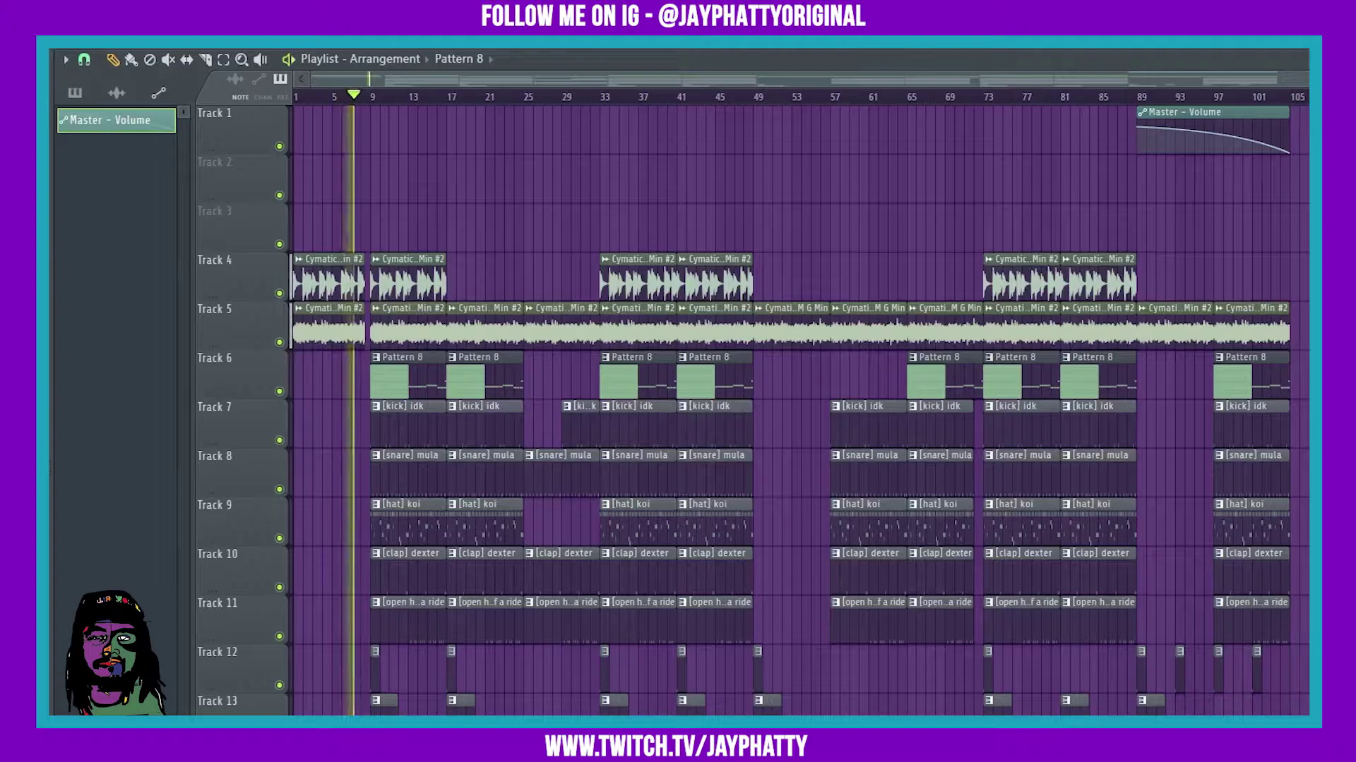
key(F9)
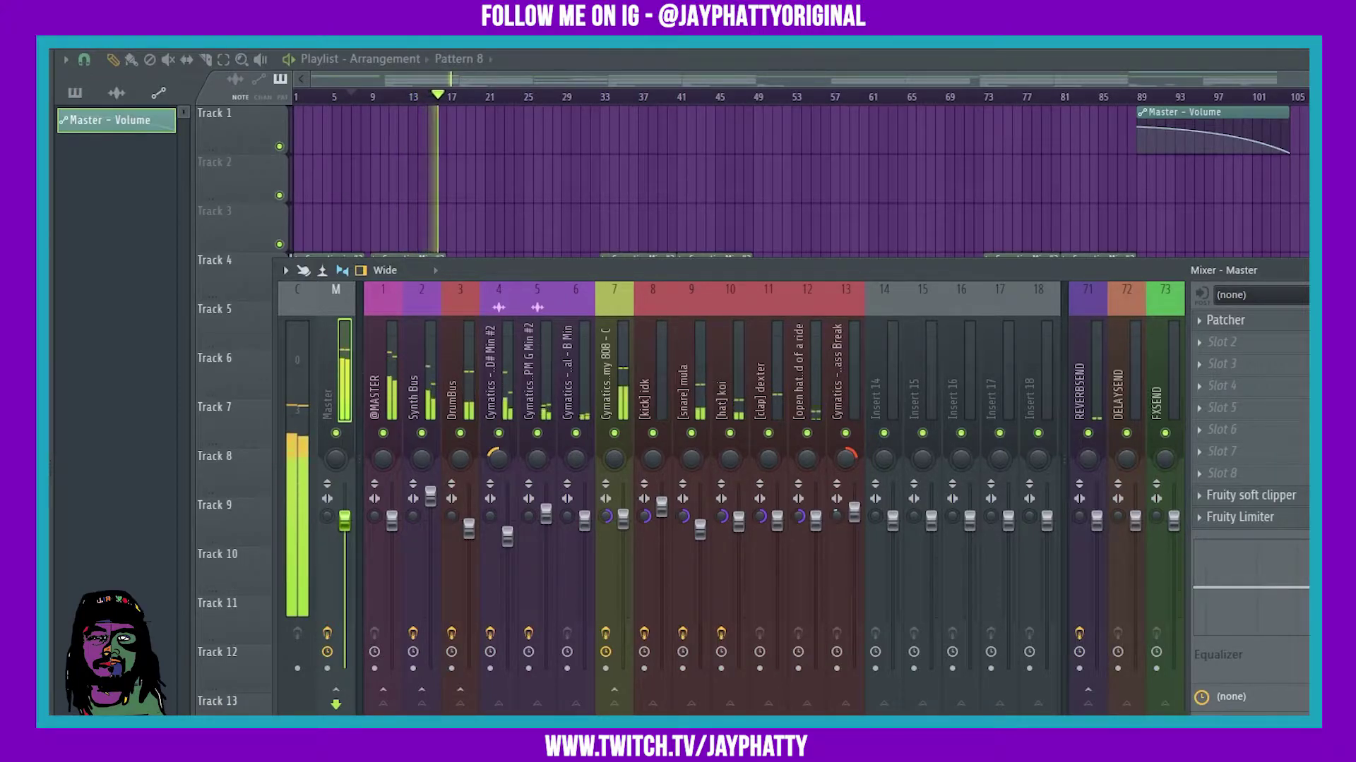
key(space)
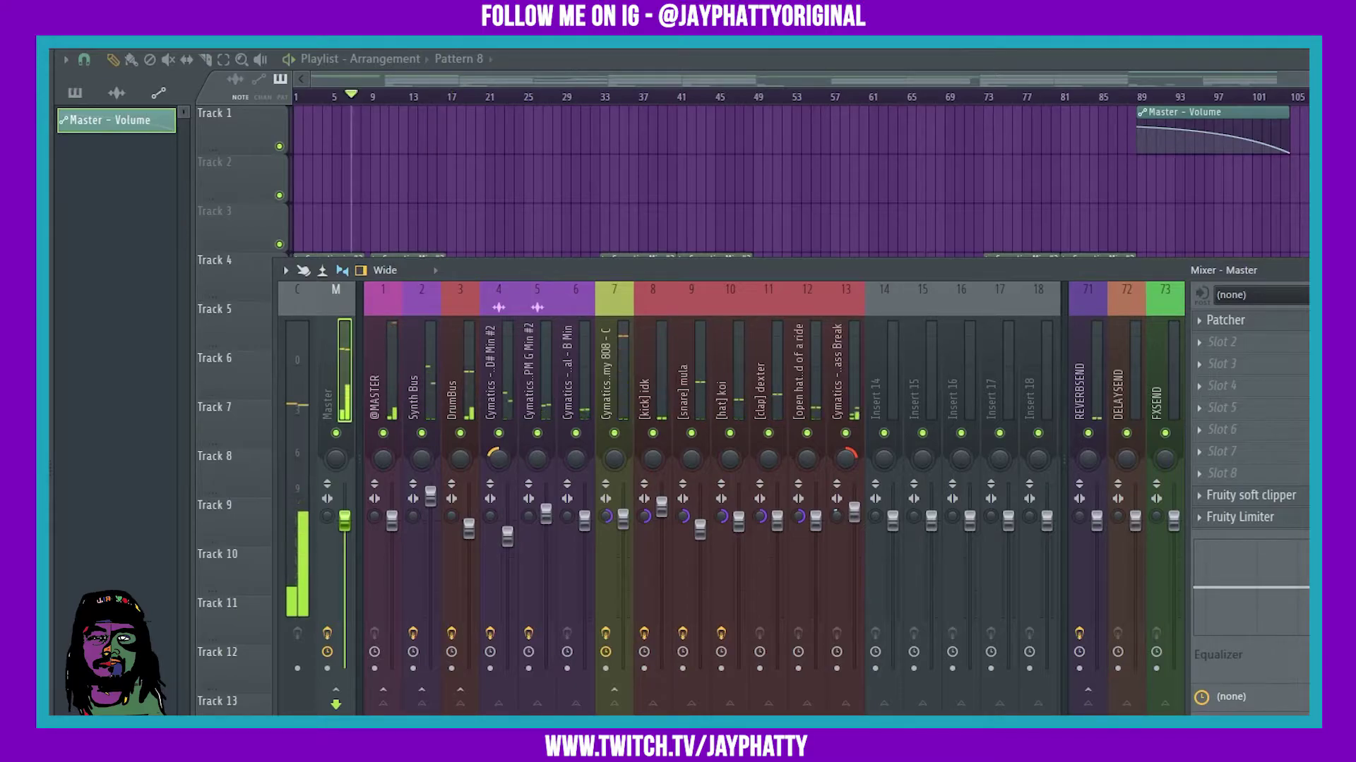
key(Home)
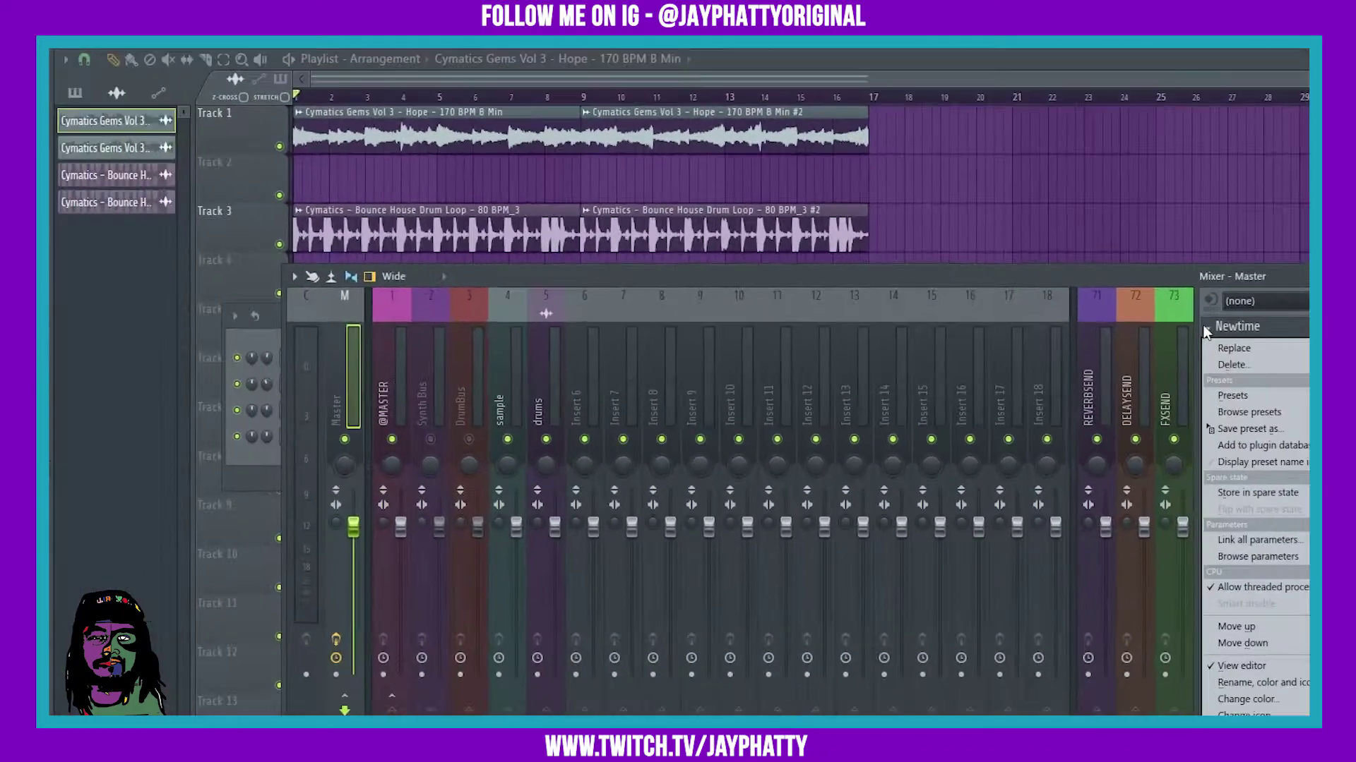
Delete the Newtime effect from the Master, leaving its first slot empty
click(991, 269)
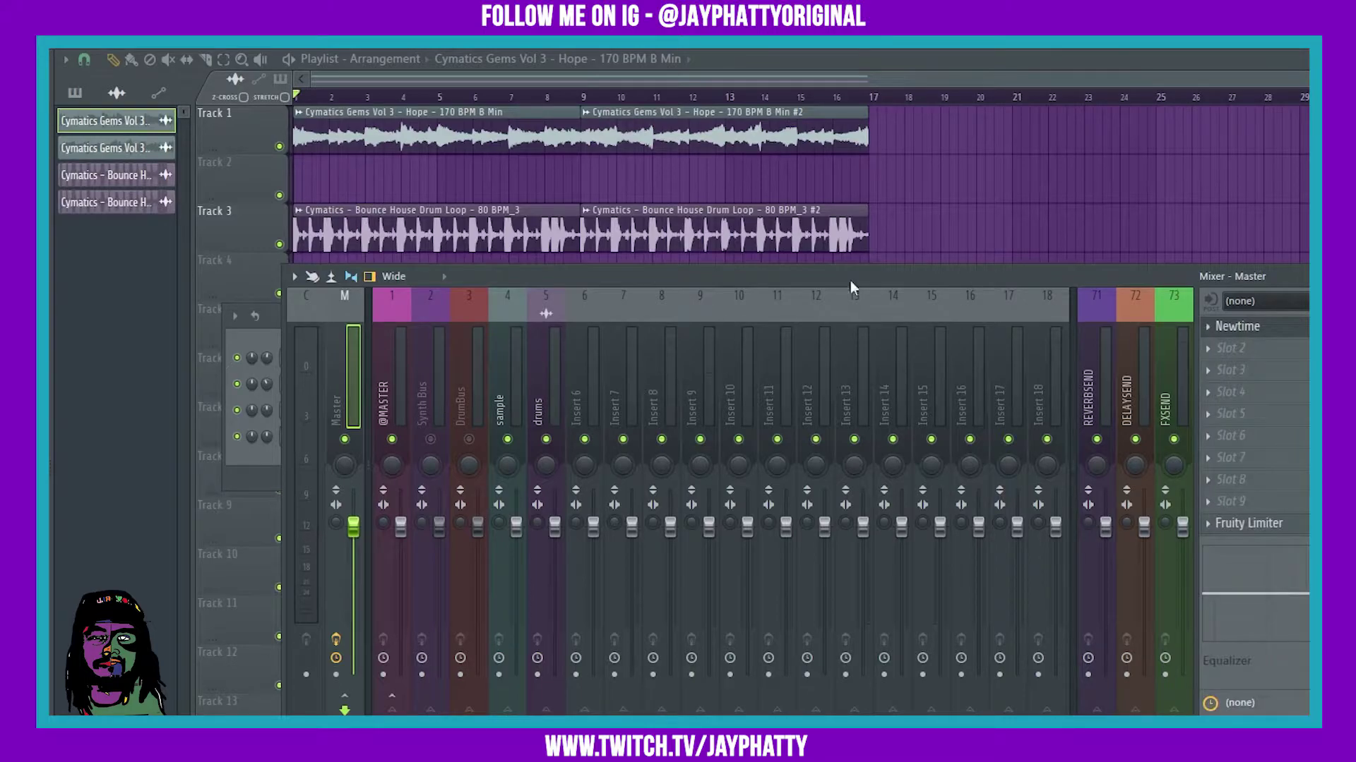
click(1236, 326)
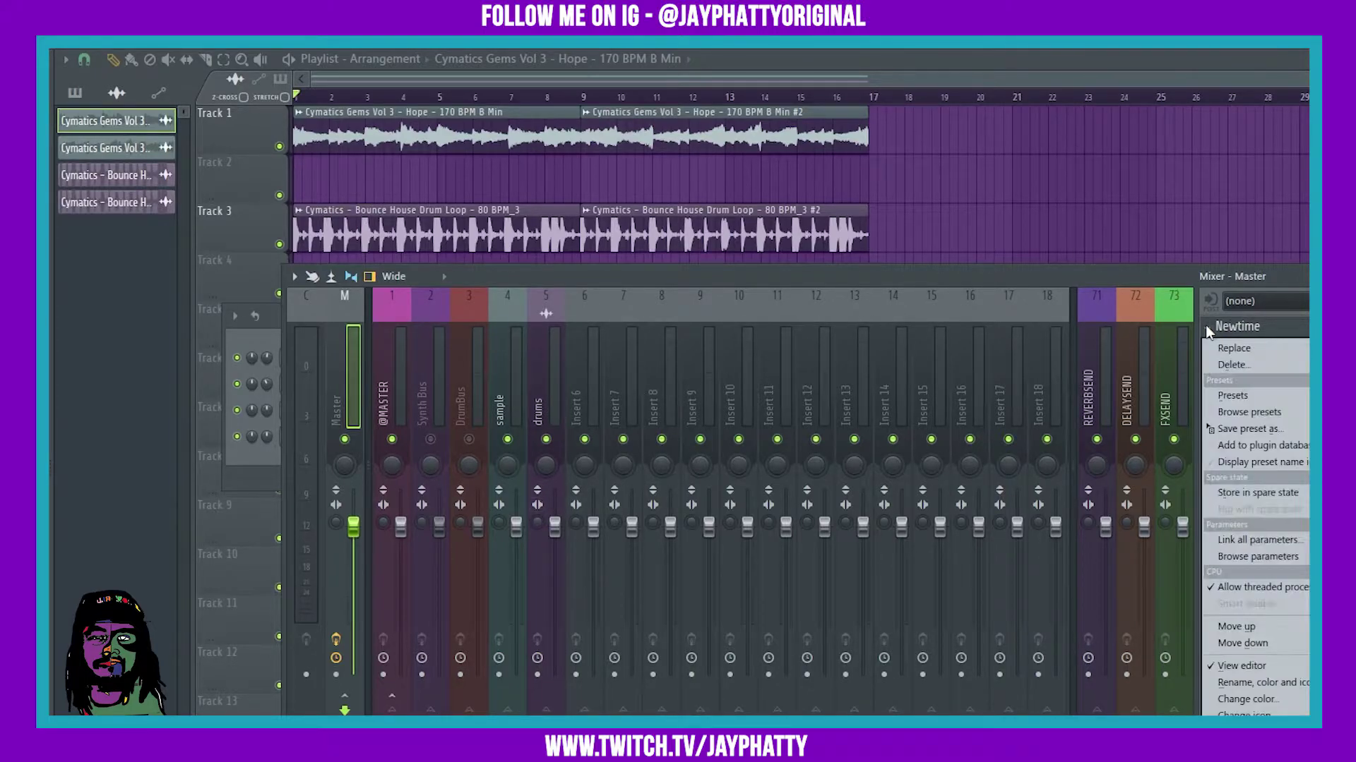
click(1232, 366)
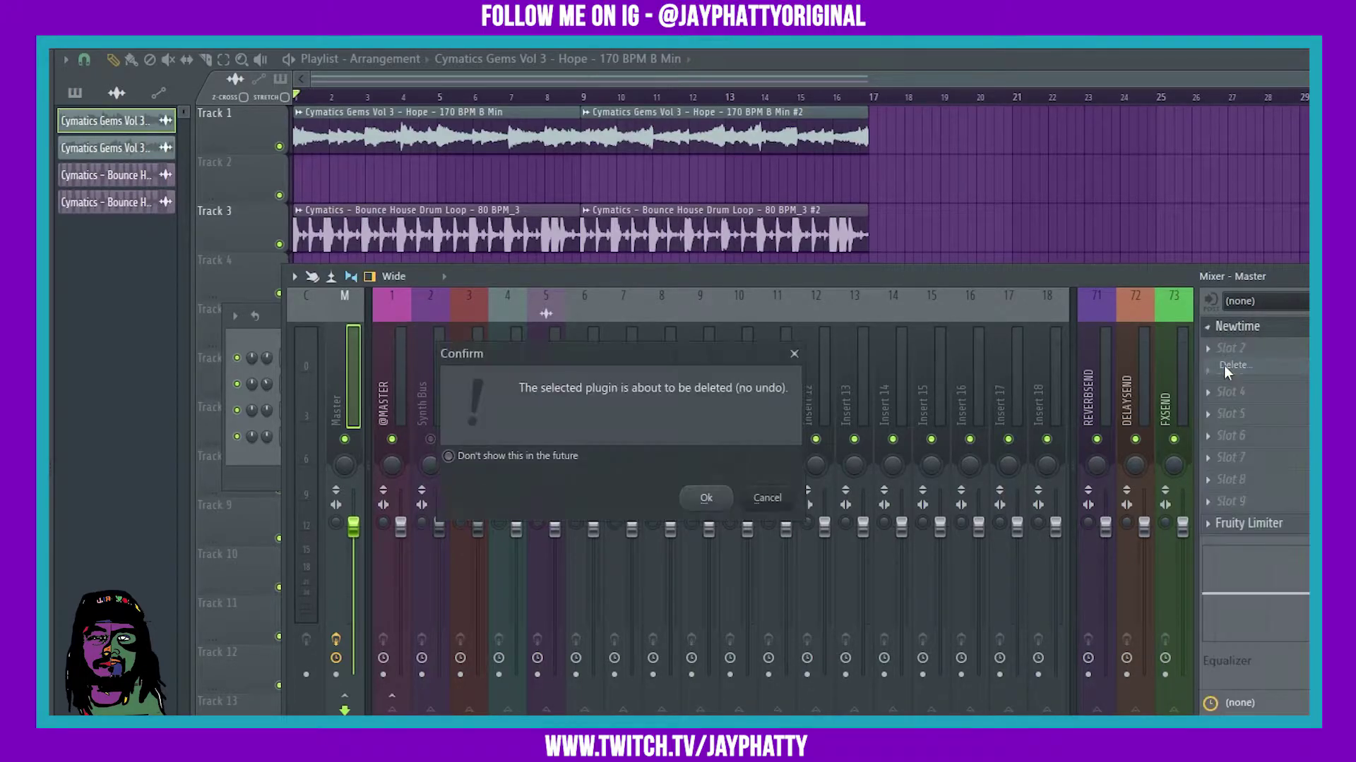
click(702, 495)
click(1223, 330)
mouse_move(1232, 348)
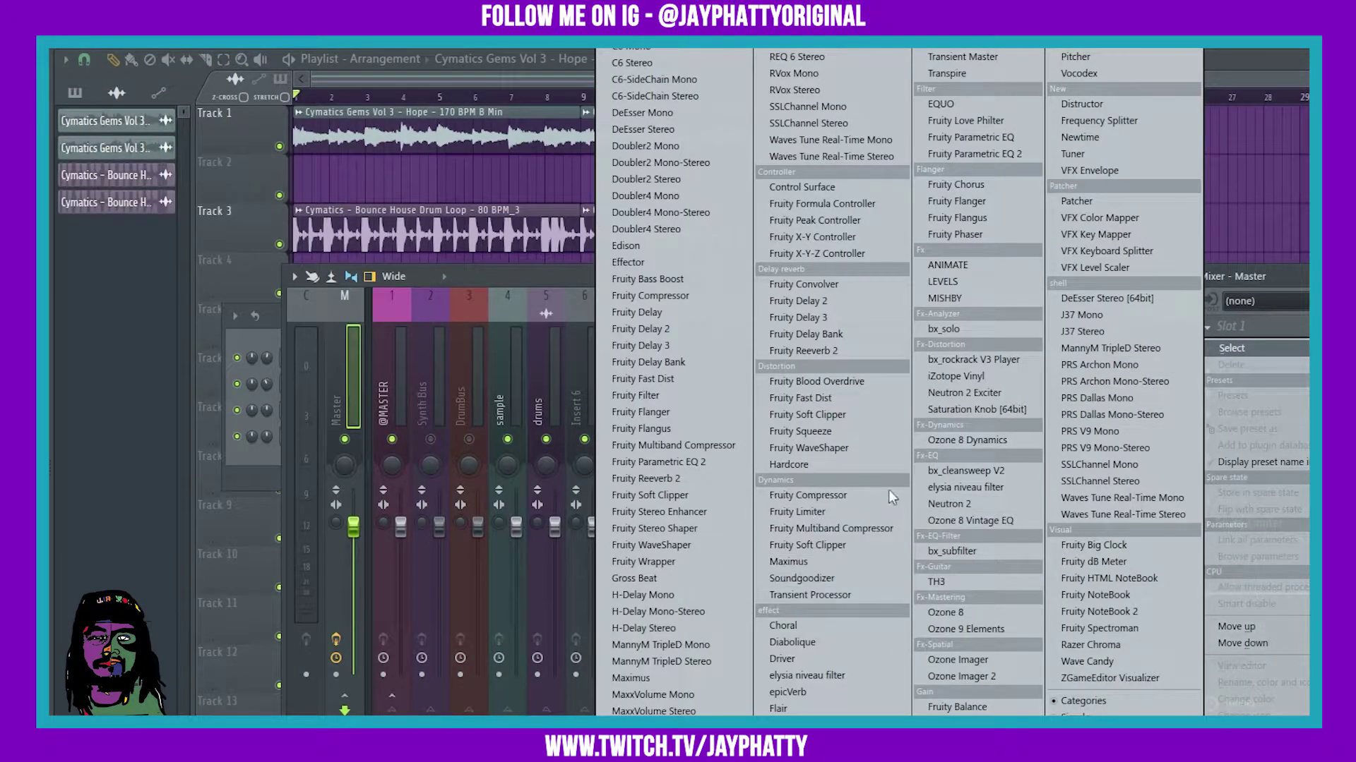
click(446, 291)
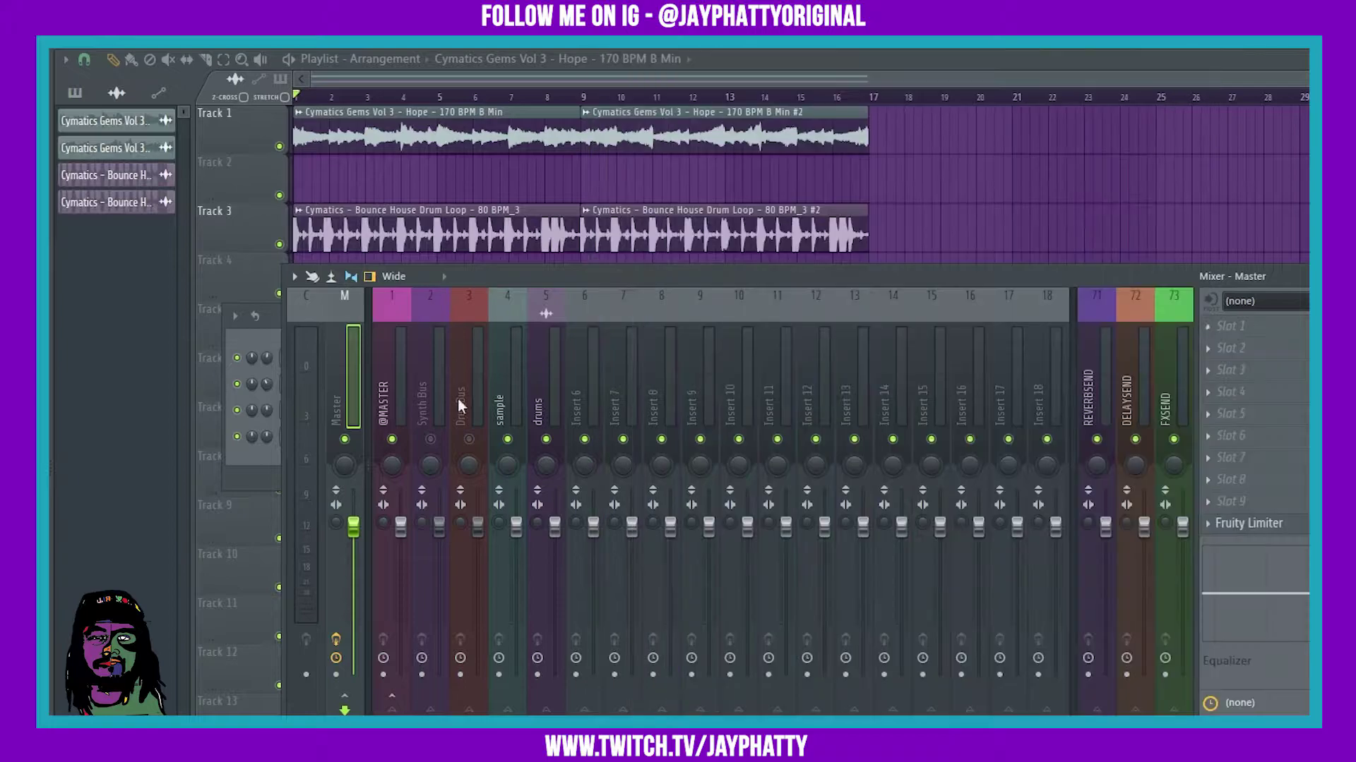
click(511, 378)
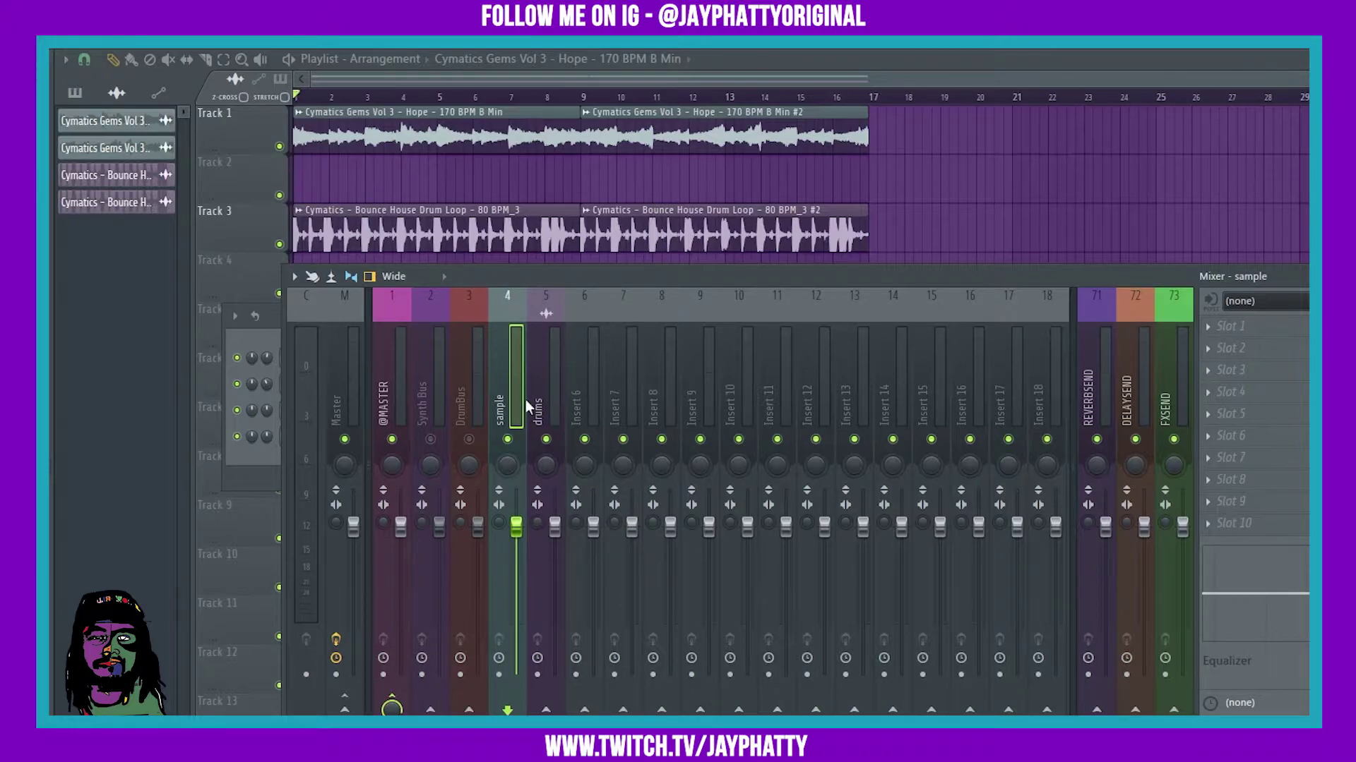
click(245, 486)
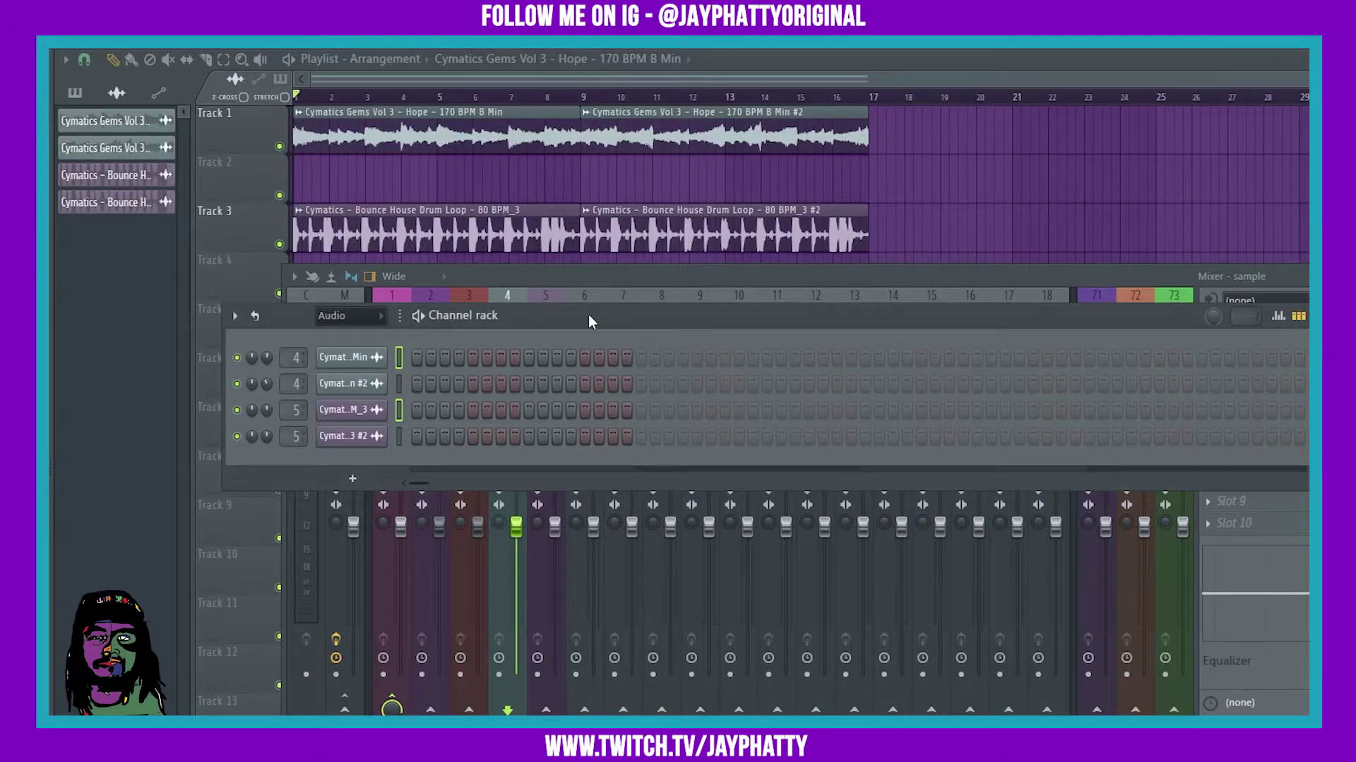
click(556, 273)
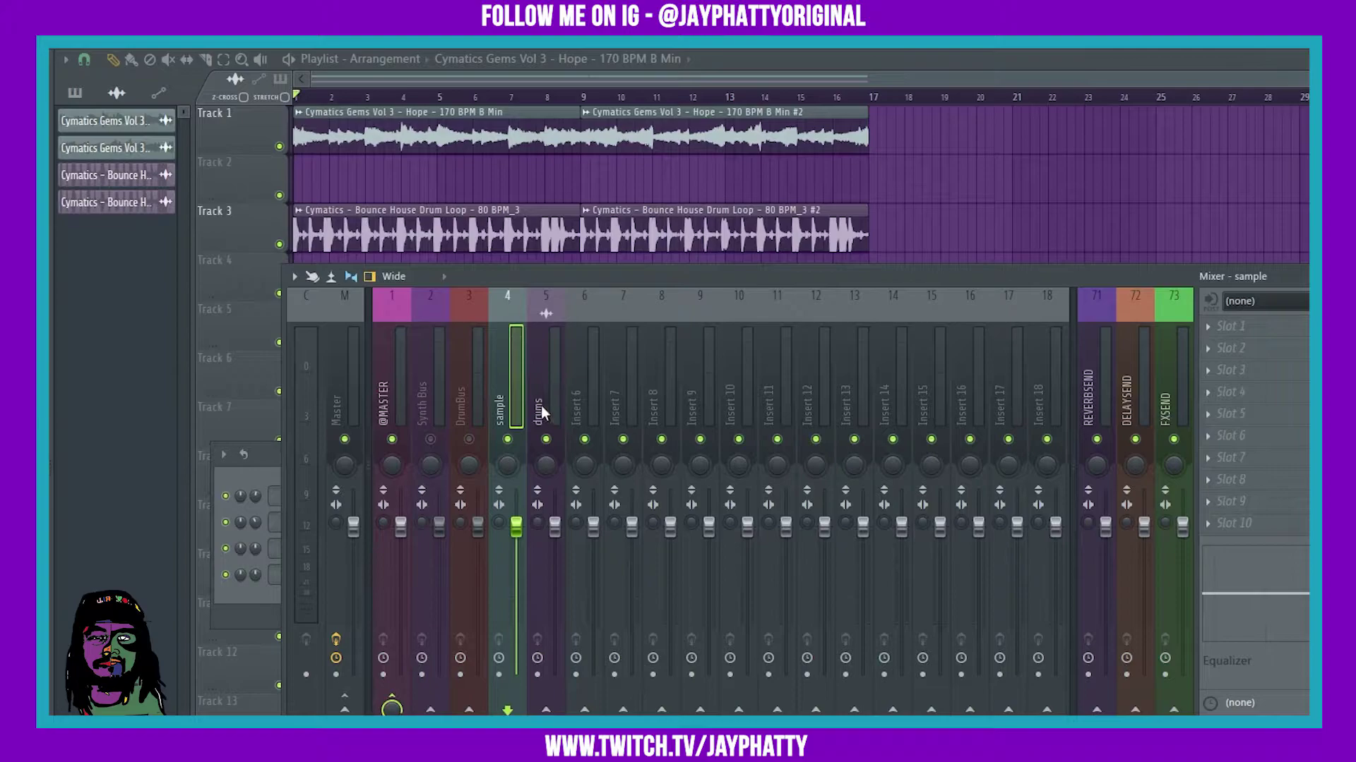
click(396, 381)
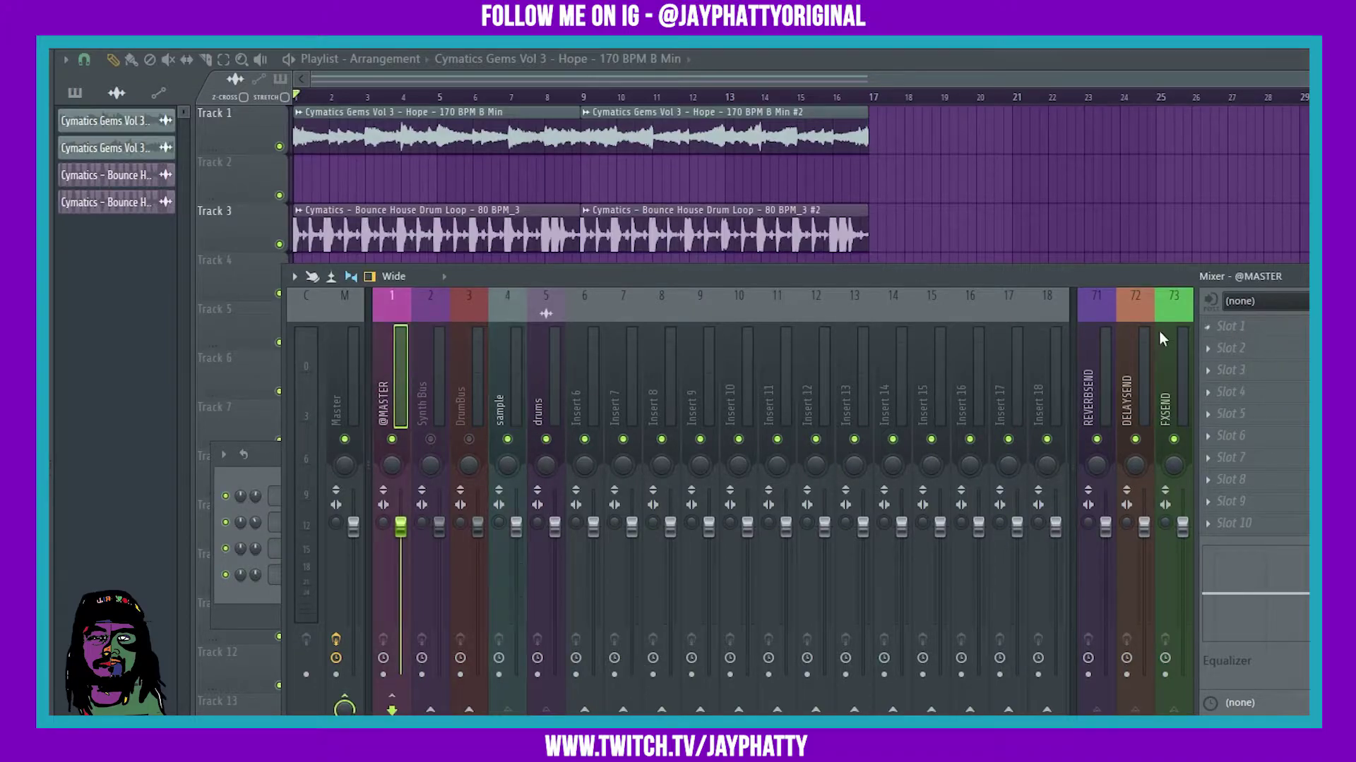
Load Patcher into the Master's Slot 1 and move its window up and left
click(353, 377)
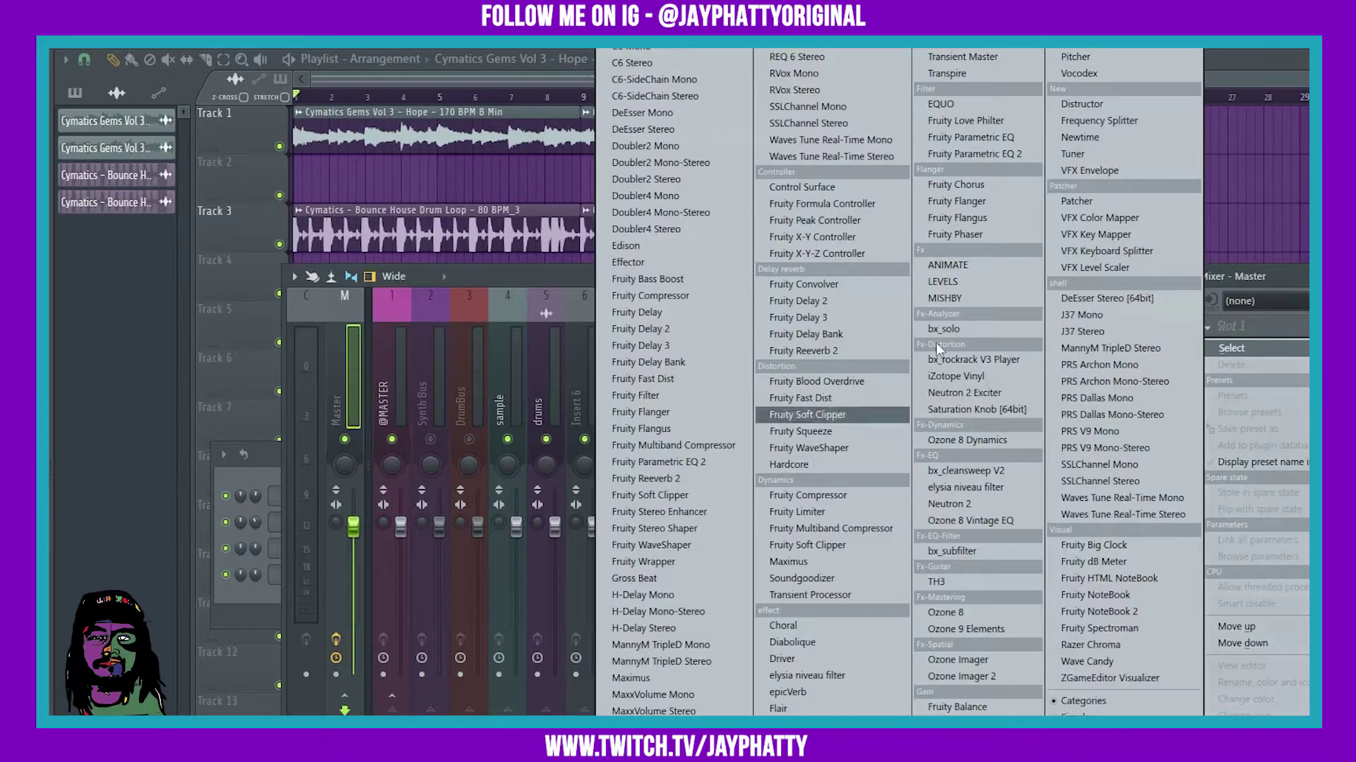
click(1232, 327)
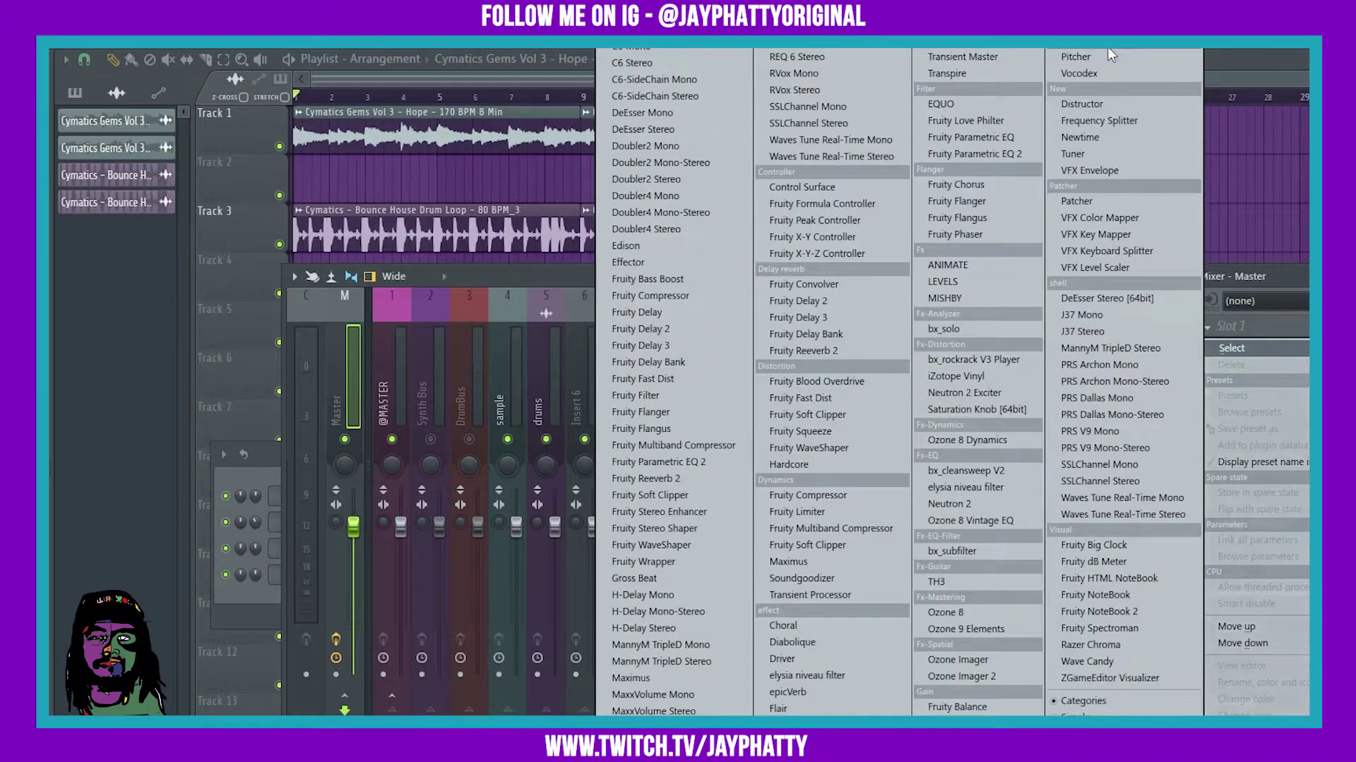
click(1079, 201)
drag(651, 230, 569, 178)
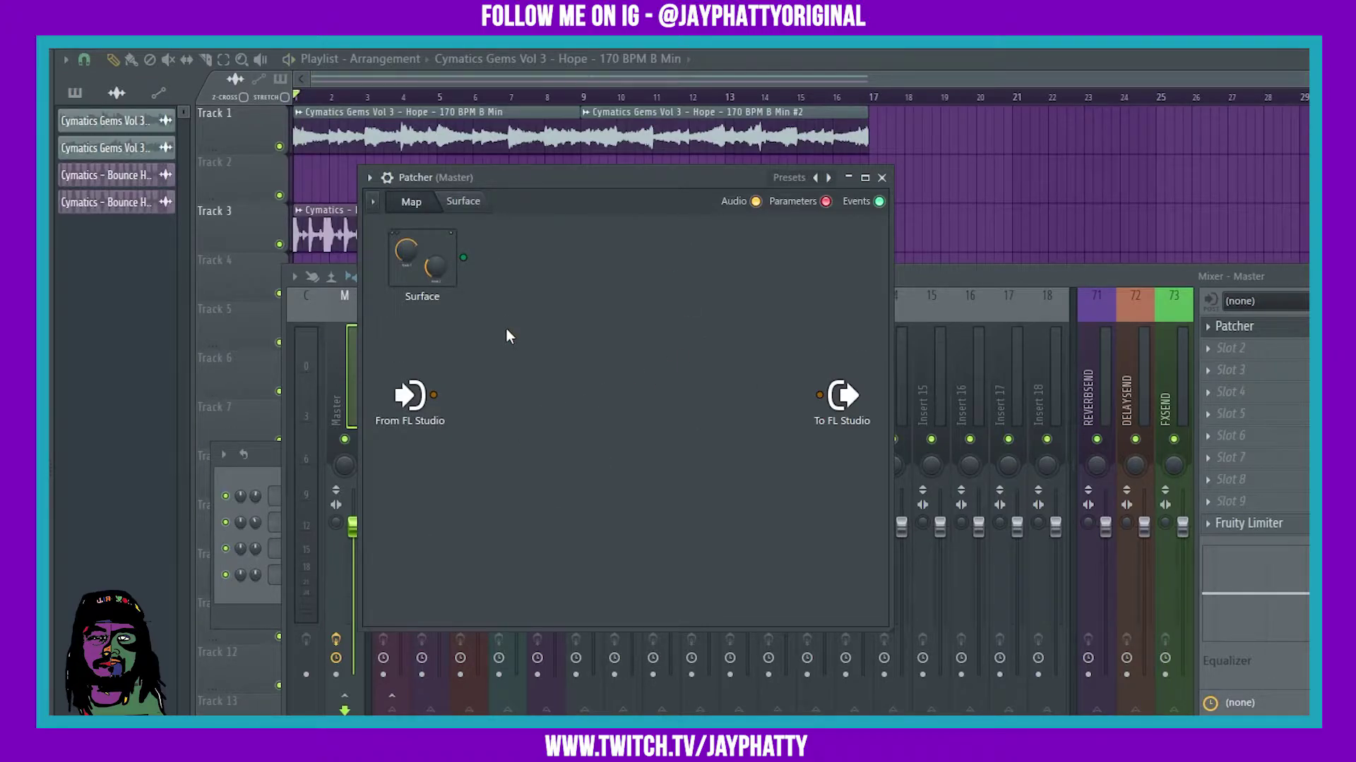
Add a Frequency Splitter plugin to the Patcher map
right_click(474, 405)
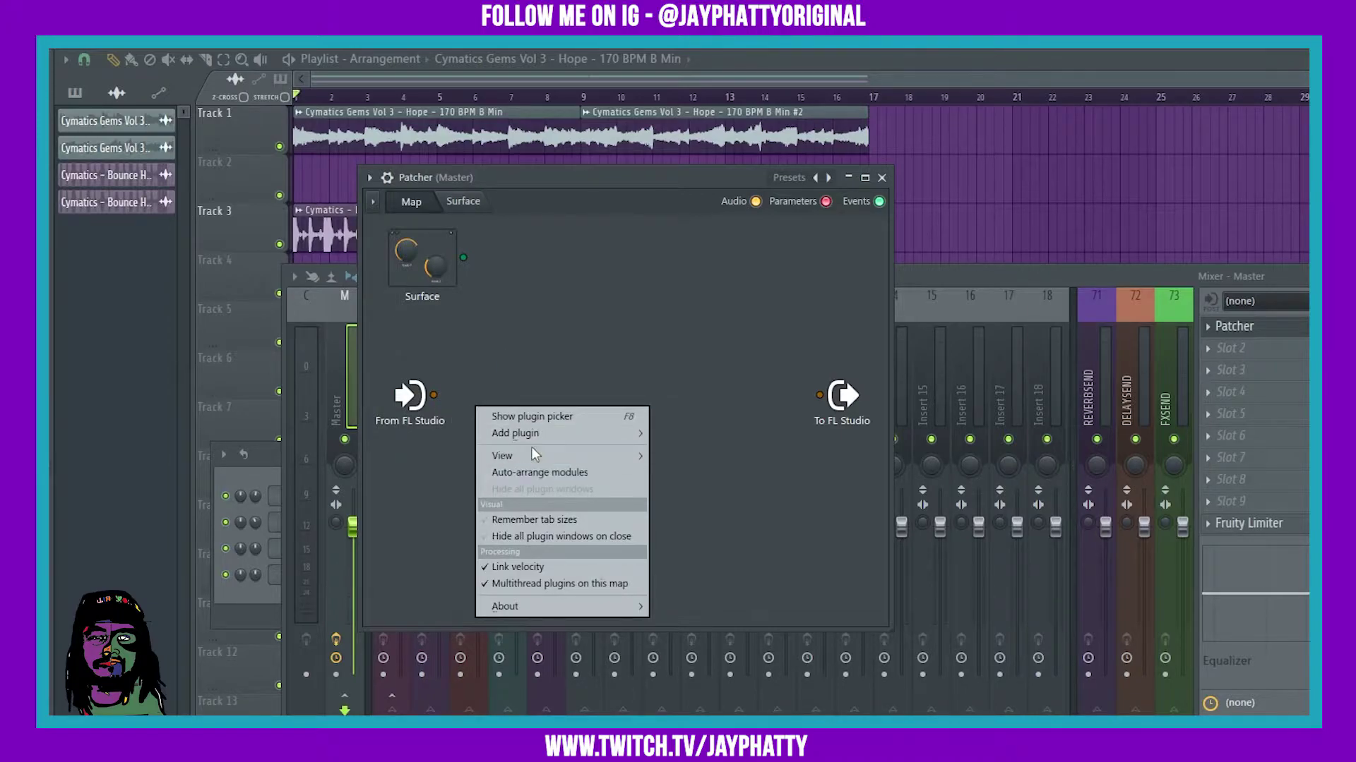
mouse_move(516, 433)
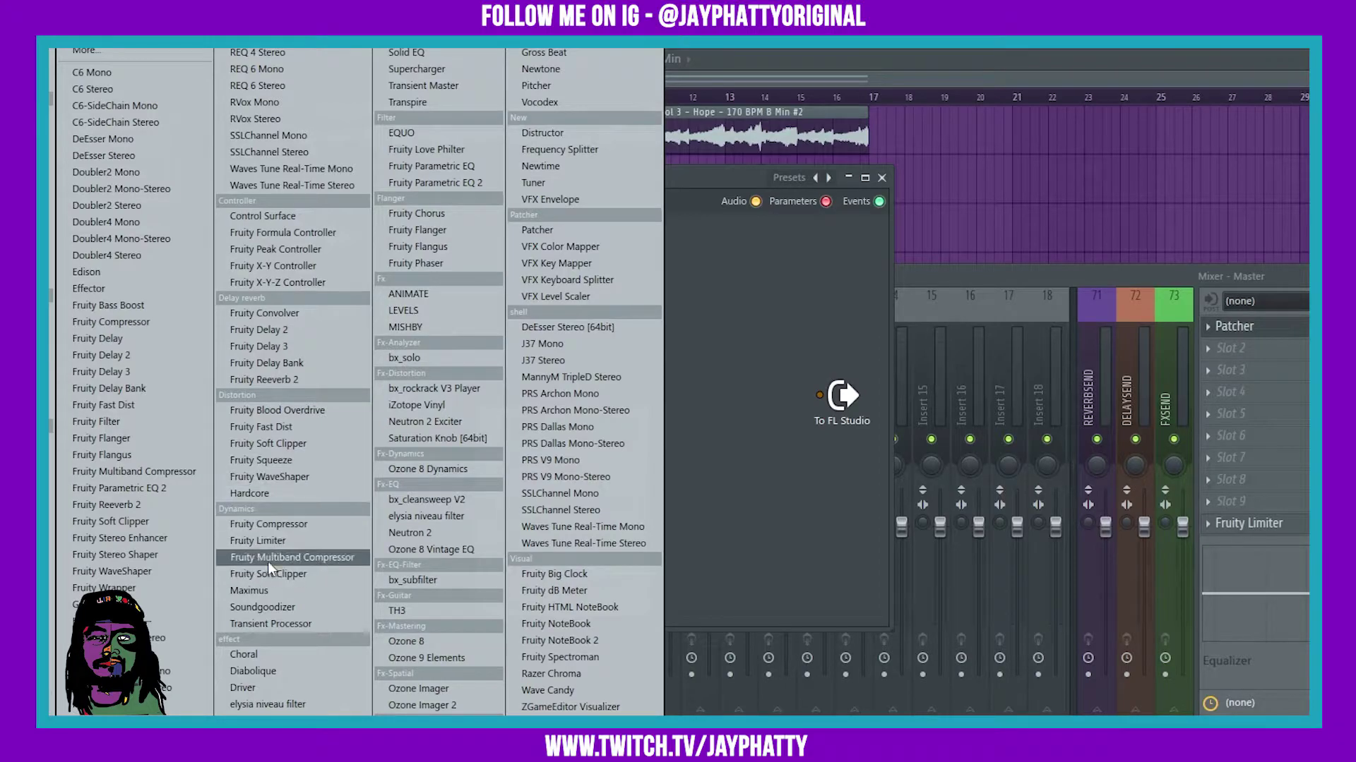
click(573, 151)
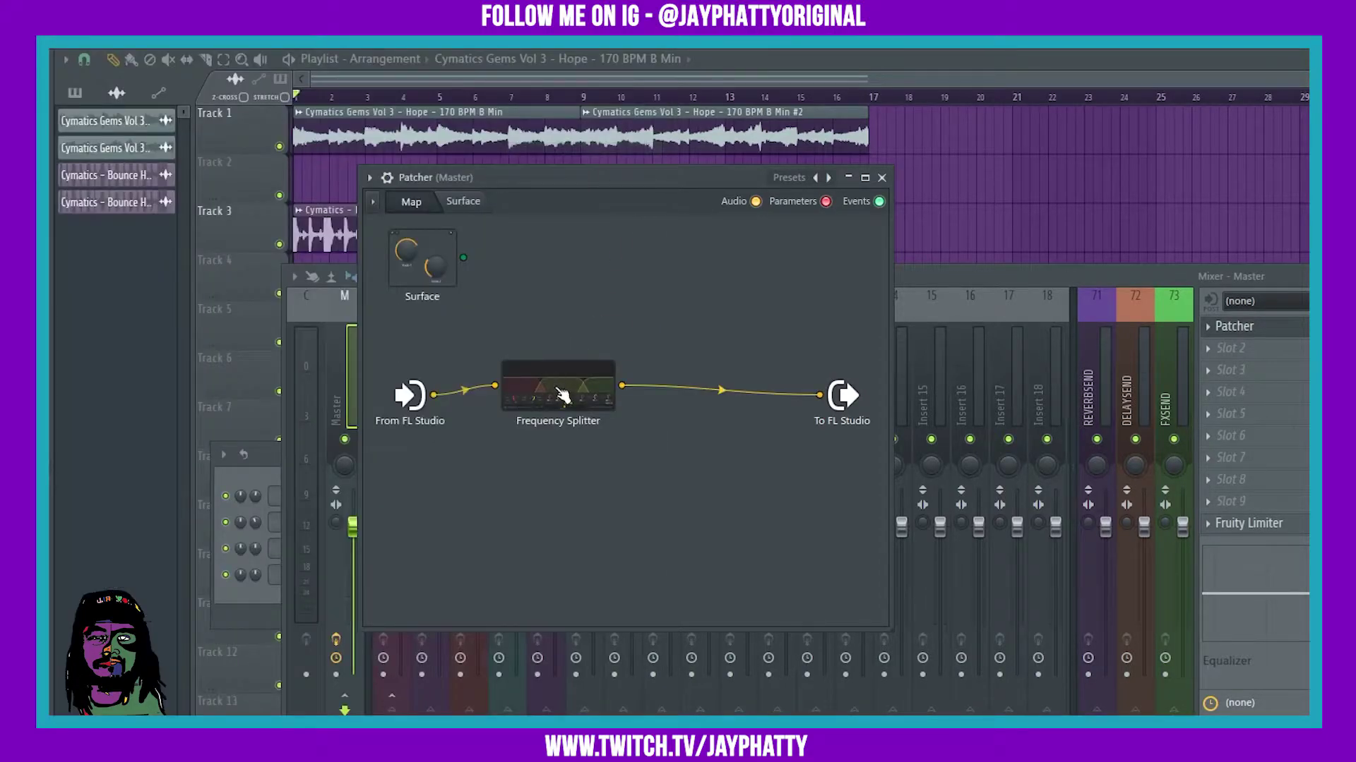
drag(562, 395, 727, 423)
drag(492, 366, 538, 404)
Maximize the Patcher and space out the input, Frequency Splitter and To FL Studio nodes
click(865, 178)
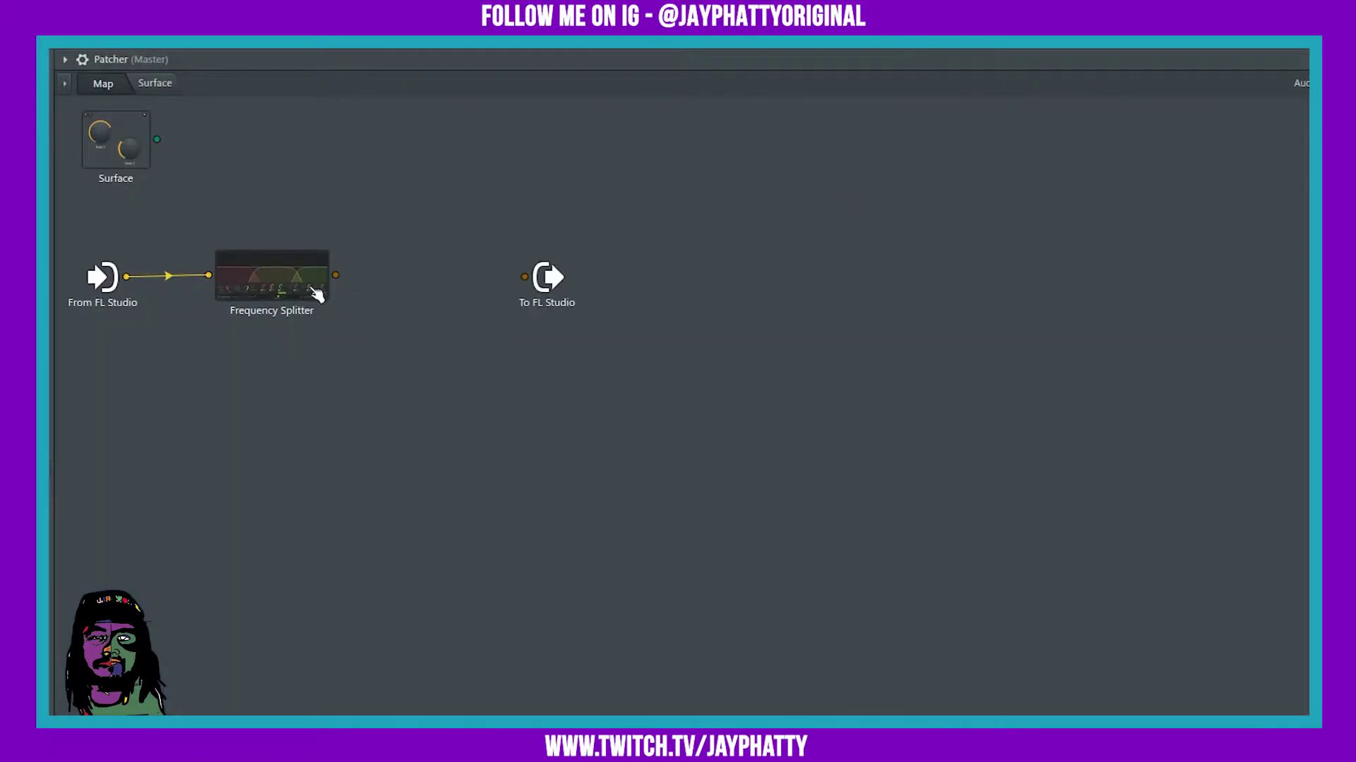
drag(558, 272, 1002, 280)
drag(256, 277, 303, 286)
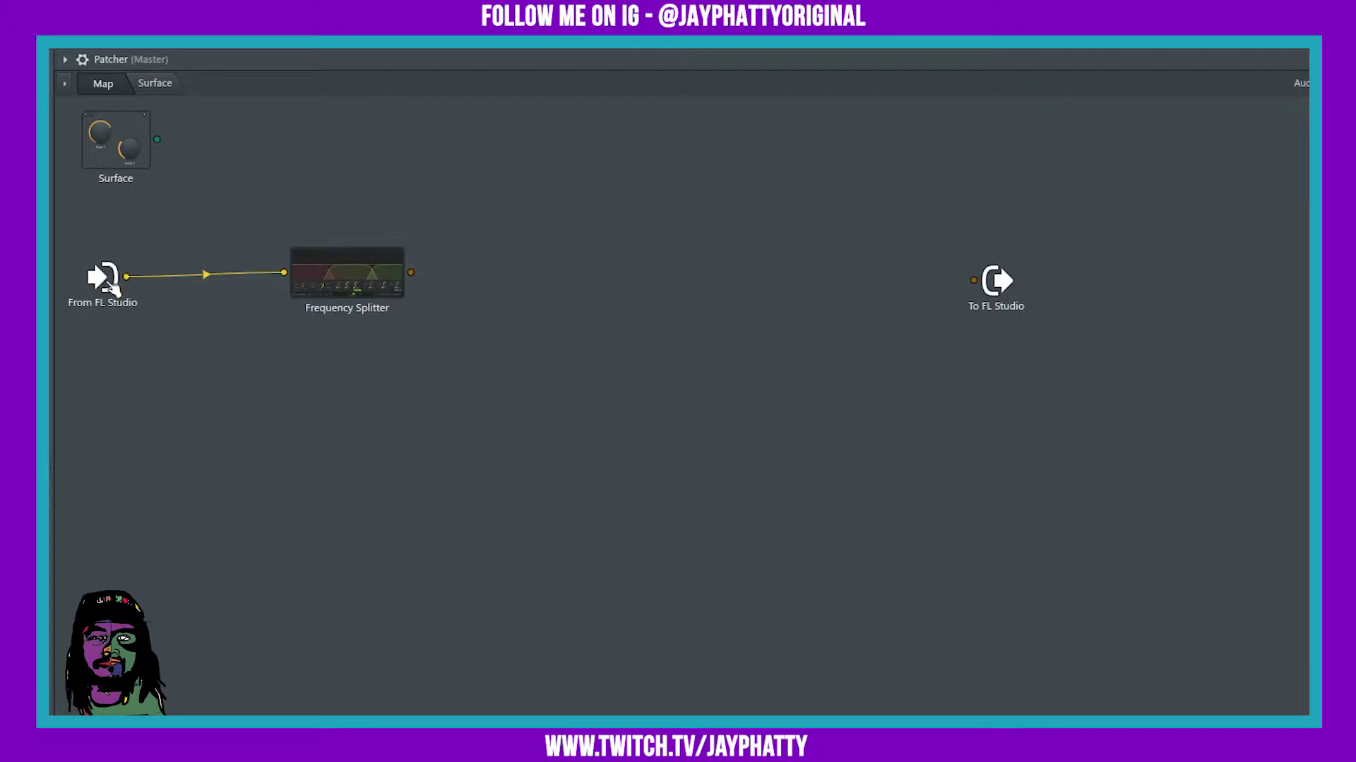
drag(345, 297, 309, 304)
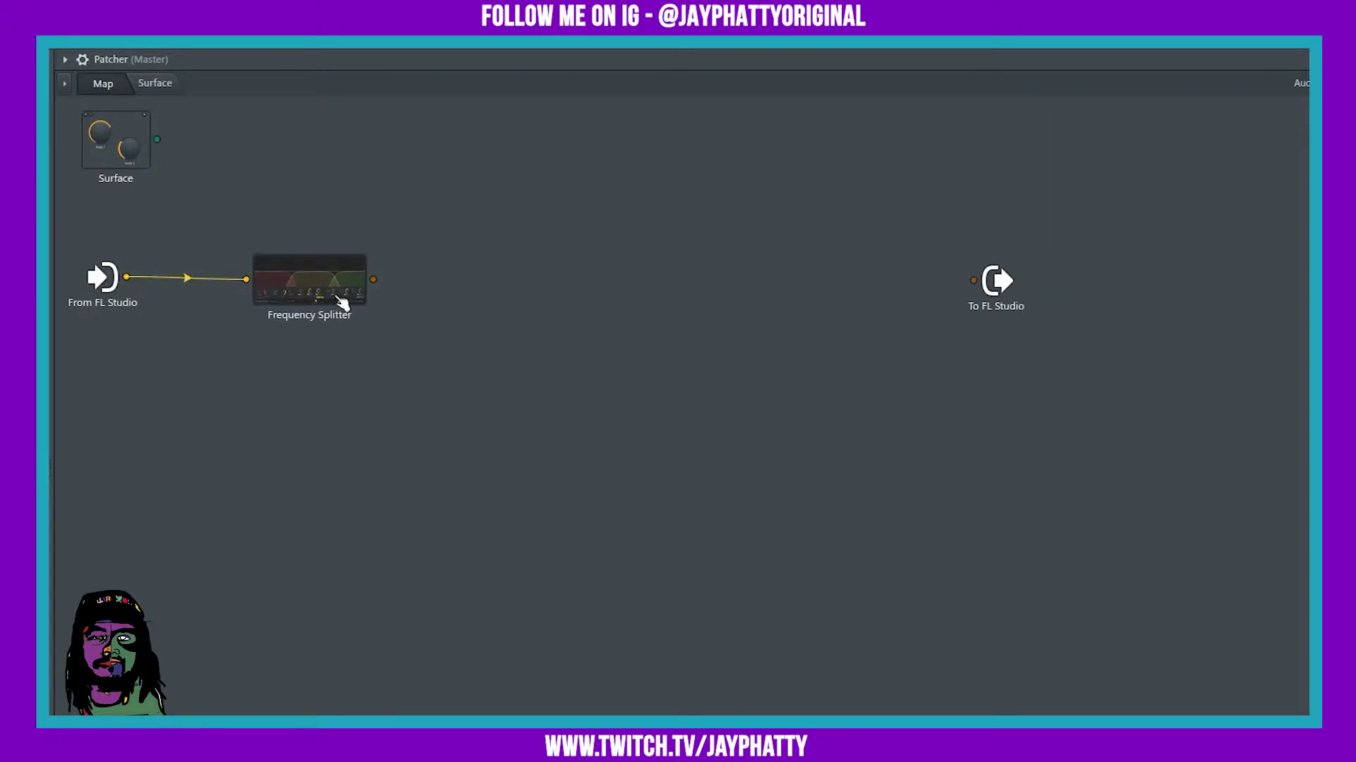
Turn off the Frequency Splitter's 1. Main Output
right_click(374, 280)
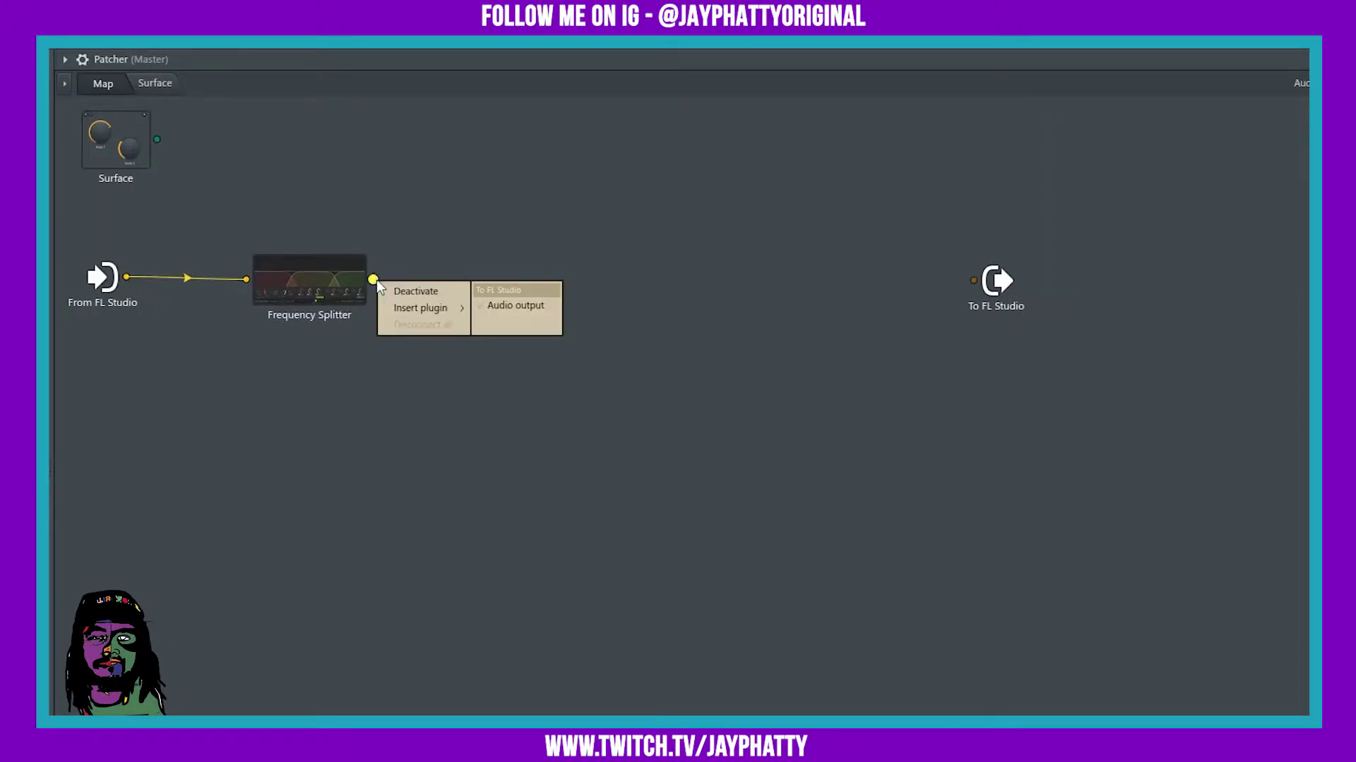
right_click(316, 283)
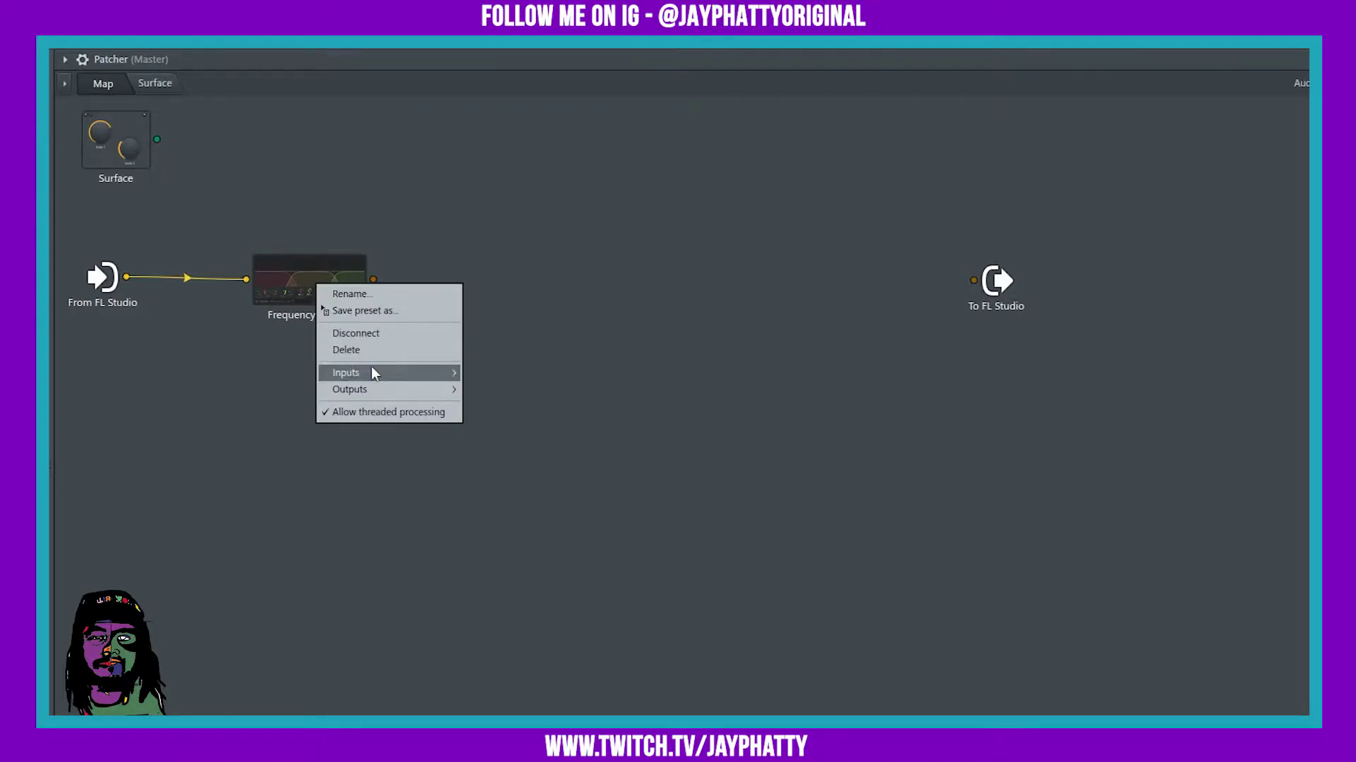
mouse_move(395, 388)
mouse_move(502, 389)
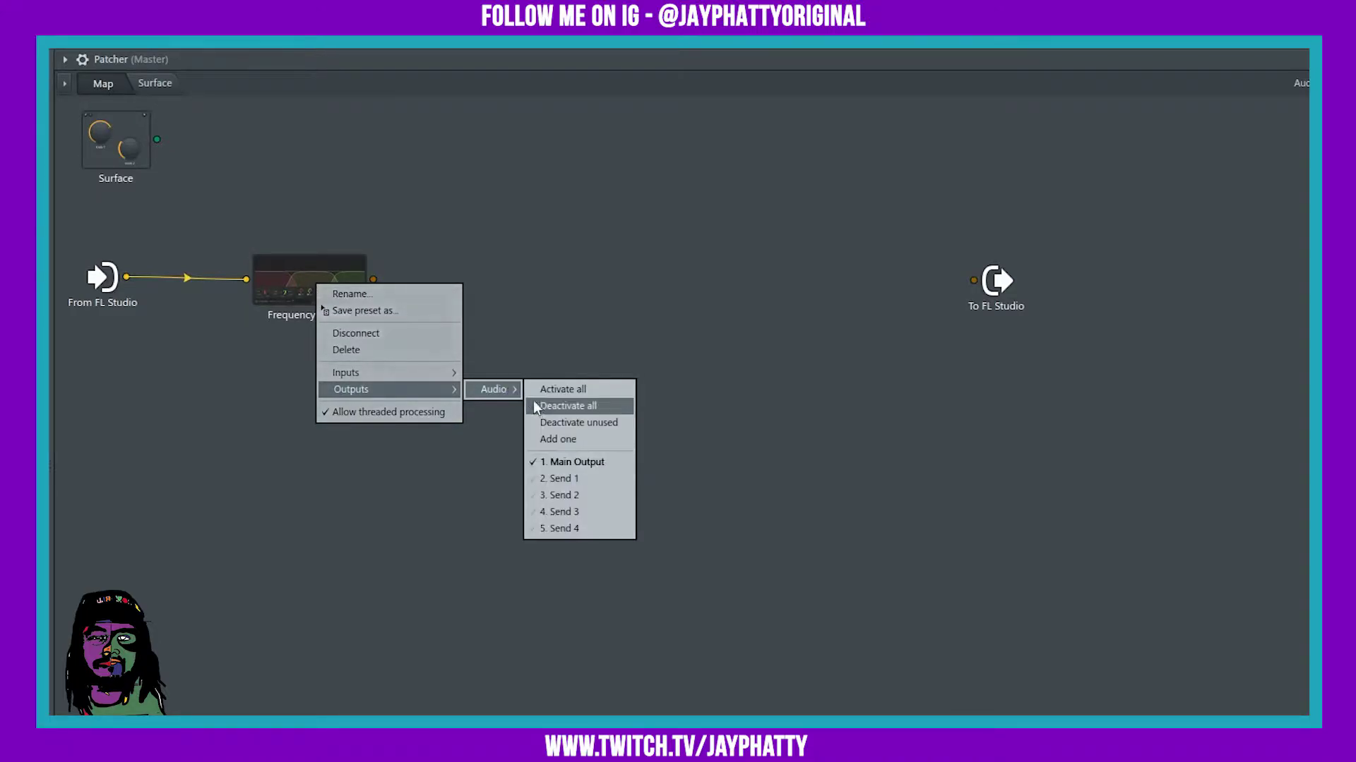
click(579, 462)
Enable the splitter's Send 1, Send 2 and Send 3 audio outputs
right_click(330, 290)
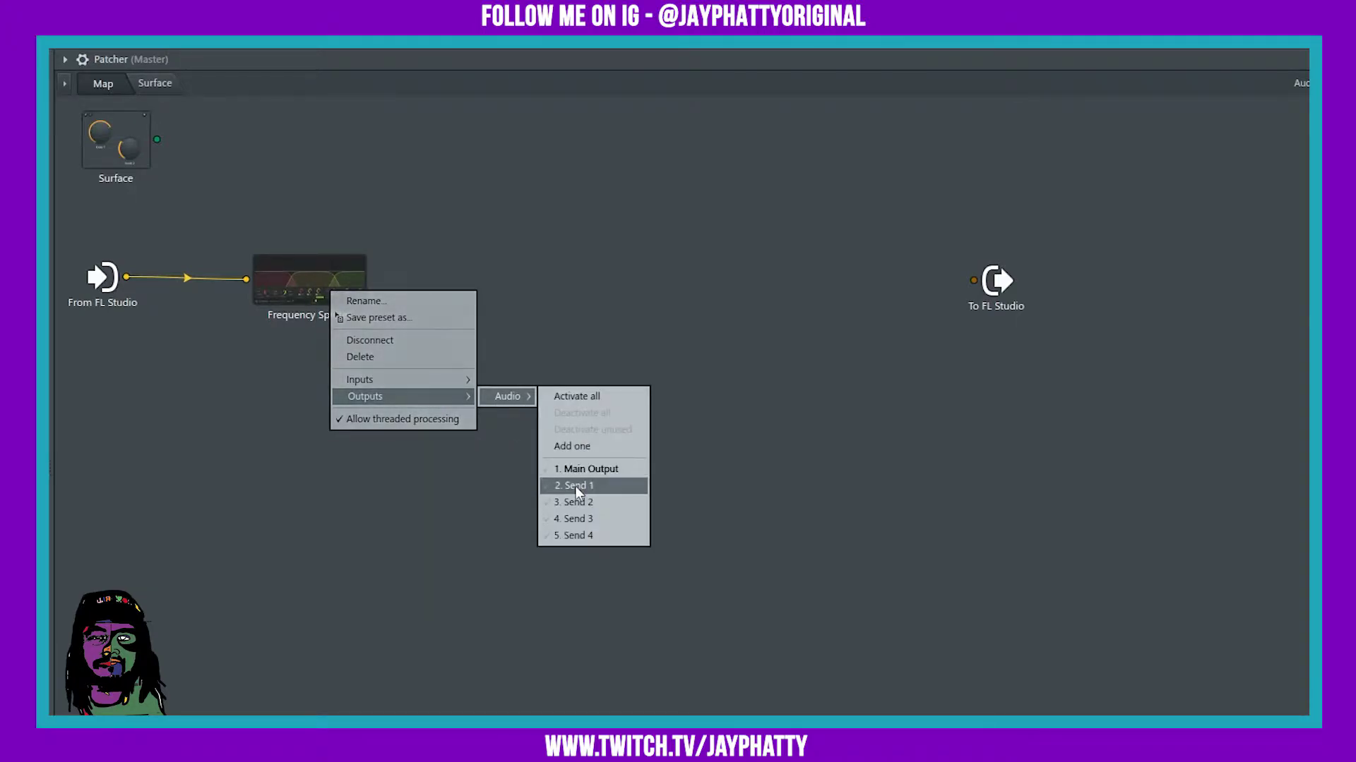
click(575, 485)
right_click(315, 291)
mouse_move(435, 401)
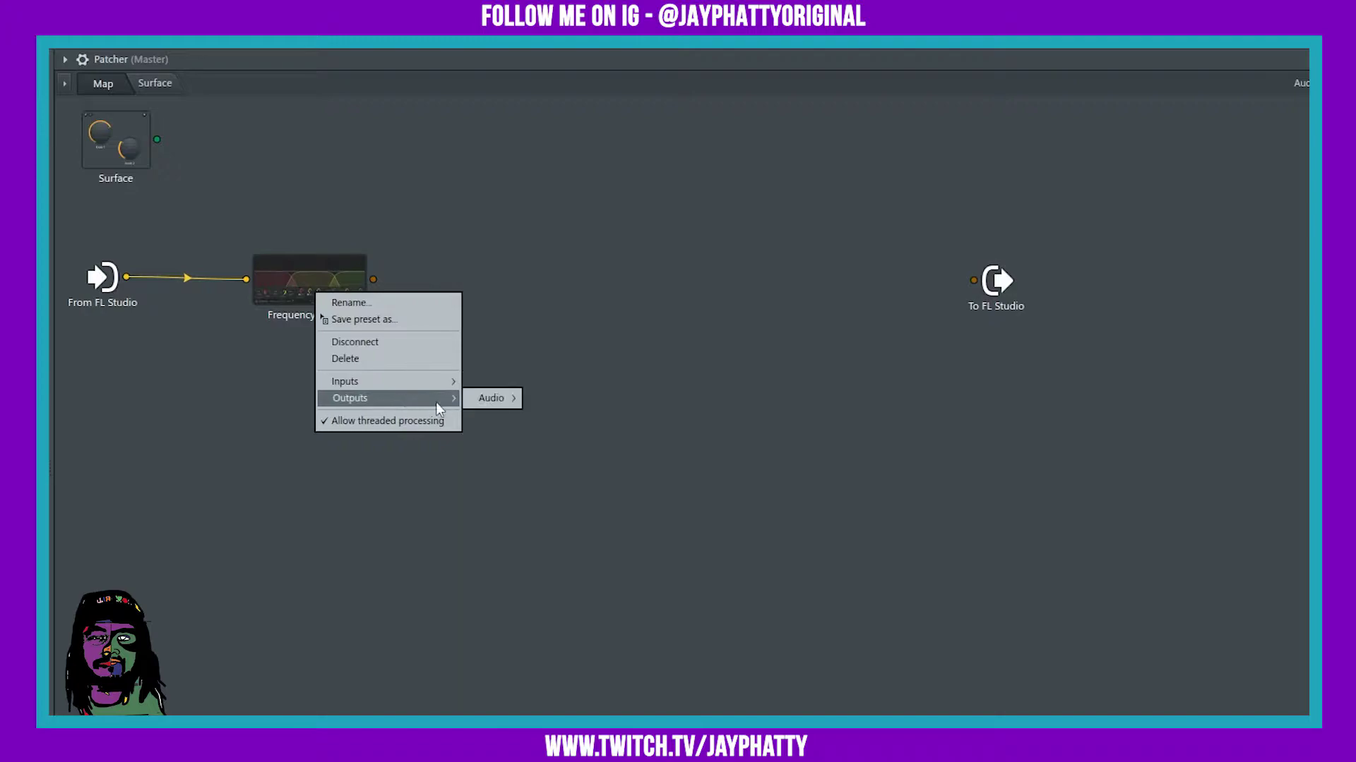
mouse_move(501, 401)
click(562, 503)
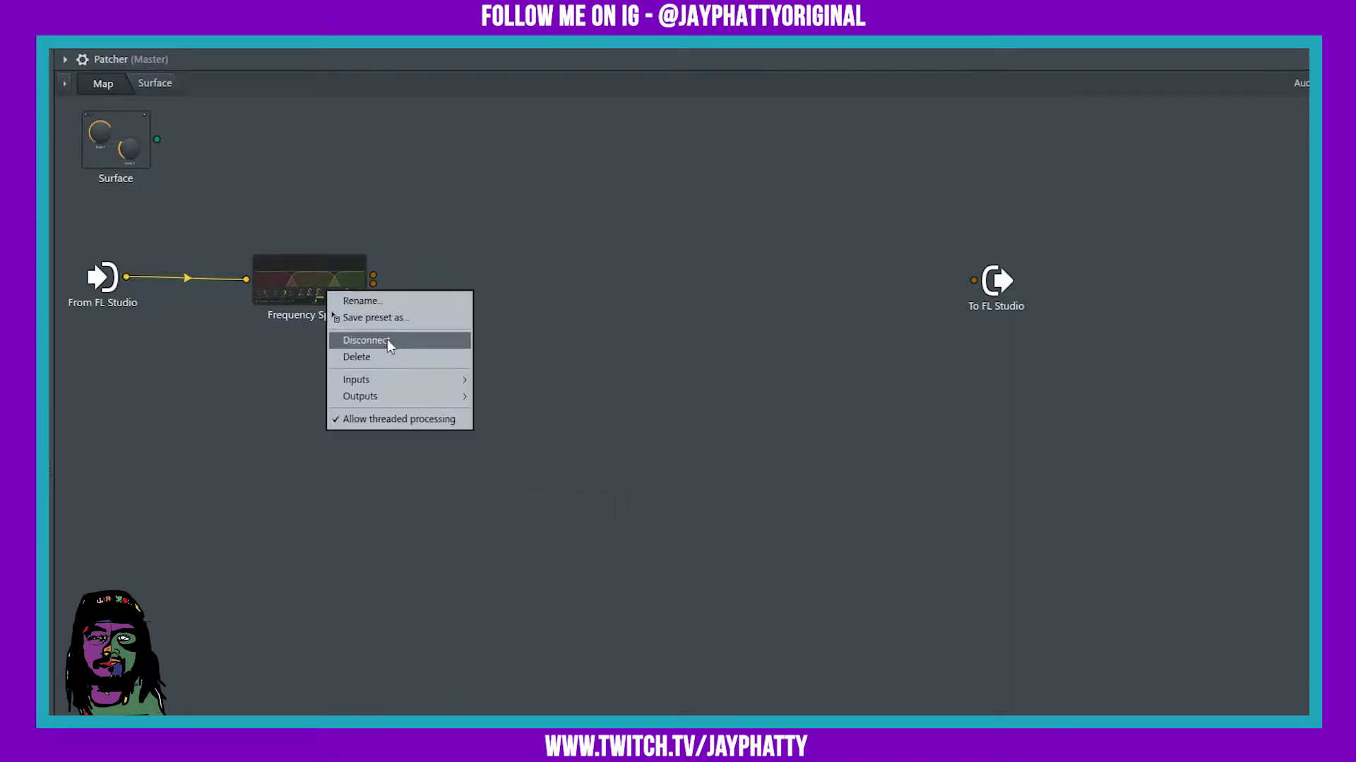
mouse_move(387, 396)
mouse_move(525, 397)
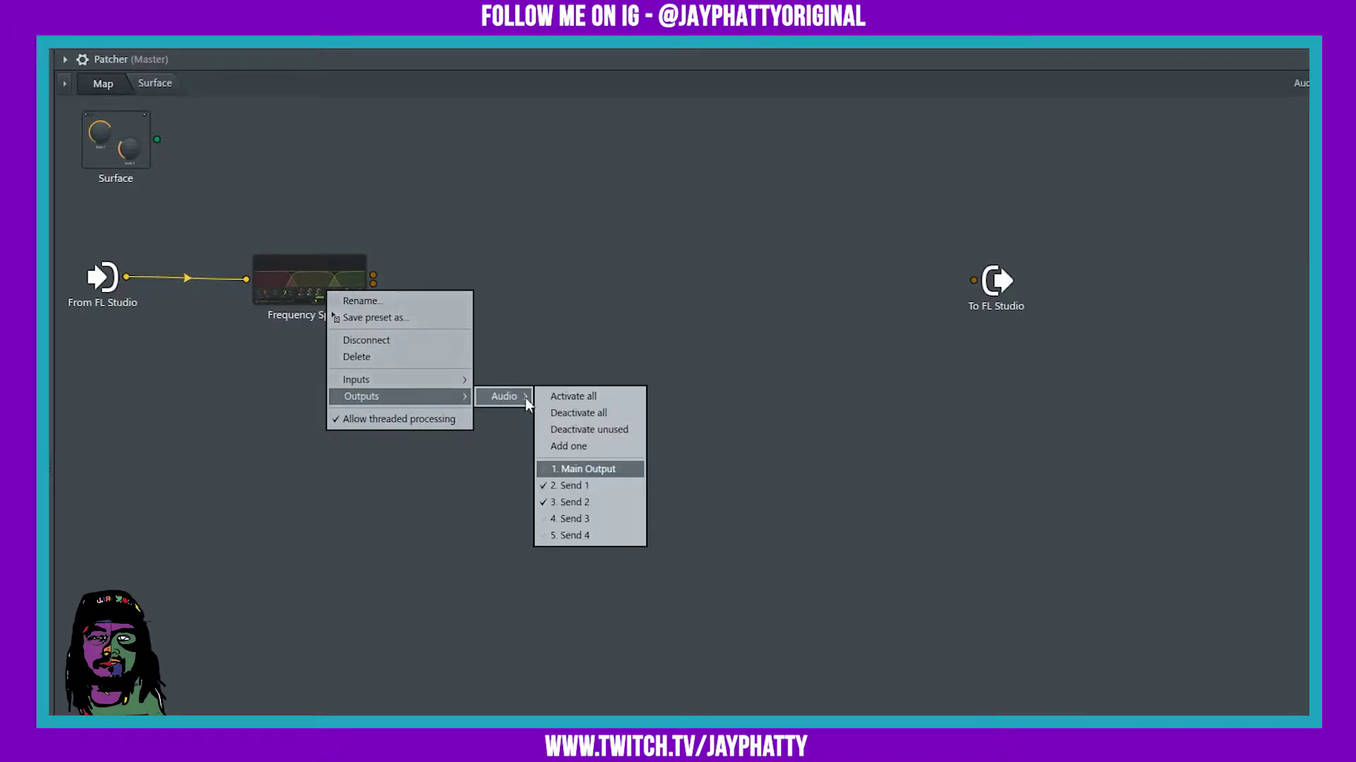
click(580, 519)
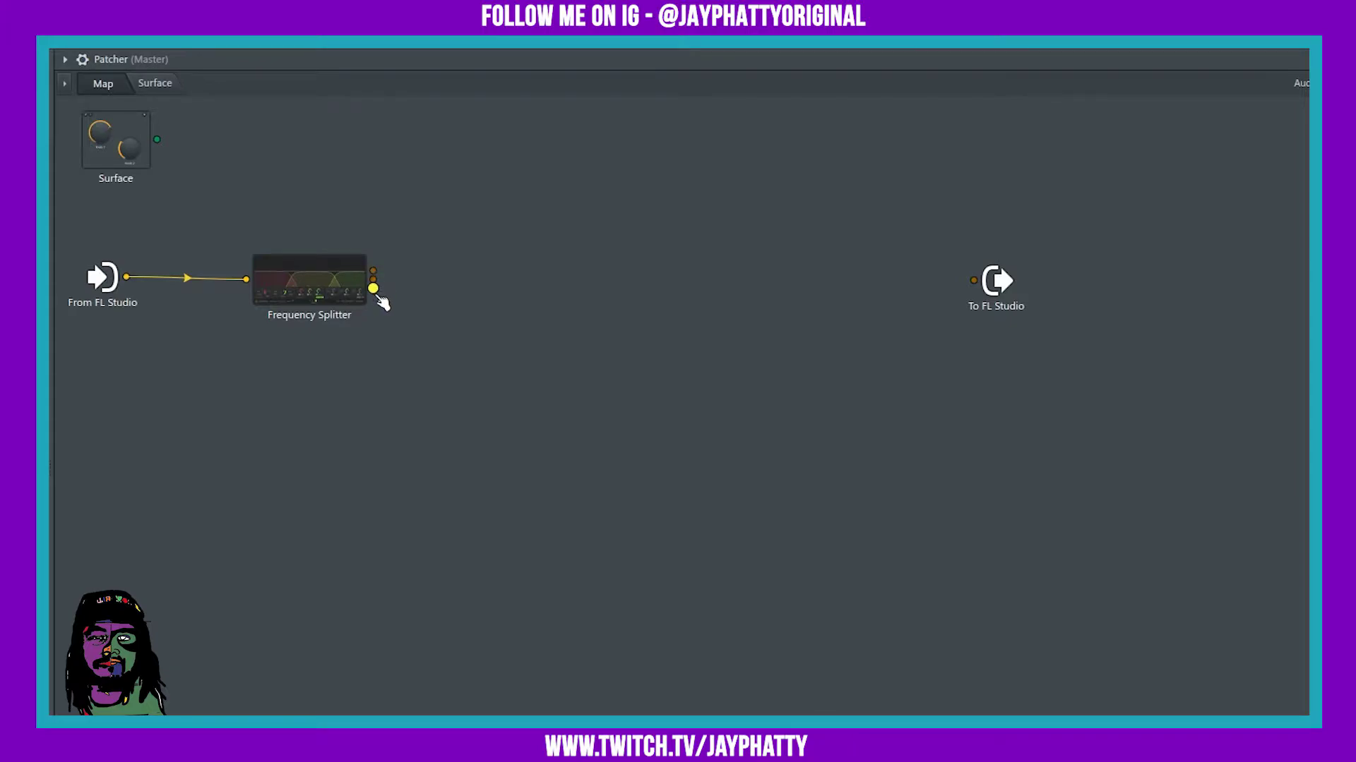
In the Frequency Splitter, send LOW to Send 1, MID to Send 2, HIGH to Send 3
double_click(300, 288)
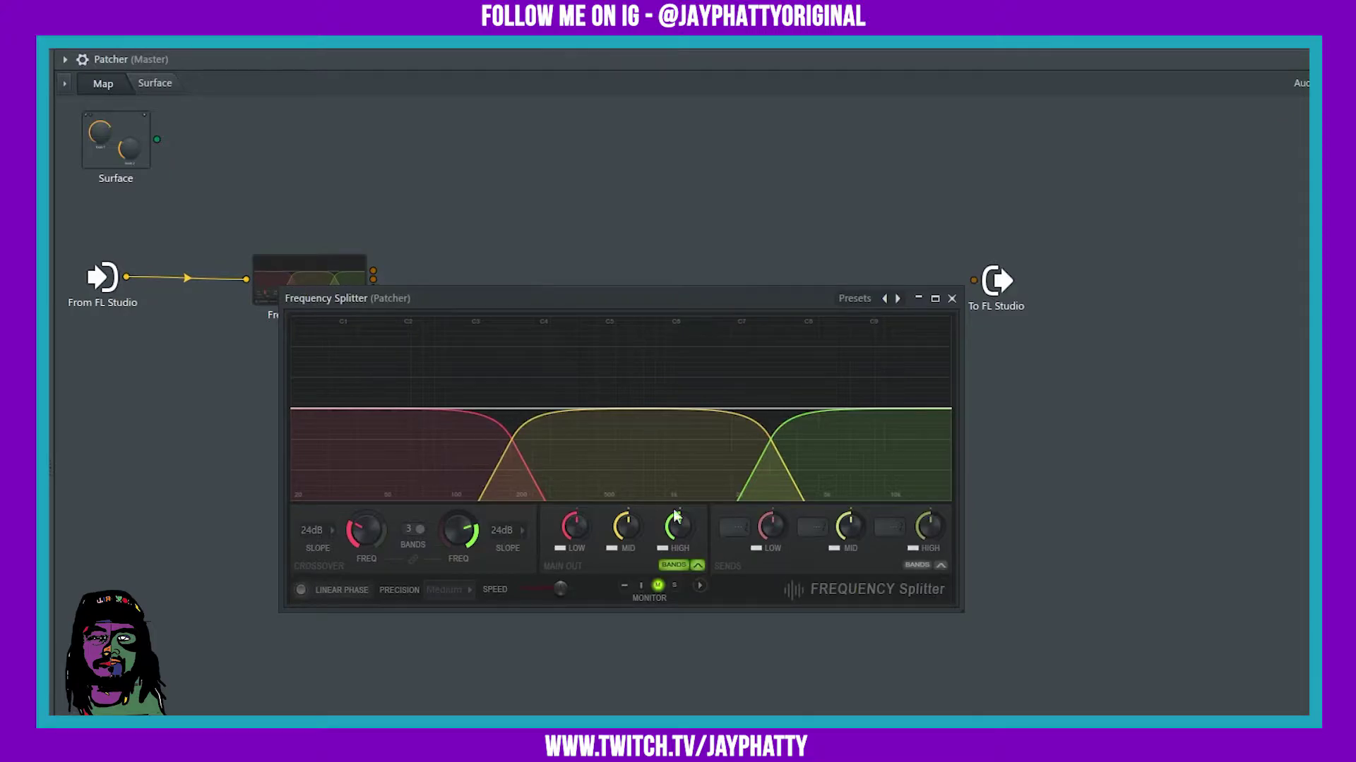
click(733, 530)
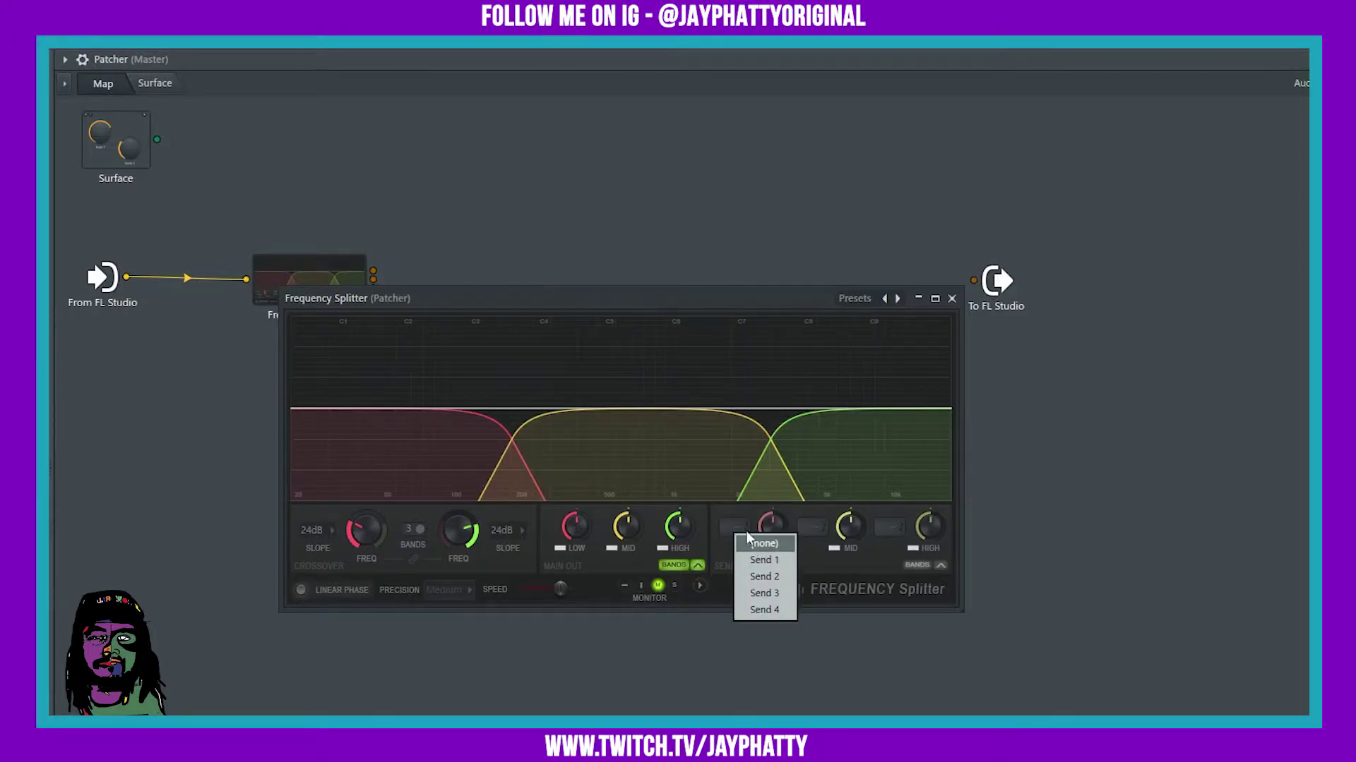
click(764, 560)
click(735, 528)
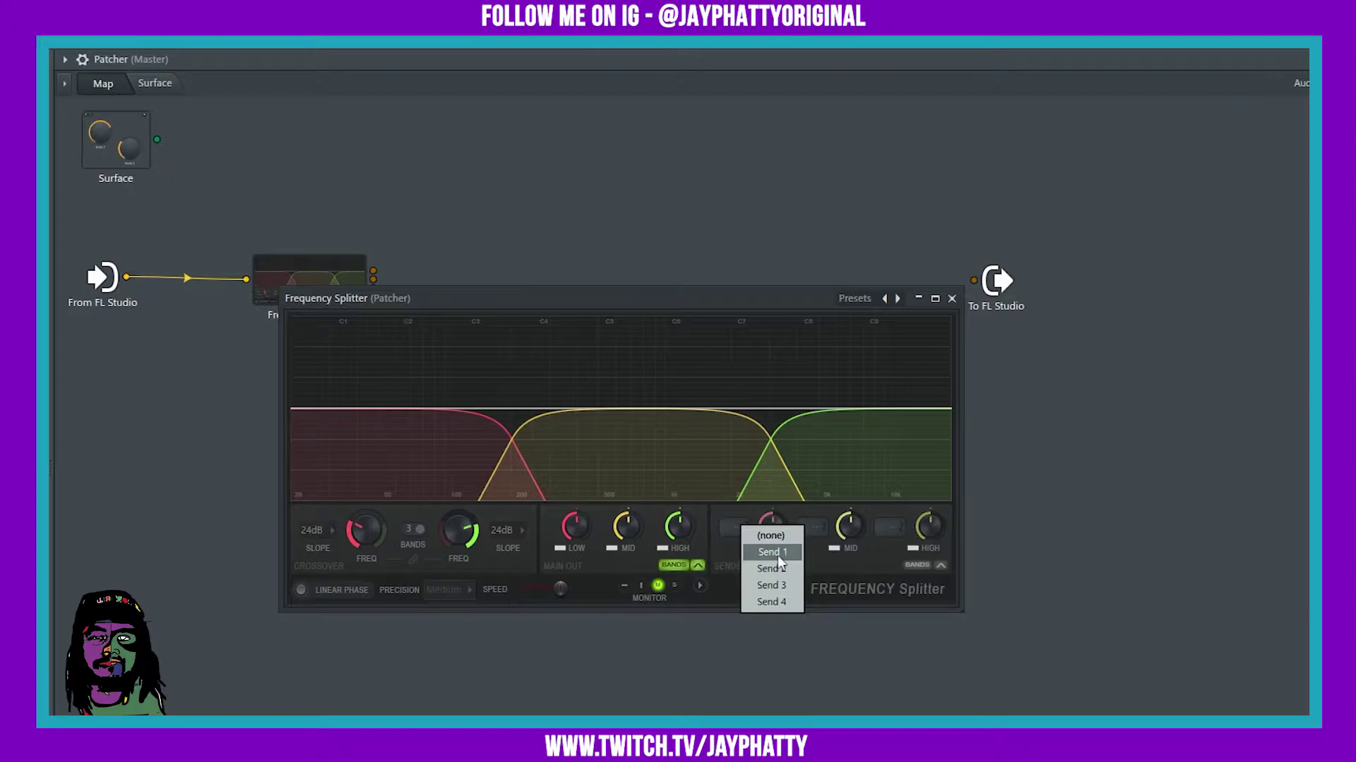
click(777, 553)
click(819, 531)
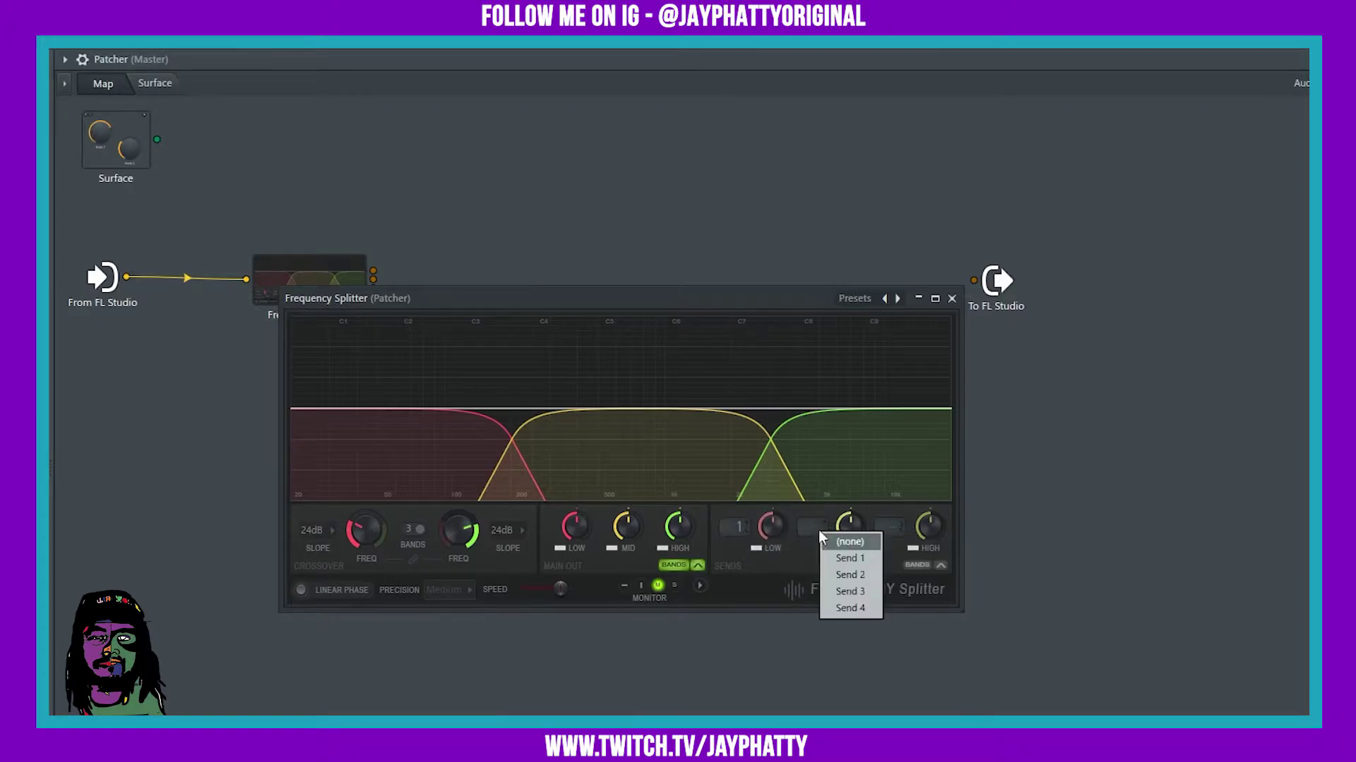
click(851, 575)
click(884, 530)
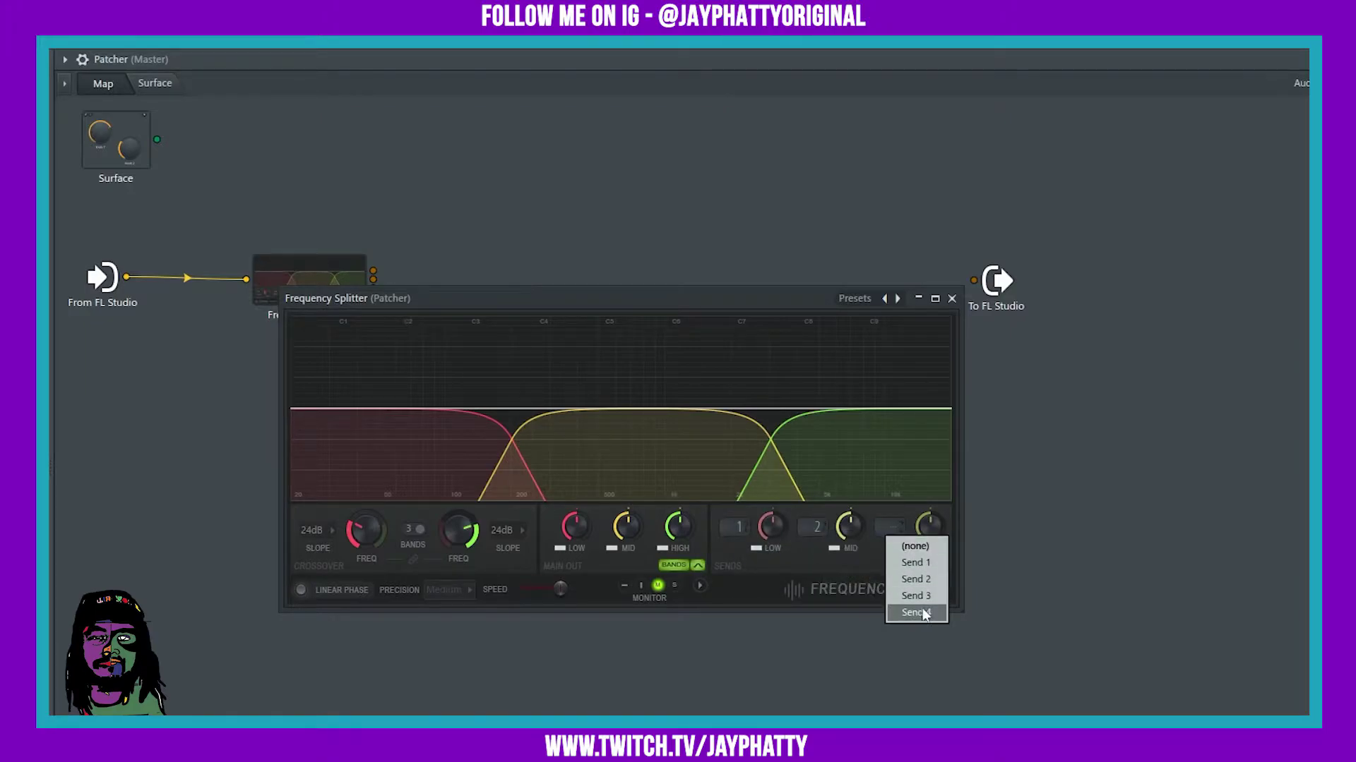
click(918, 598)
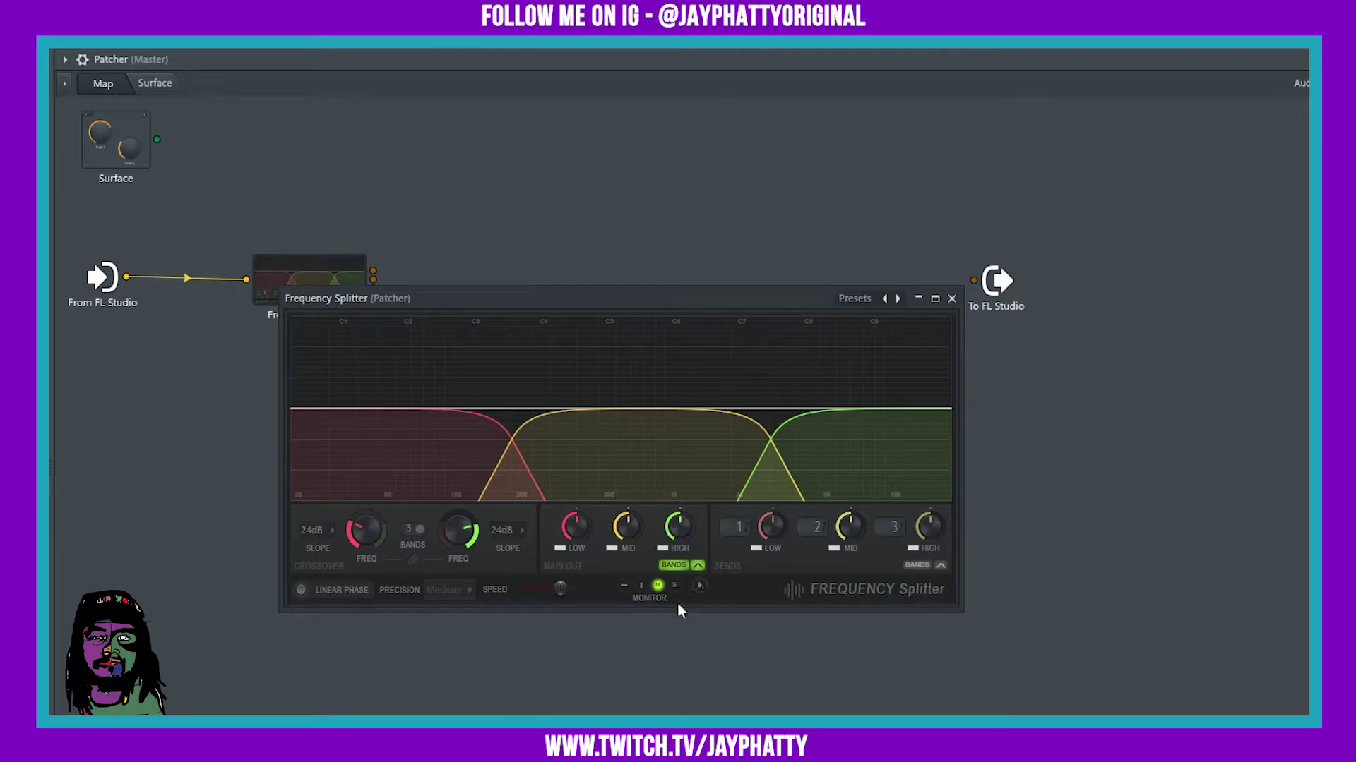
right_click(668, 167)
click(964, 304)
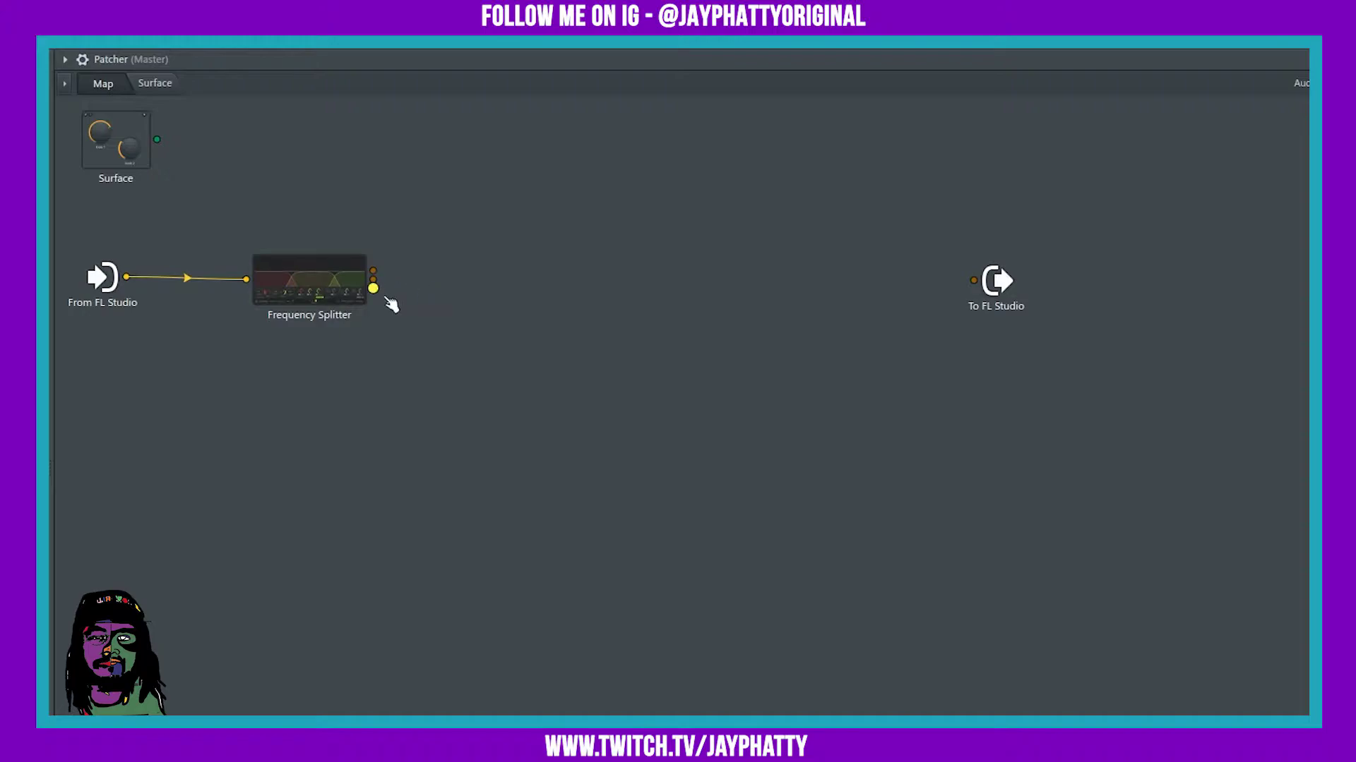
Add two Fruity Compressors to the Patcher map, stacking the second under the first
right_click(438, 211)
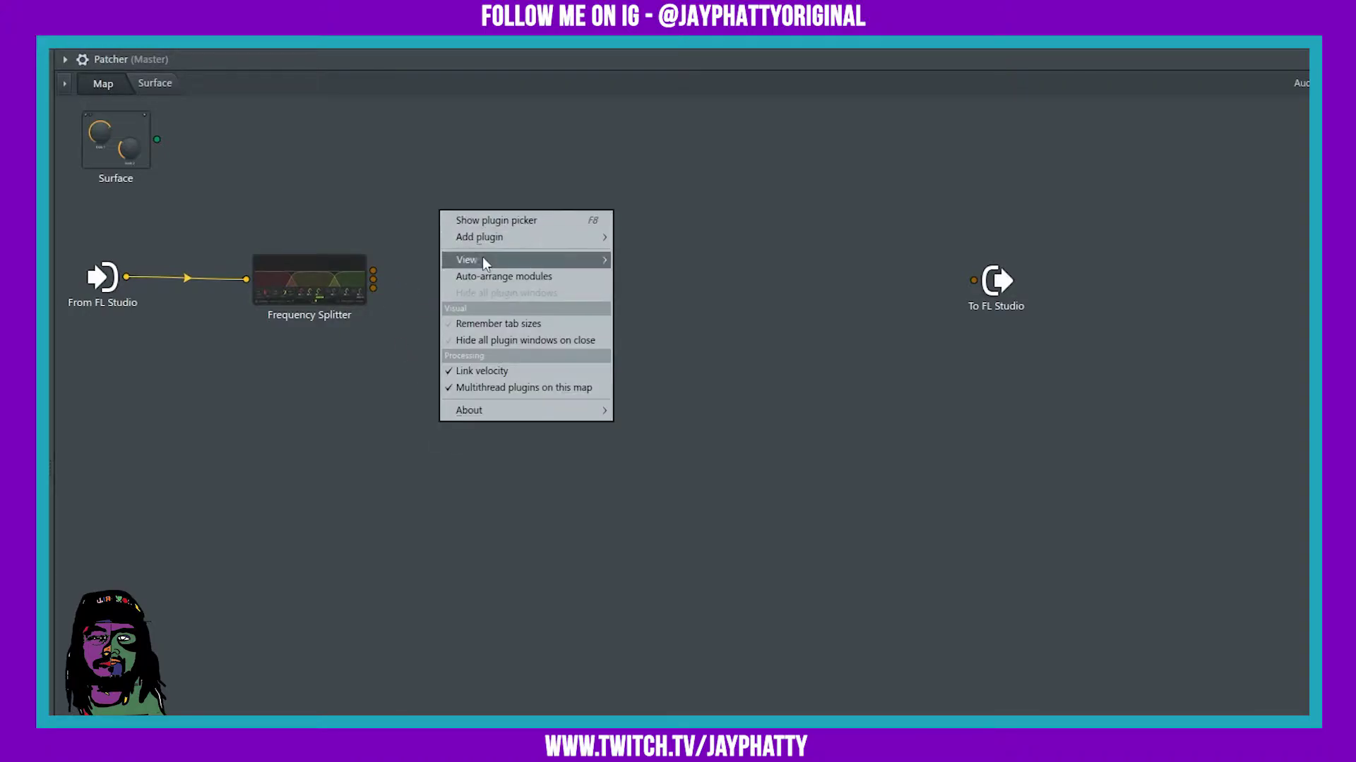
mouse_move(486, 240)
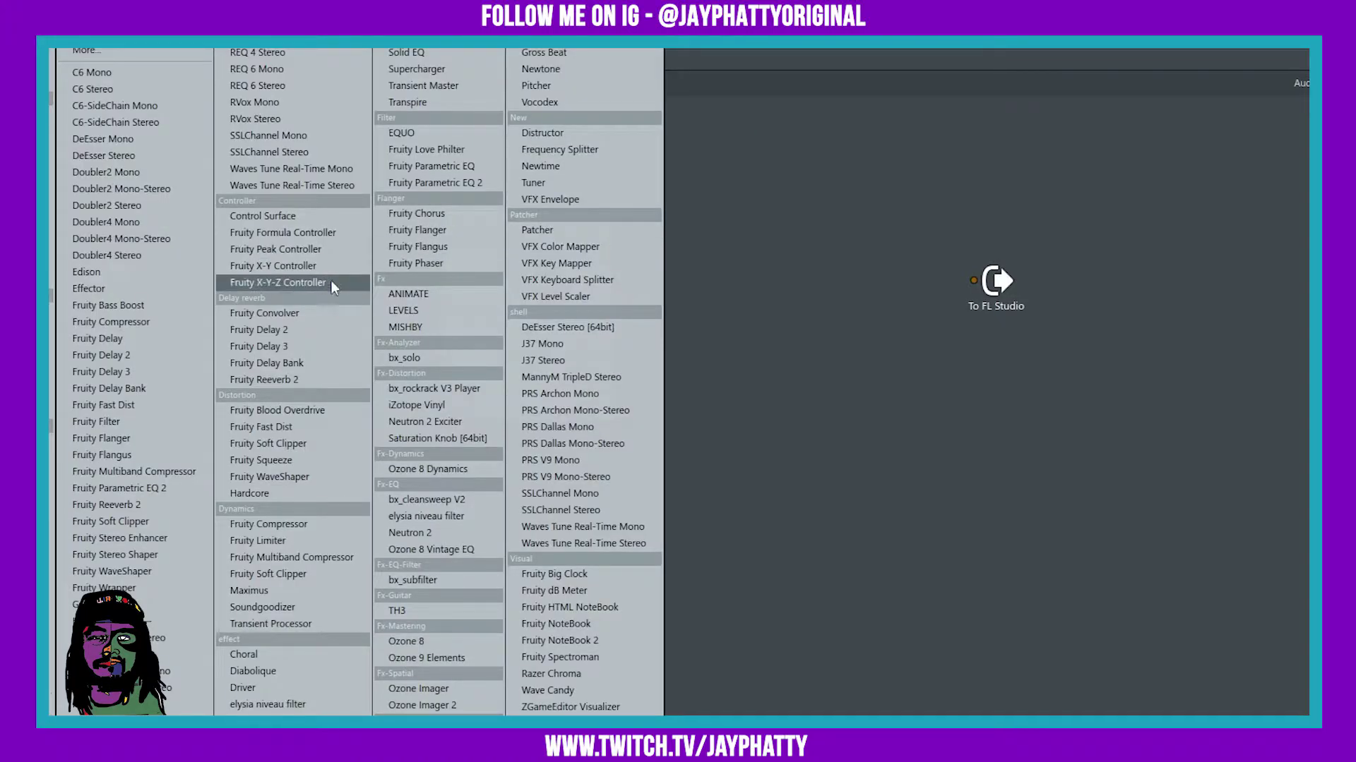
click(268, 524)
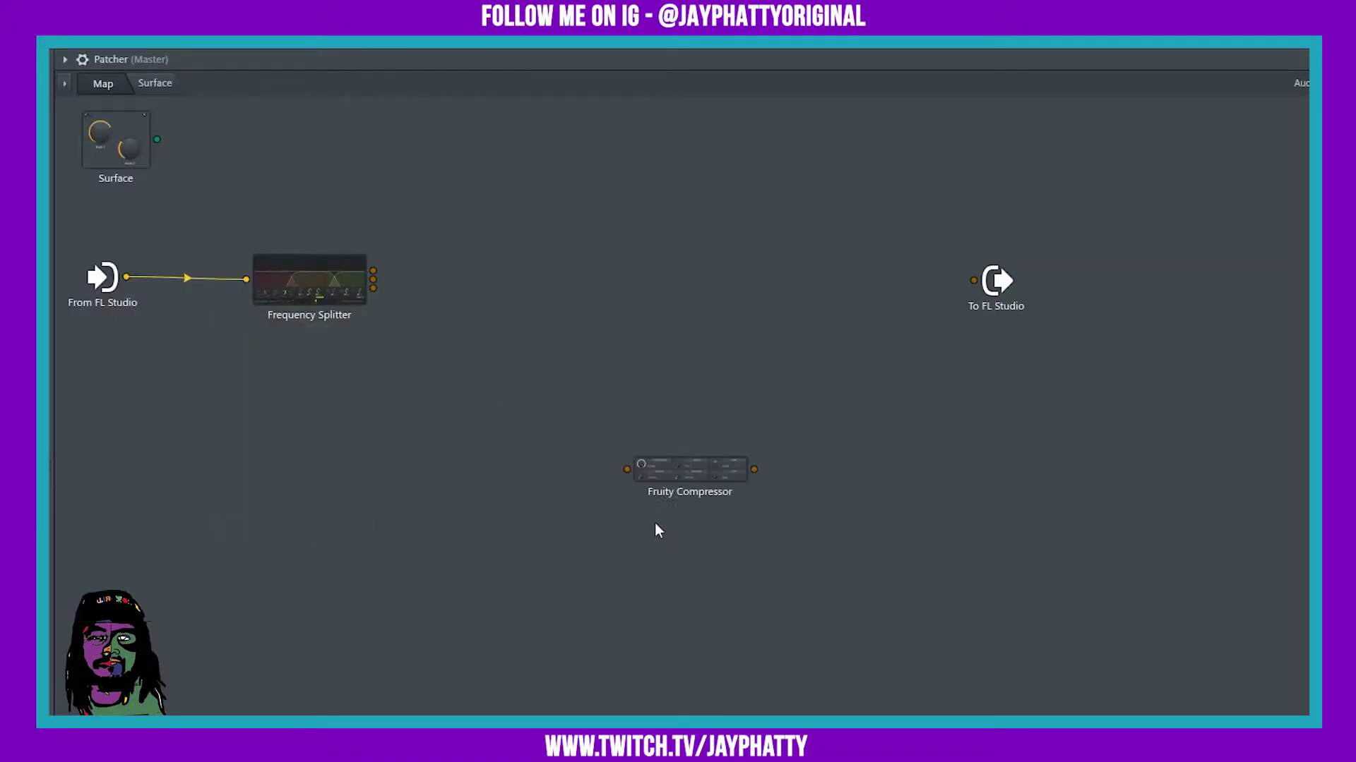
drag(693, 476, 494, 197)
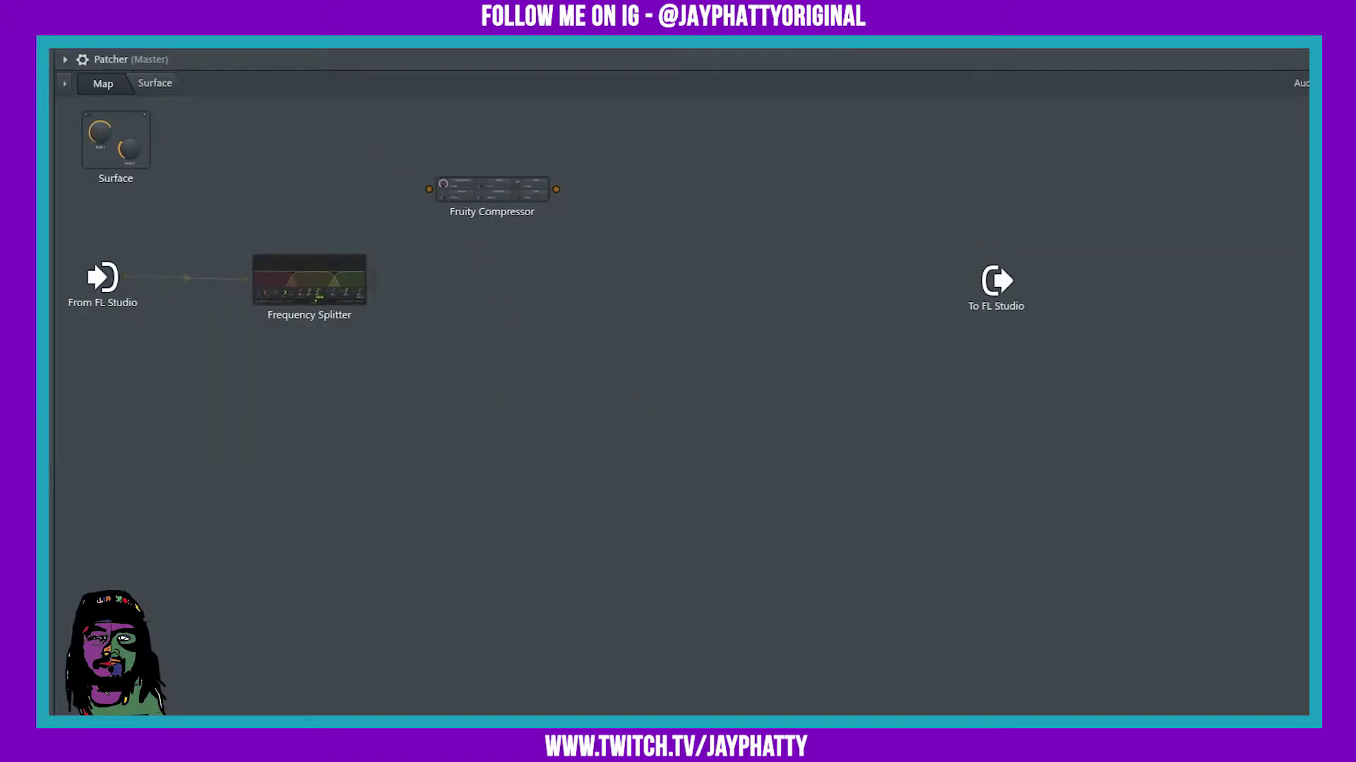
right_click(474, 281)
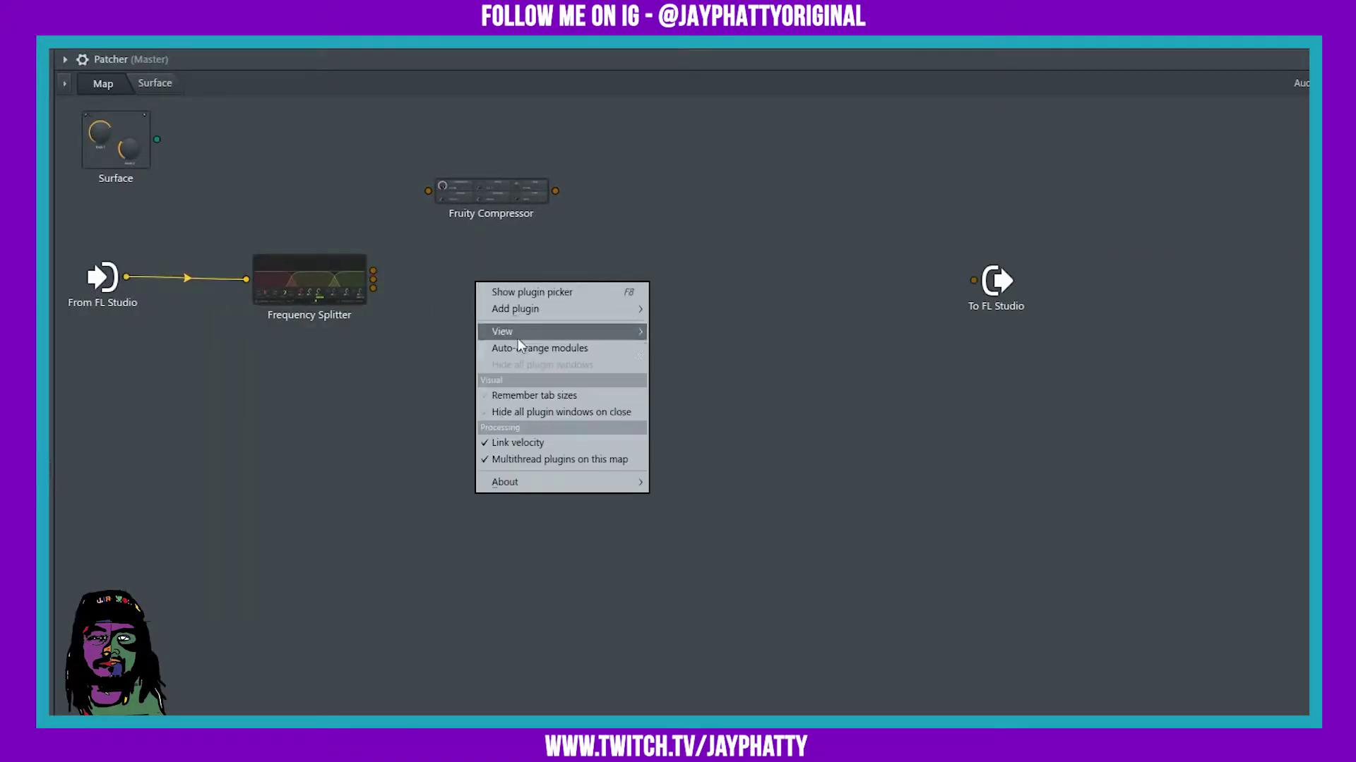
click(563, 308)
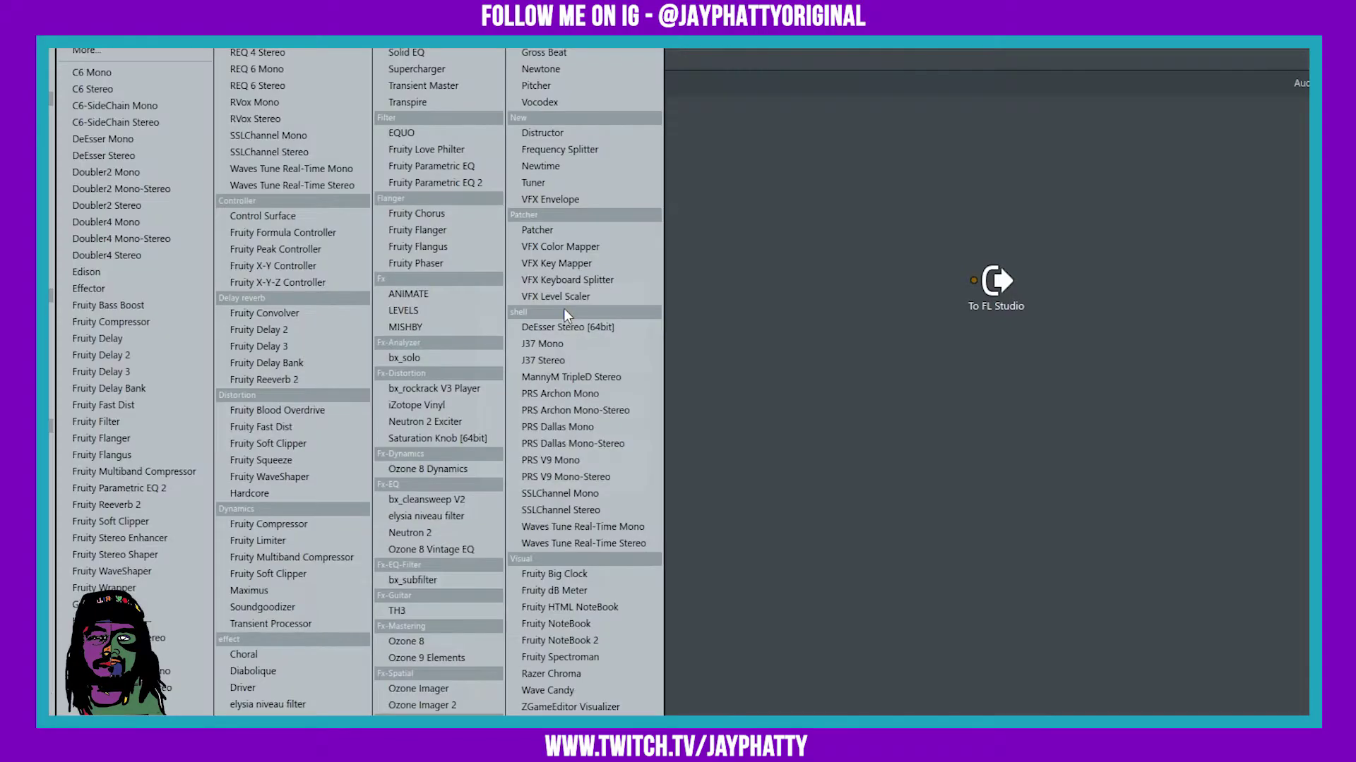
click(278, 523)
drag(694, 480, 509, 277)
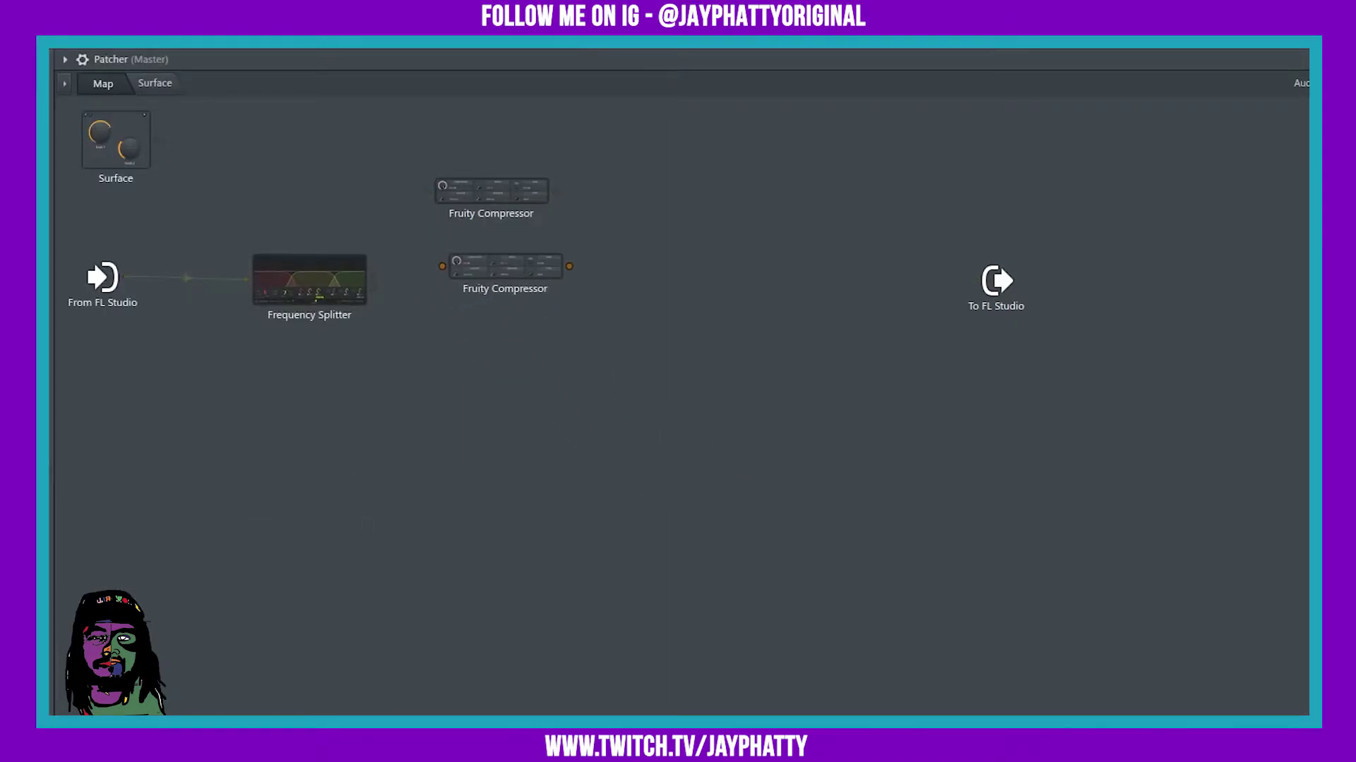
Add a third Fruity Compressor beneath them and align the column of compressors
right_click(509, 394)
mouse_move(532, 442)
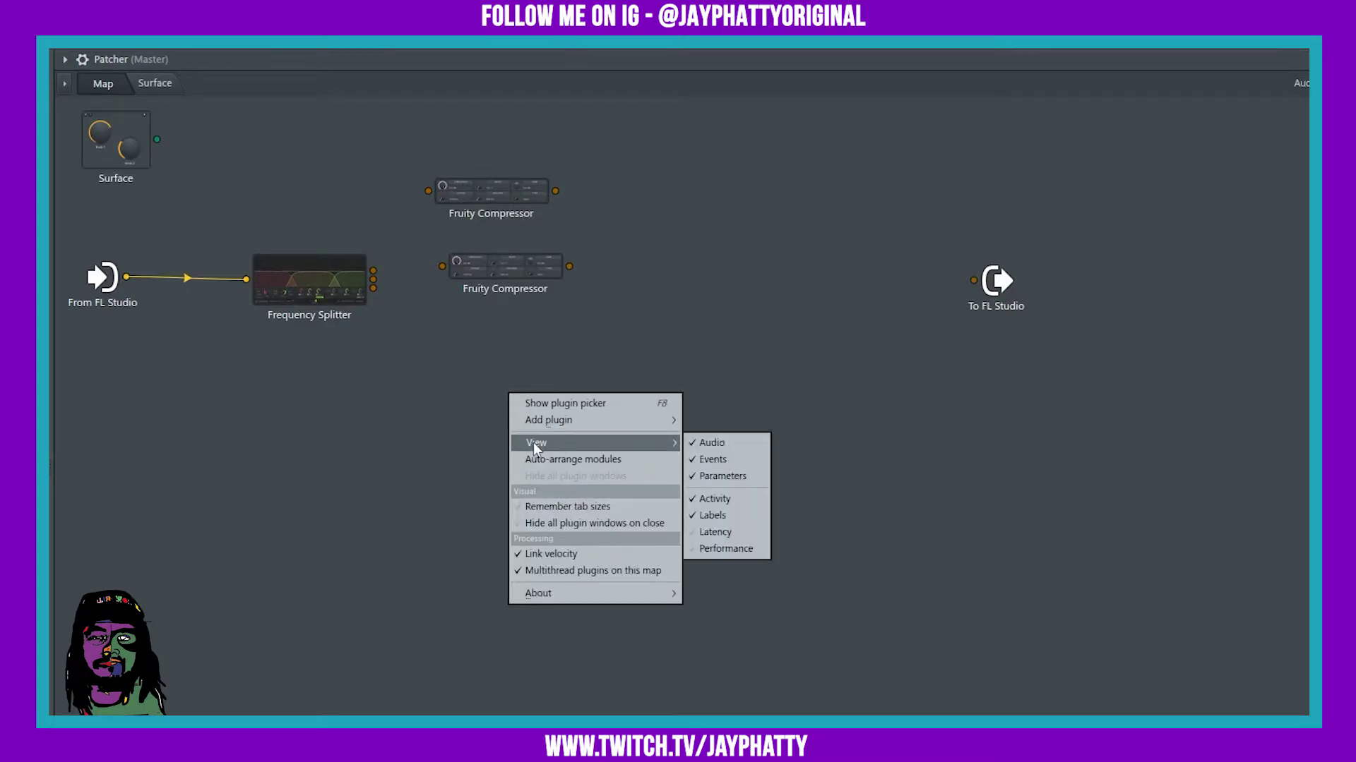
mouse_move(566, 418)
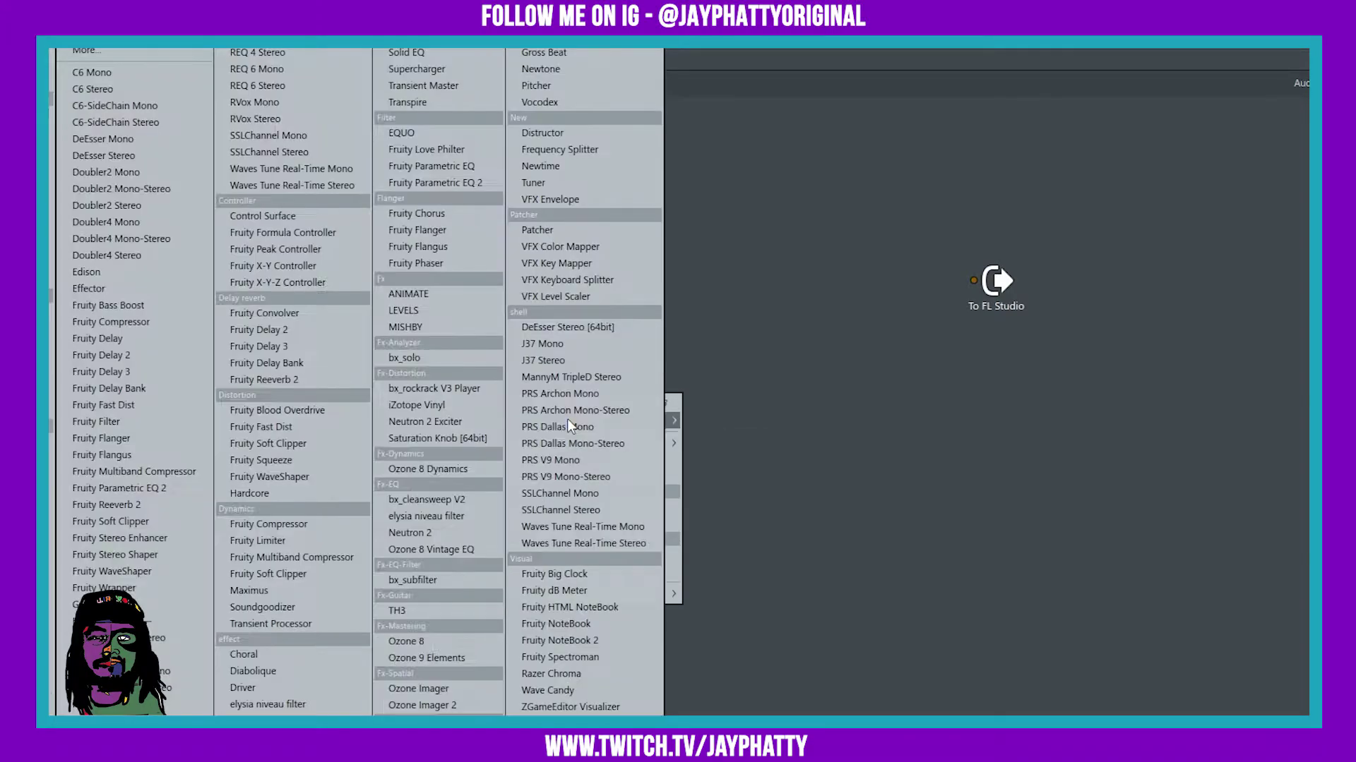
click(338, 542)
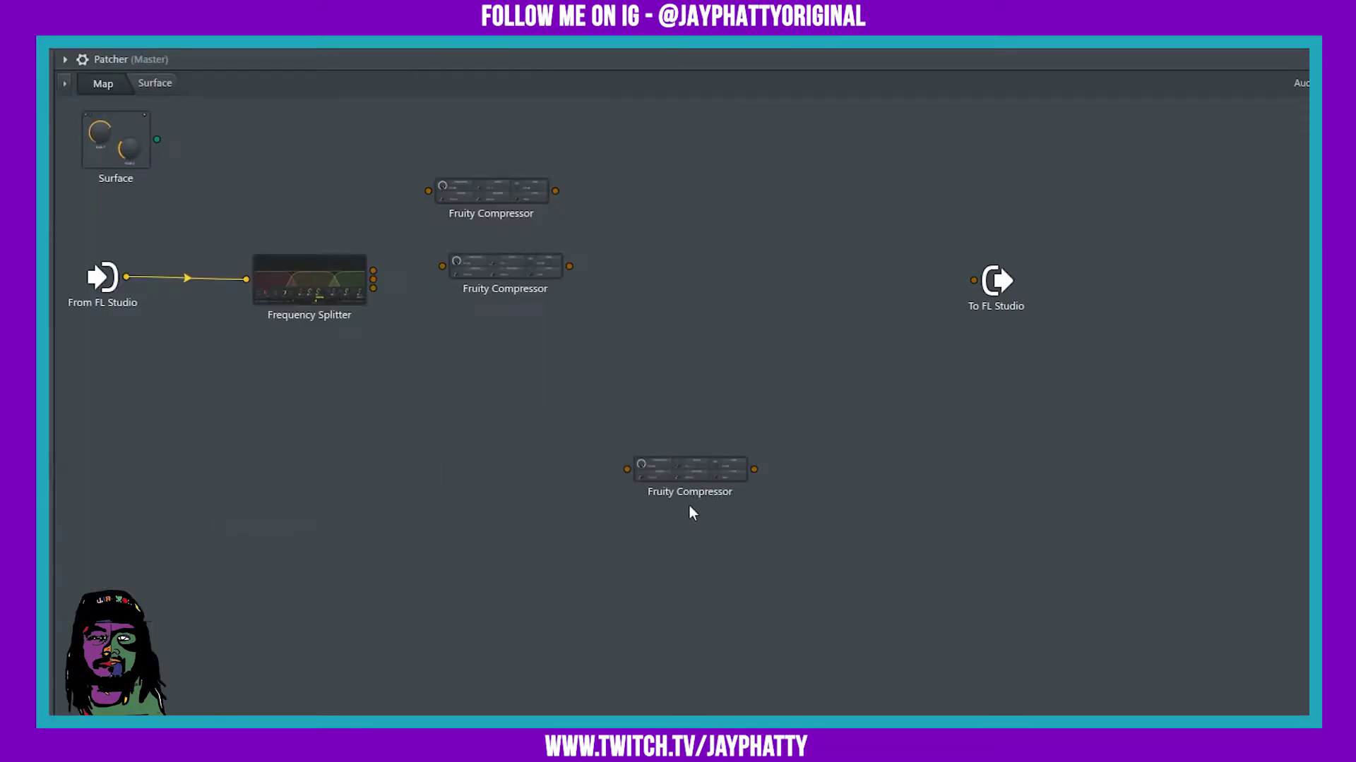
drag(681, 483, 486, 346)
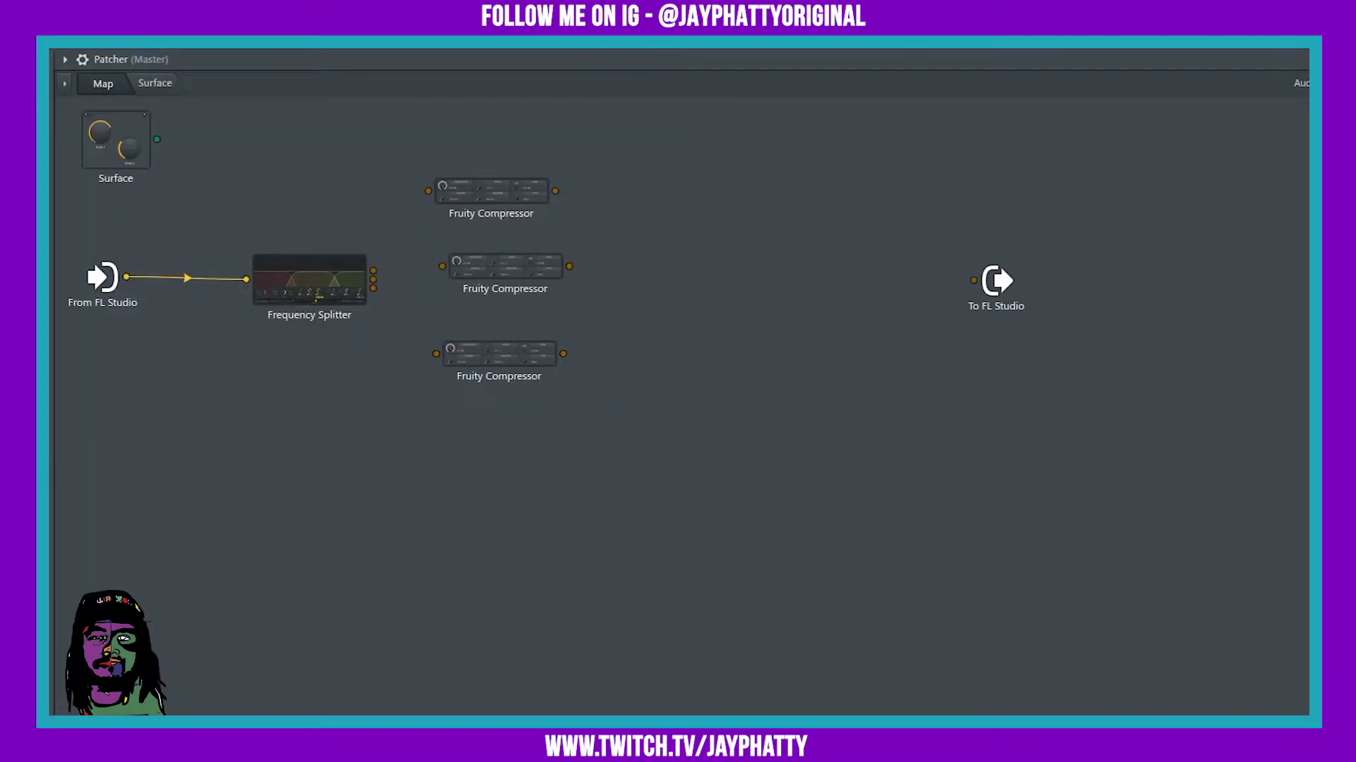
drag(536, 270, 521, 266)
right_click(702, 186)
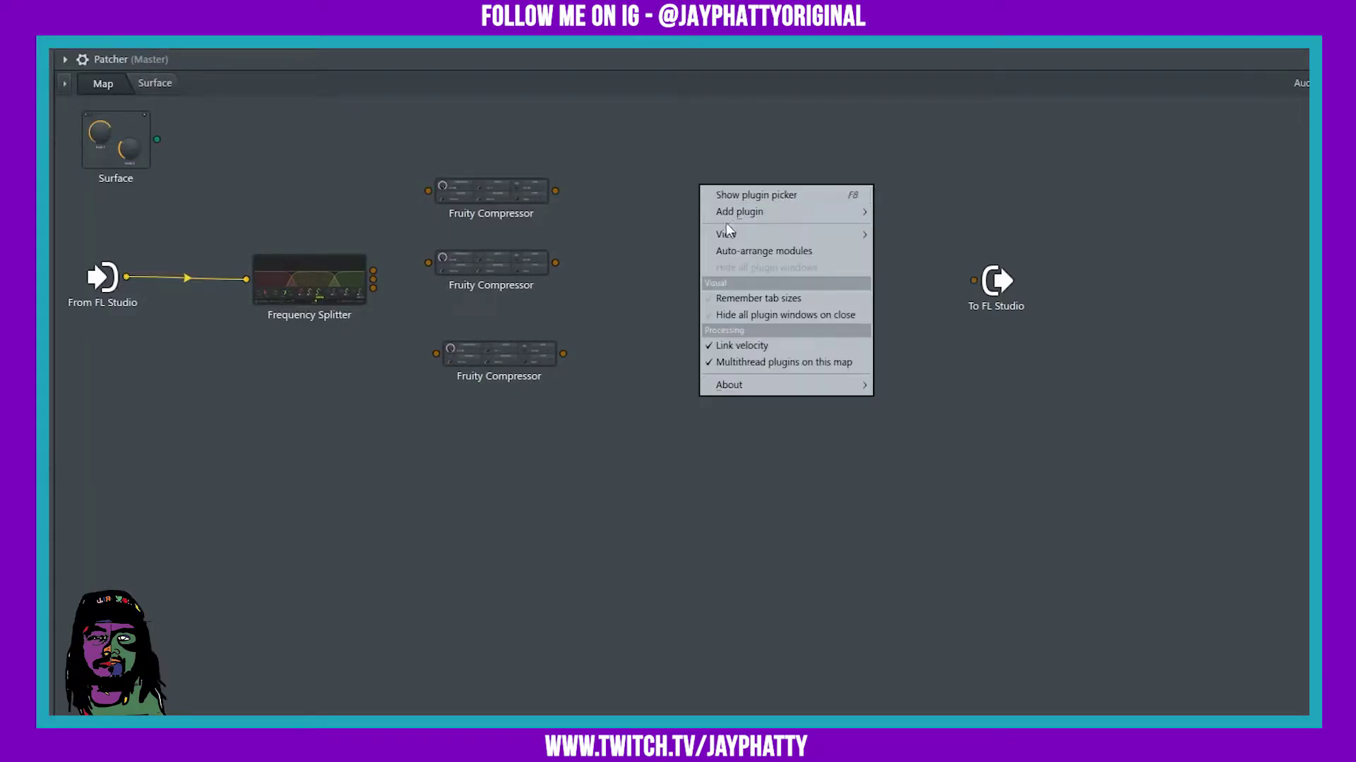
Add three Distructor modules and line them up beside the compressors
mouse_move(752, 215)
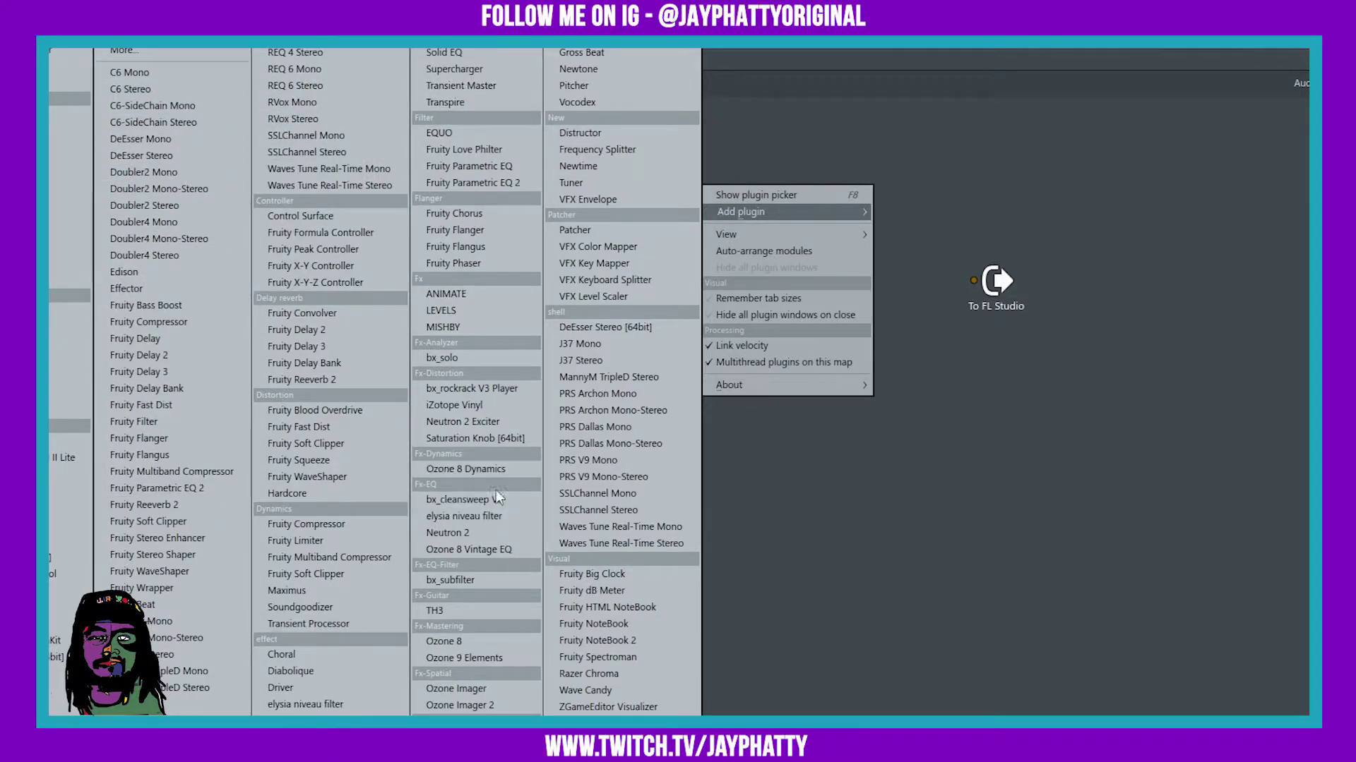
click(581, 134)
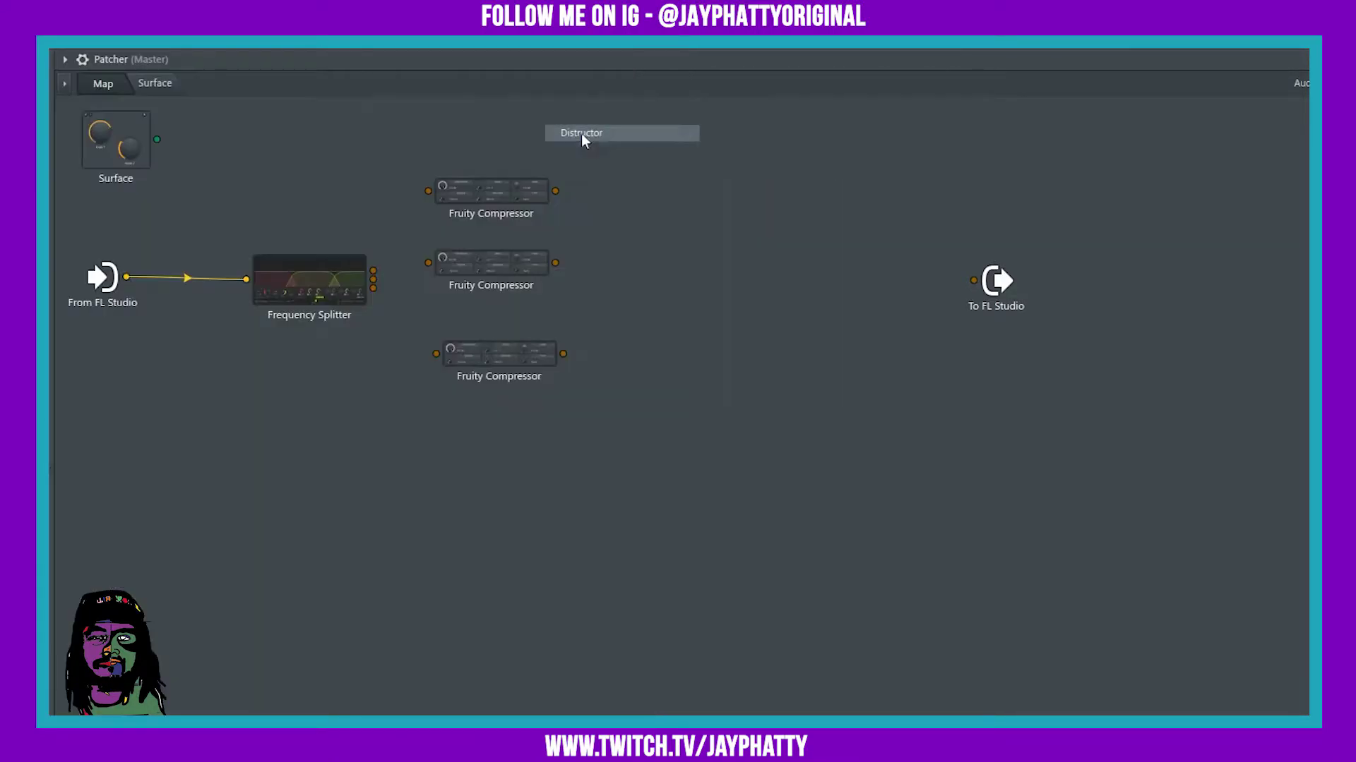
right_click(664, 236)
mouse_move(712, 264)
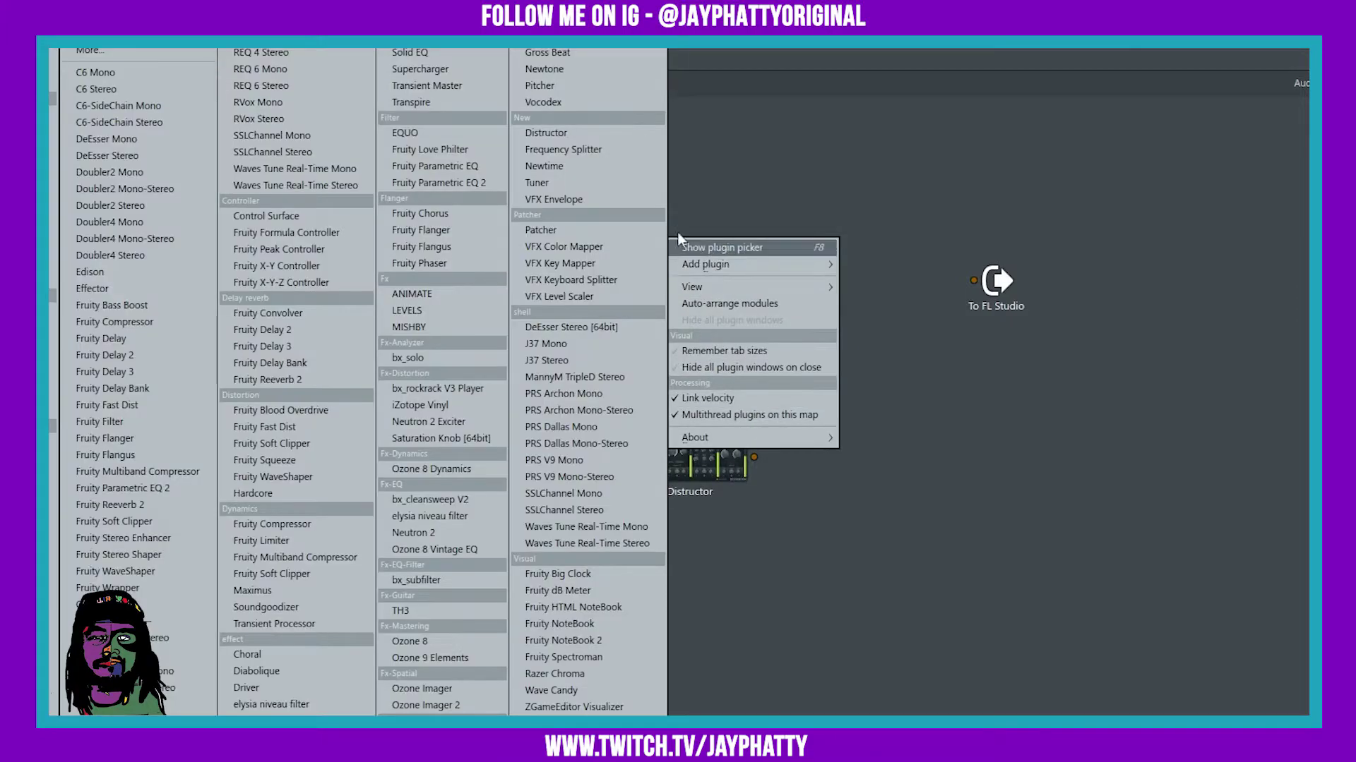
click(558, 133)
right_click(734, 273)
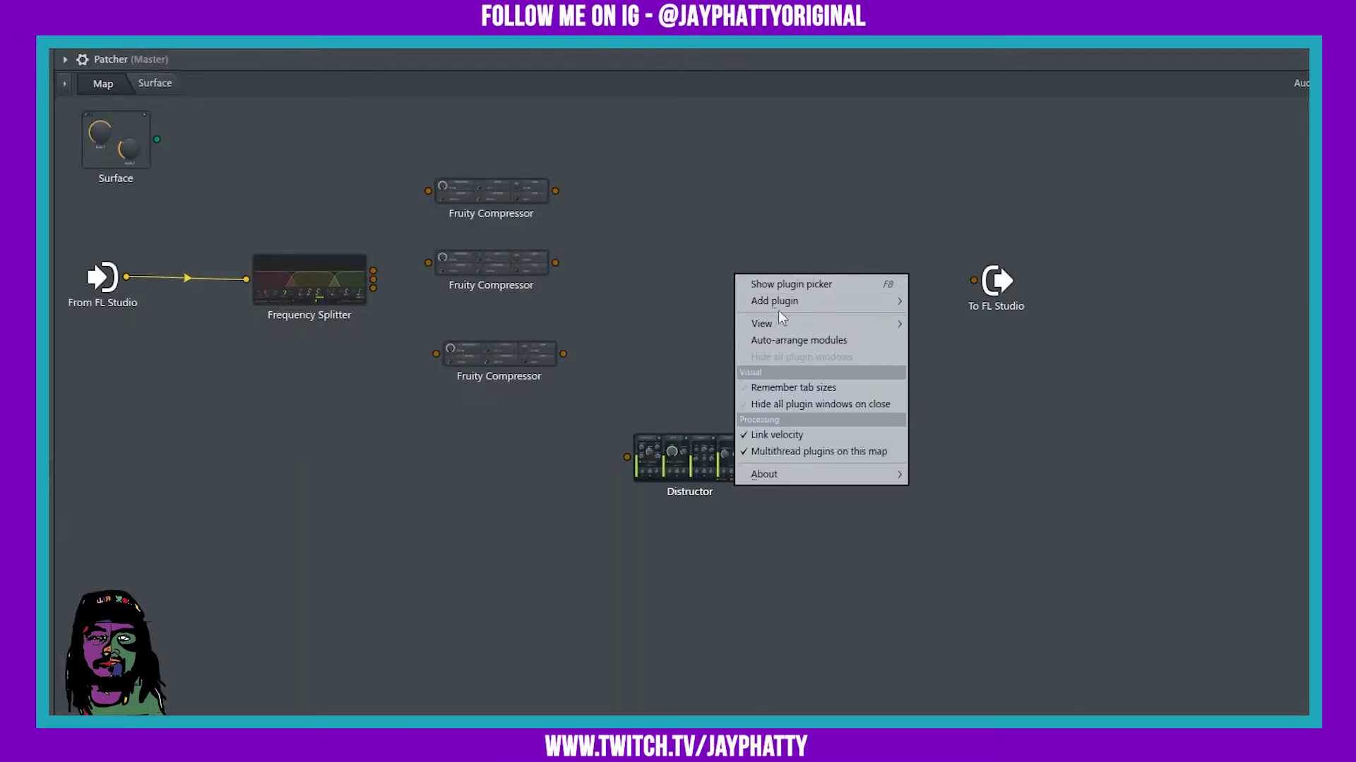
mouse_move(778, 303)
click(636, 134)
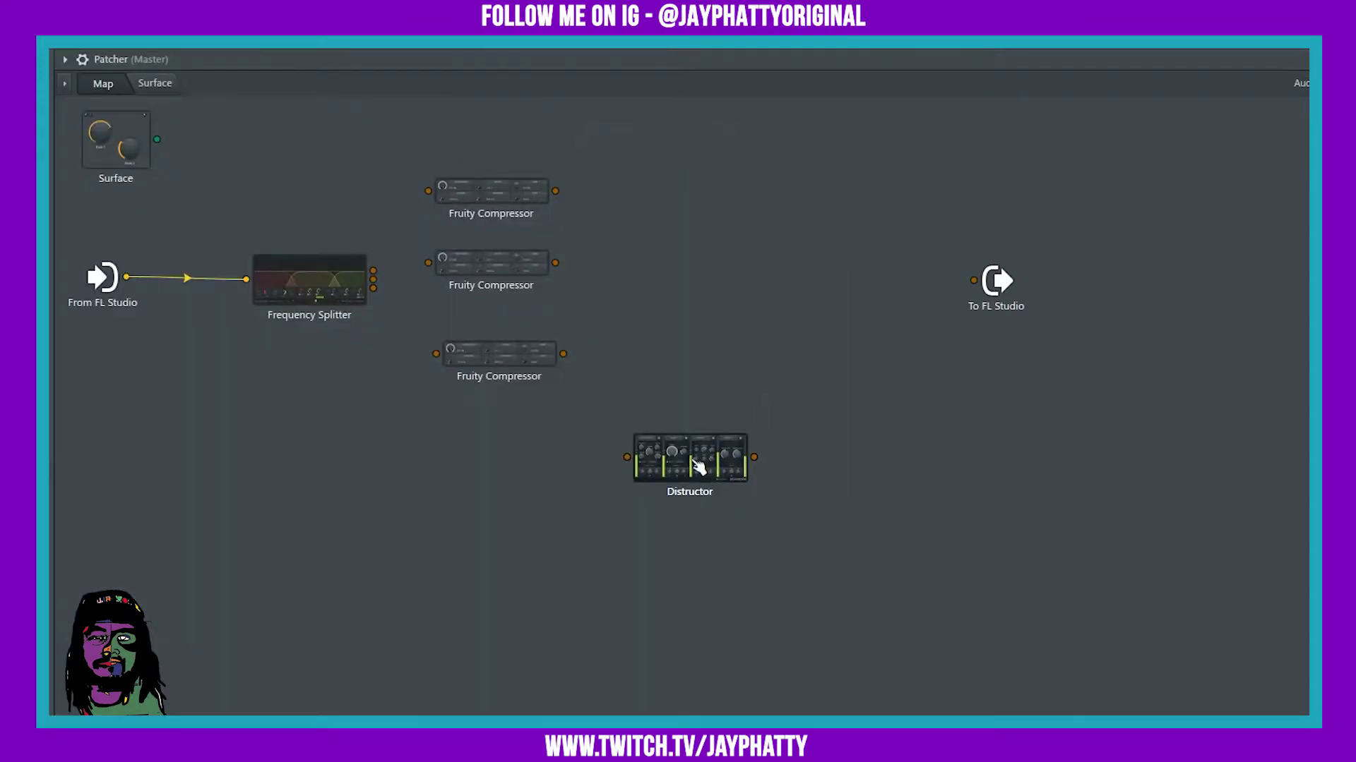
drag(693, 464, 688, 204)
drag(693, 455, 680, 362)
Add a Maximus and place it just before the To FL Studio output
right_click(828, 298)
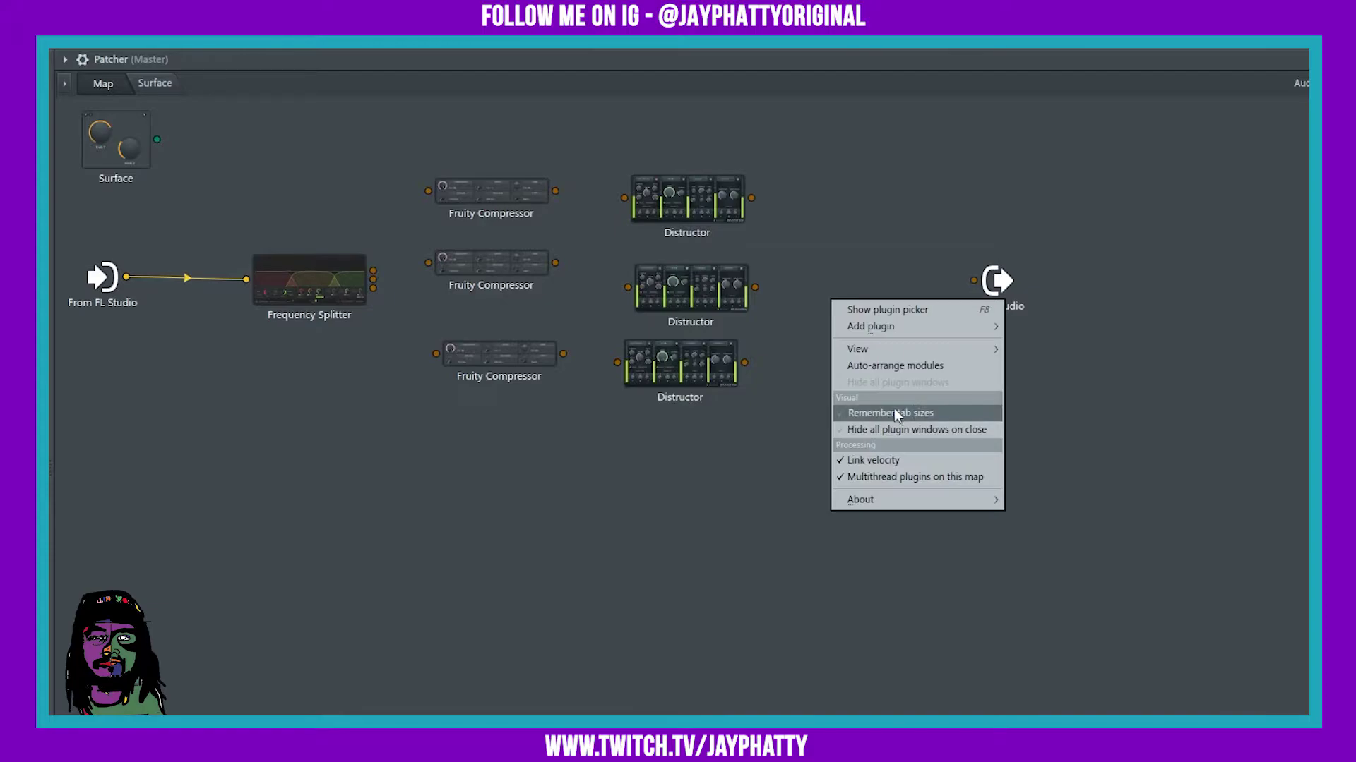
mouse_move(874, 324)
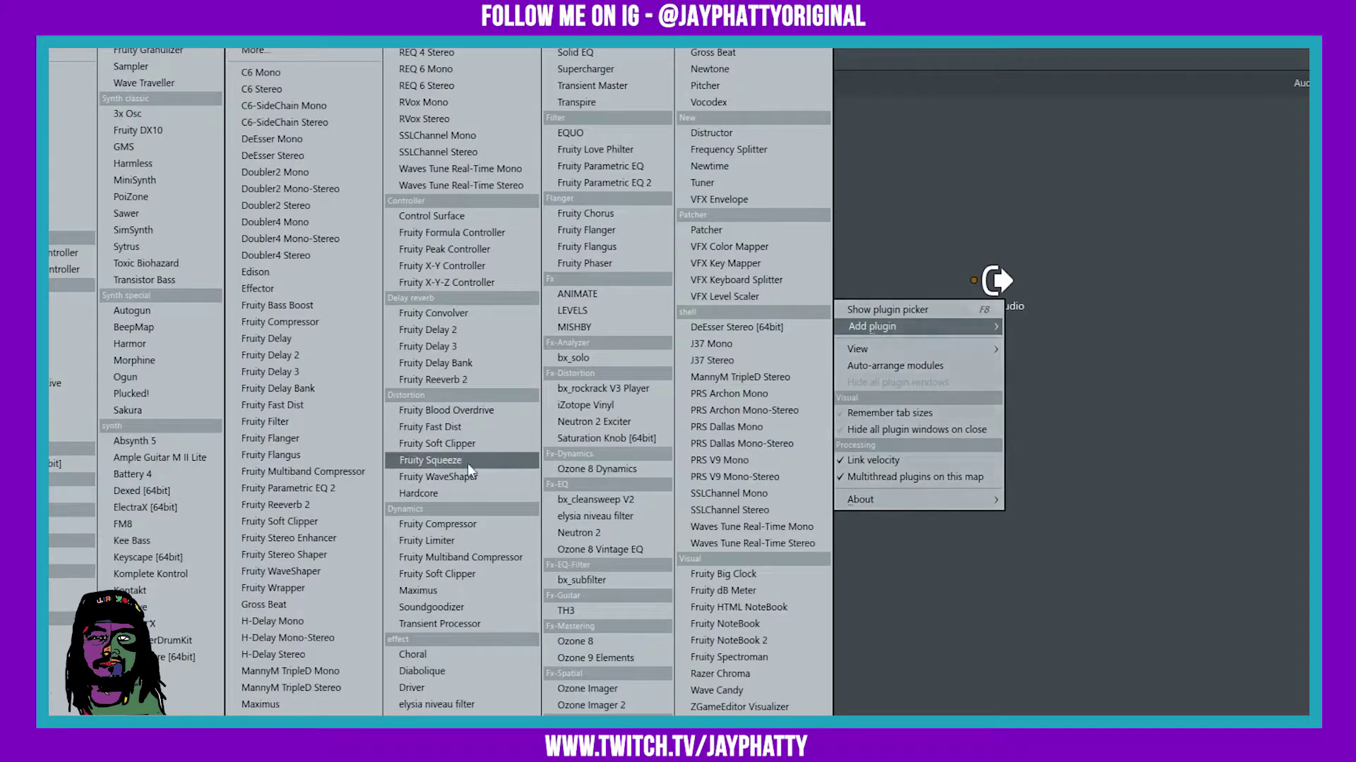
click(418, 590)
drag(716, 453, 865, 284)
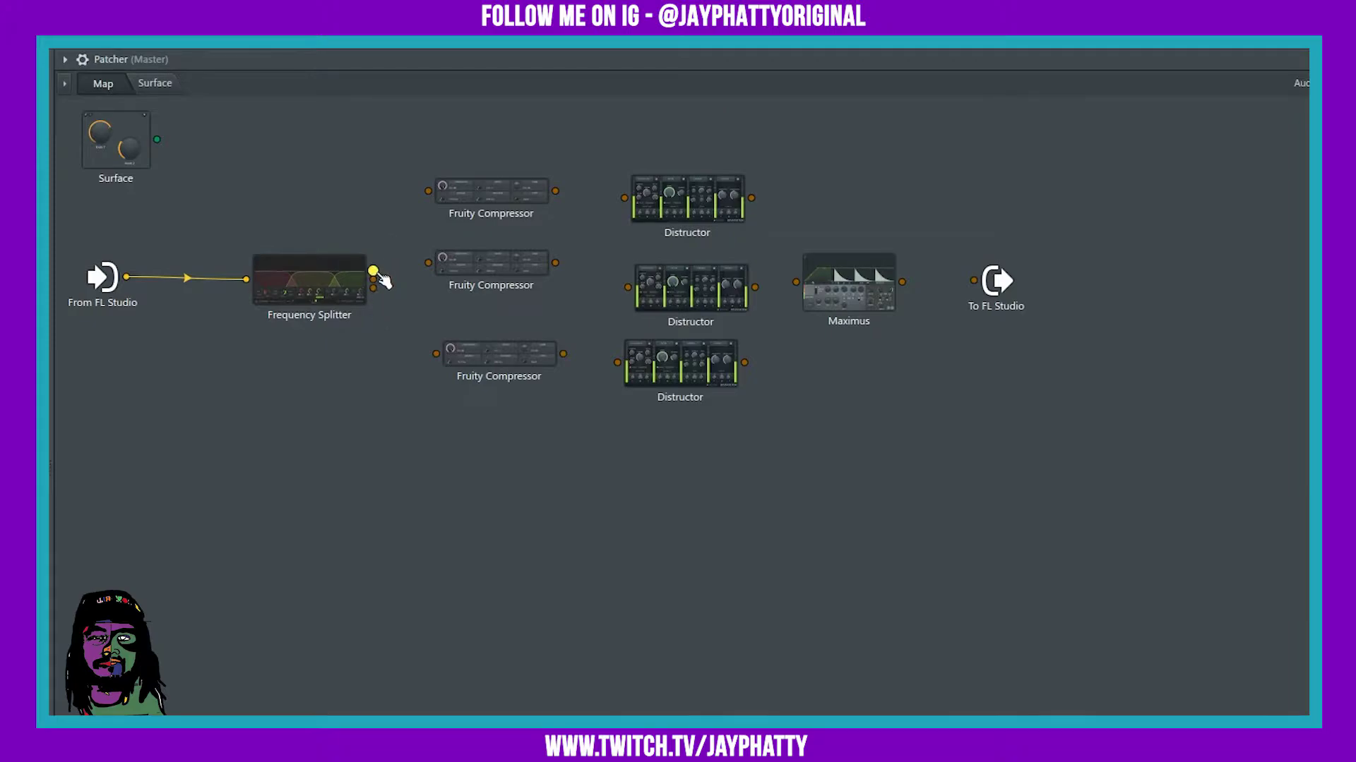
Wire each splitter band through its compressor and Distructor into Maximus, then Maximus to To FL Studio
drag(374, 271, 427, 191)
drag(555, 191, 625, 197)
drag(751, 198, 795, 282)
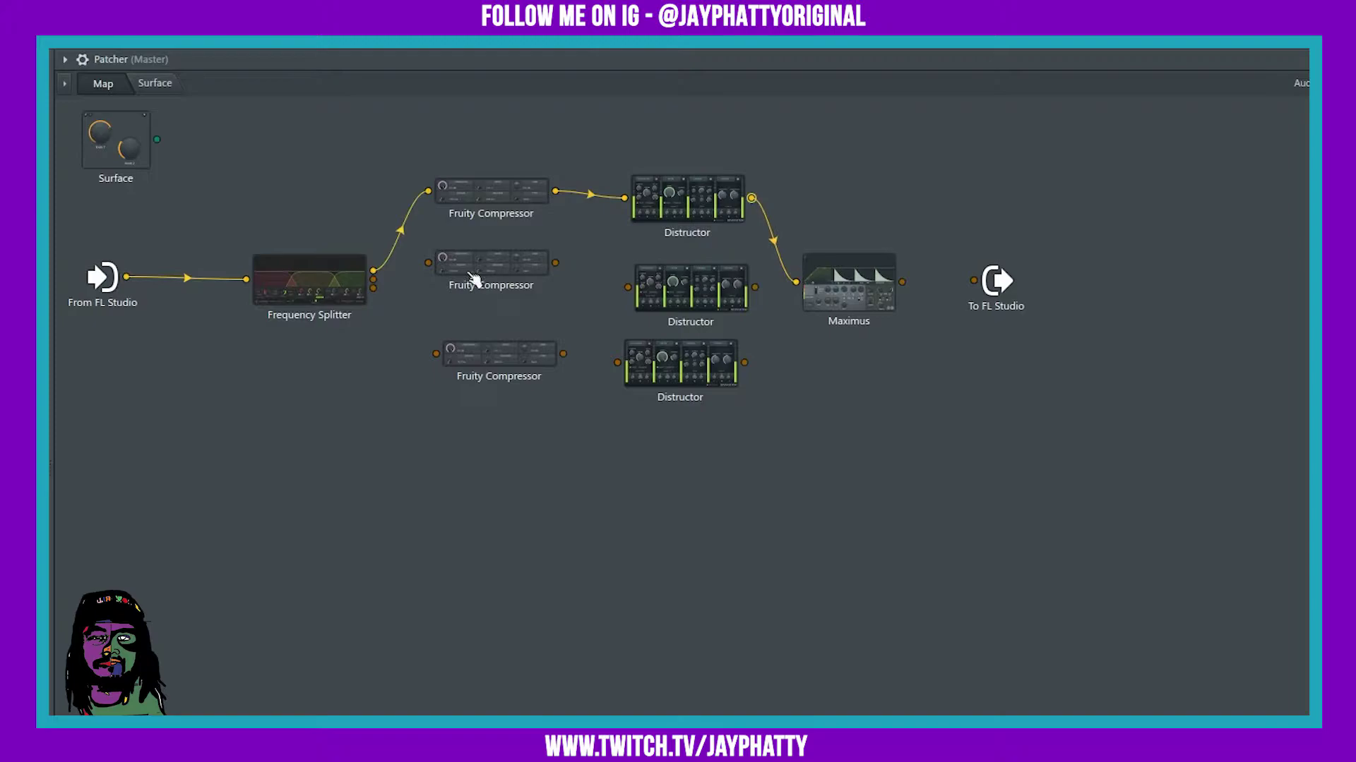
drag(373, 280, 427, 263)
drag(555, 262, 628, 288)
drag(755, 288, 795, 281)
drag(374, 289, 435, 354)
drag(562, 354, 617, 362)
drag(744, 362, 795, 282)
drag(901, 282, 974, 281)
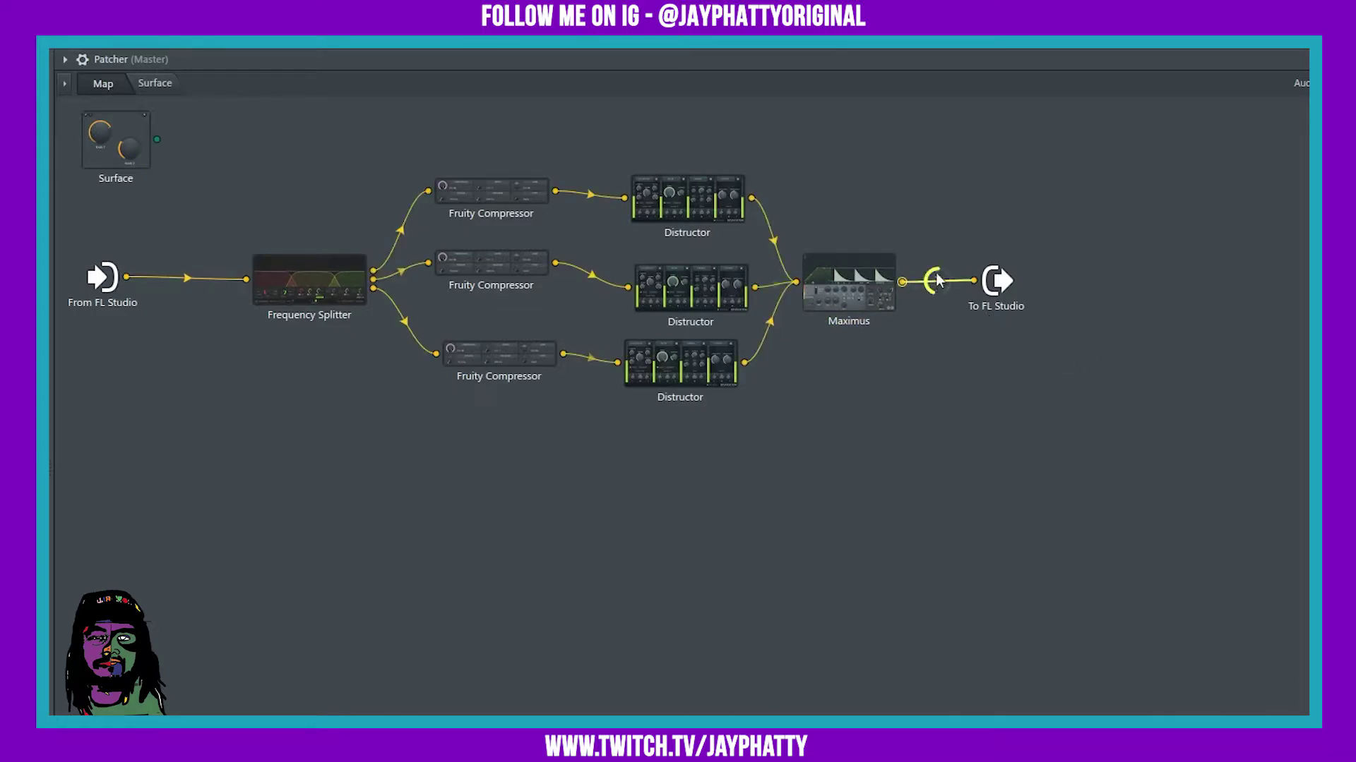
Switch off the FILTER, CHORUS and SPEAKER sections on the top Distructor
double_click(672, 207)
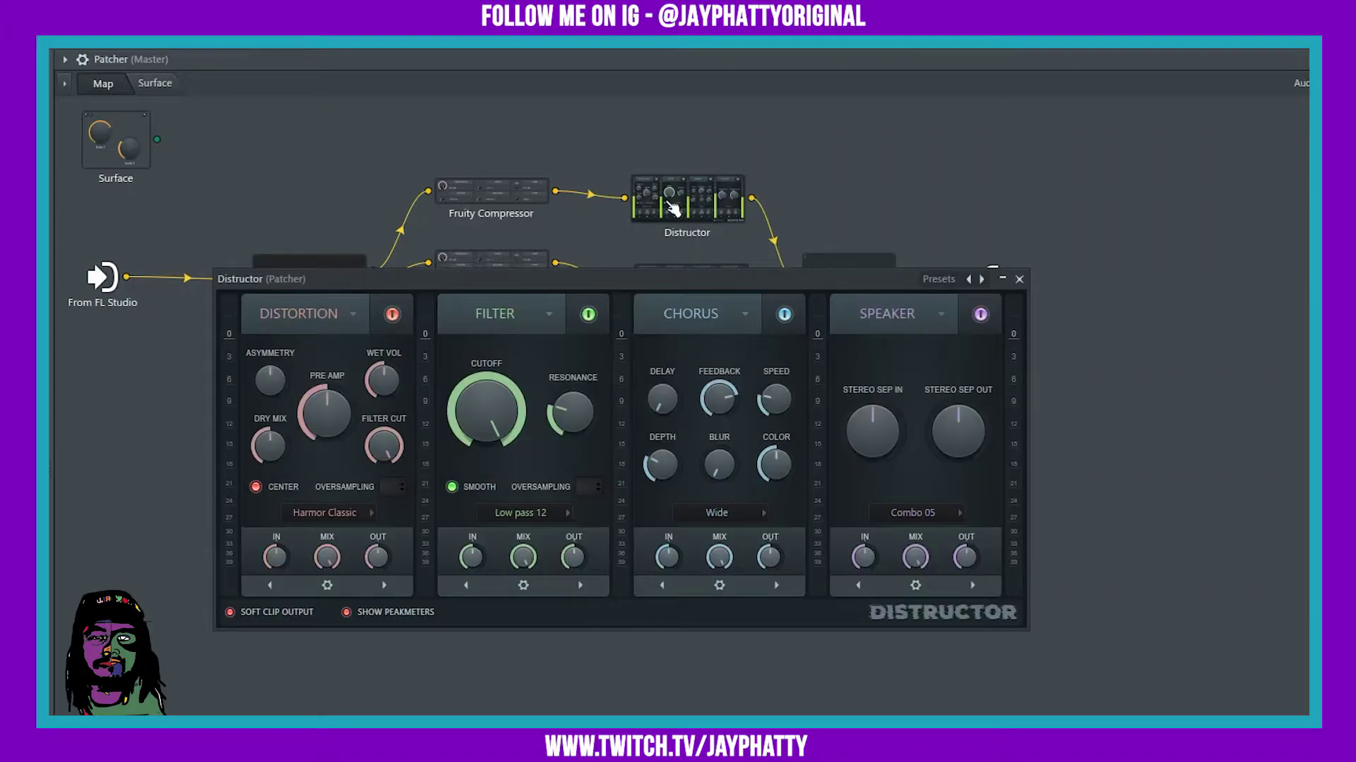
click(589, 315)
click(784, 314)
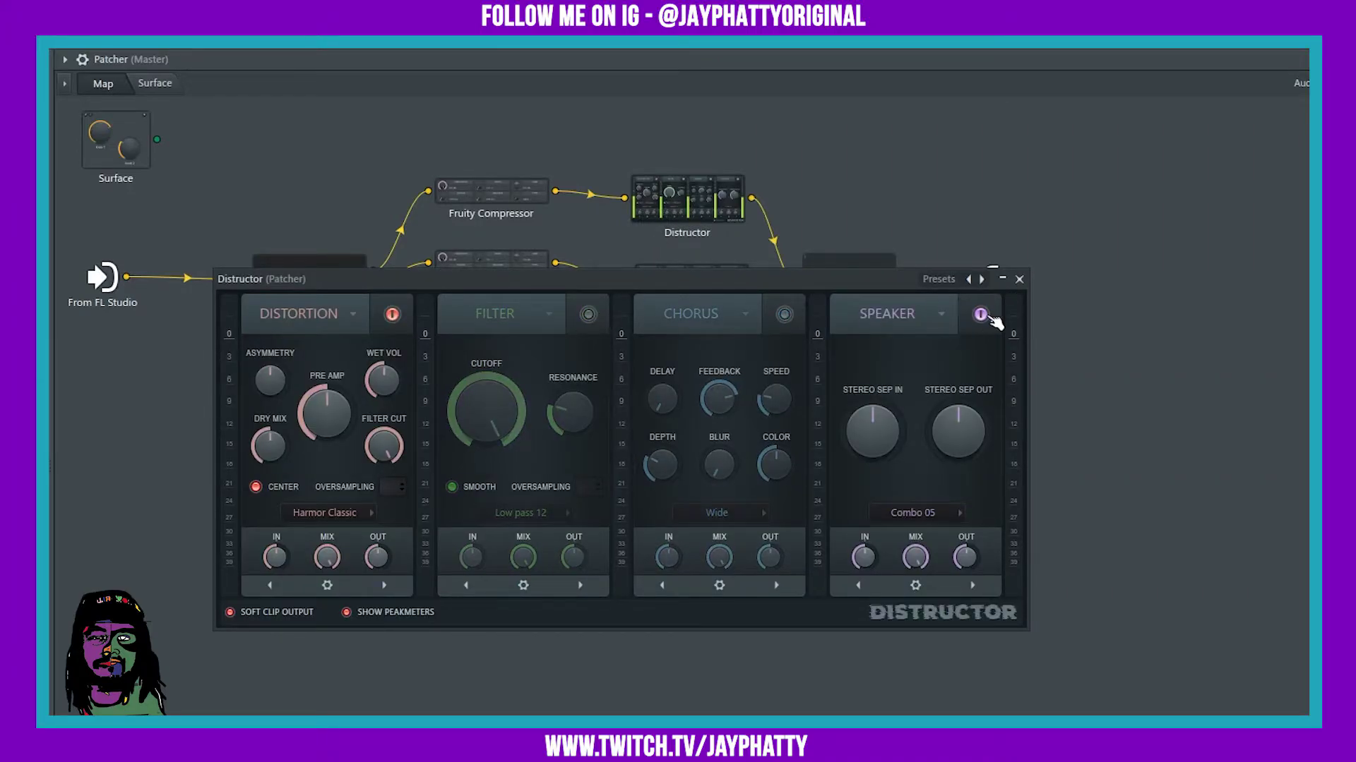
click(990, 318)
click(1020, 281)
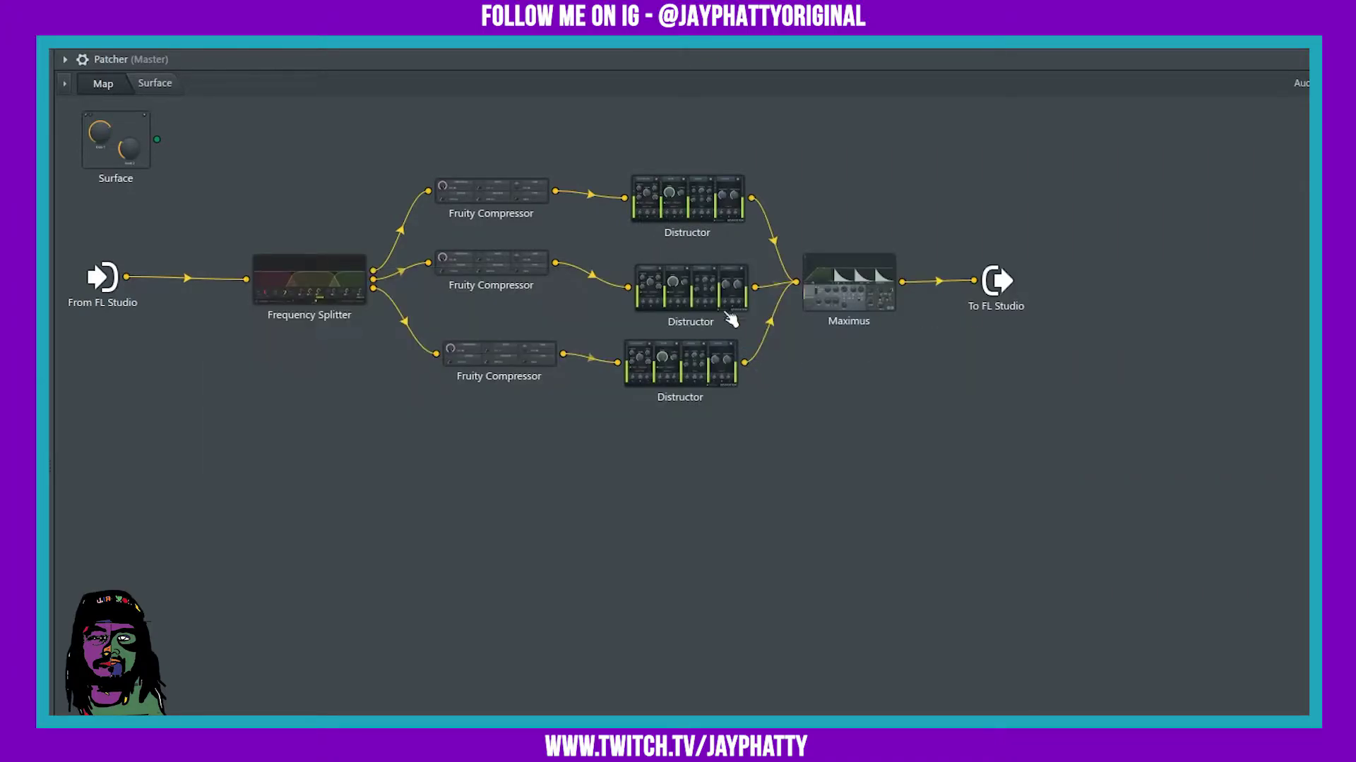
Switch off the FILTER, CHORUS and SPEAKER sections on the middle Distructor
double_click(731, 315)
click(589, 315)
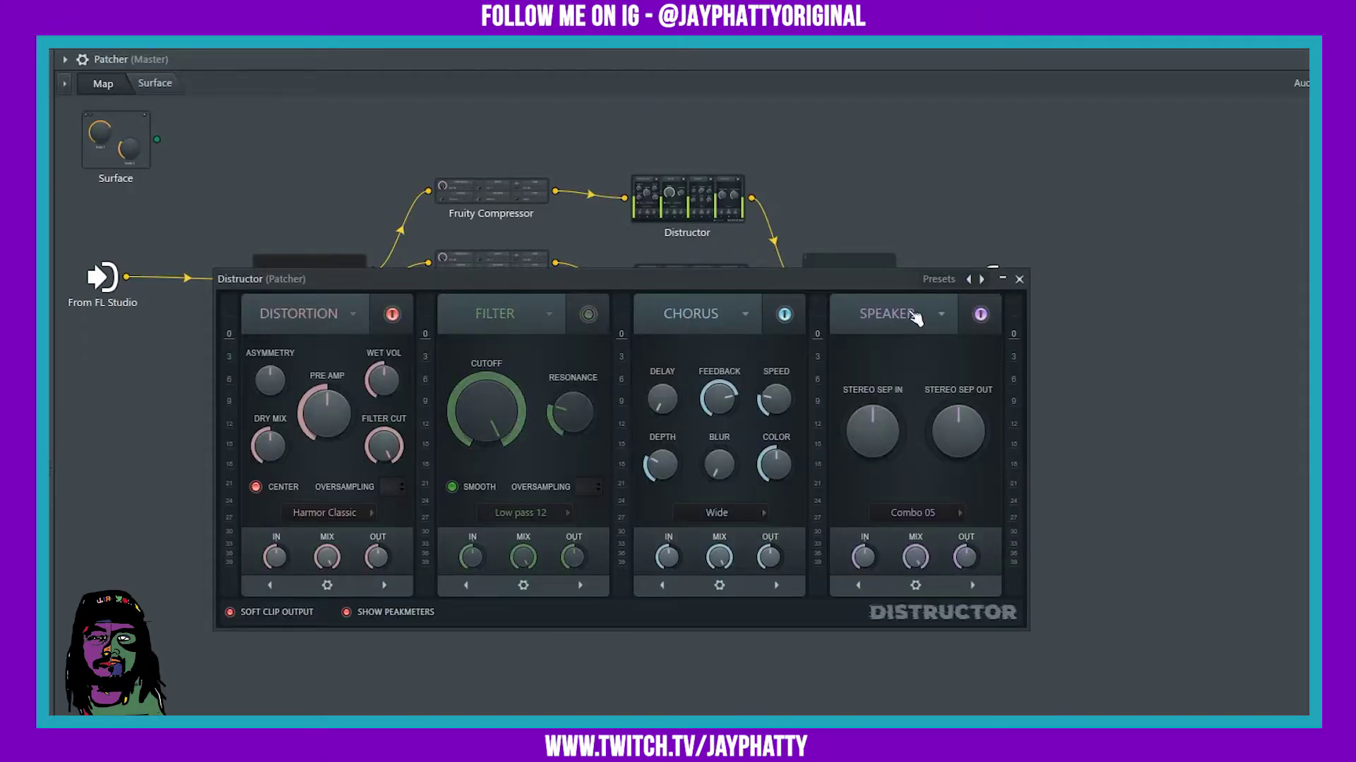
click(784, 314)
click(981, 314)
click(1019, 281)
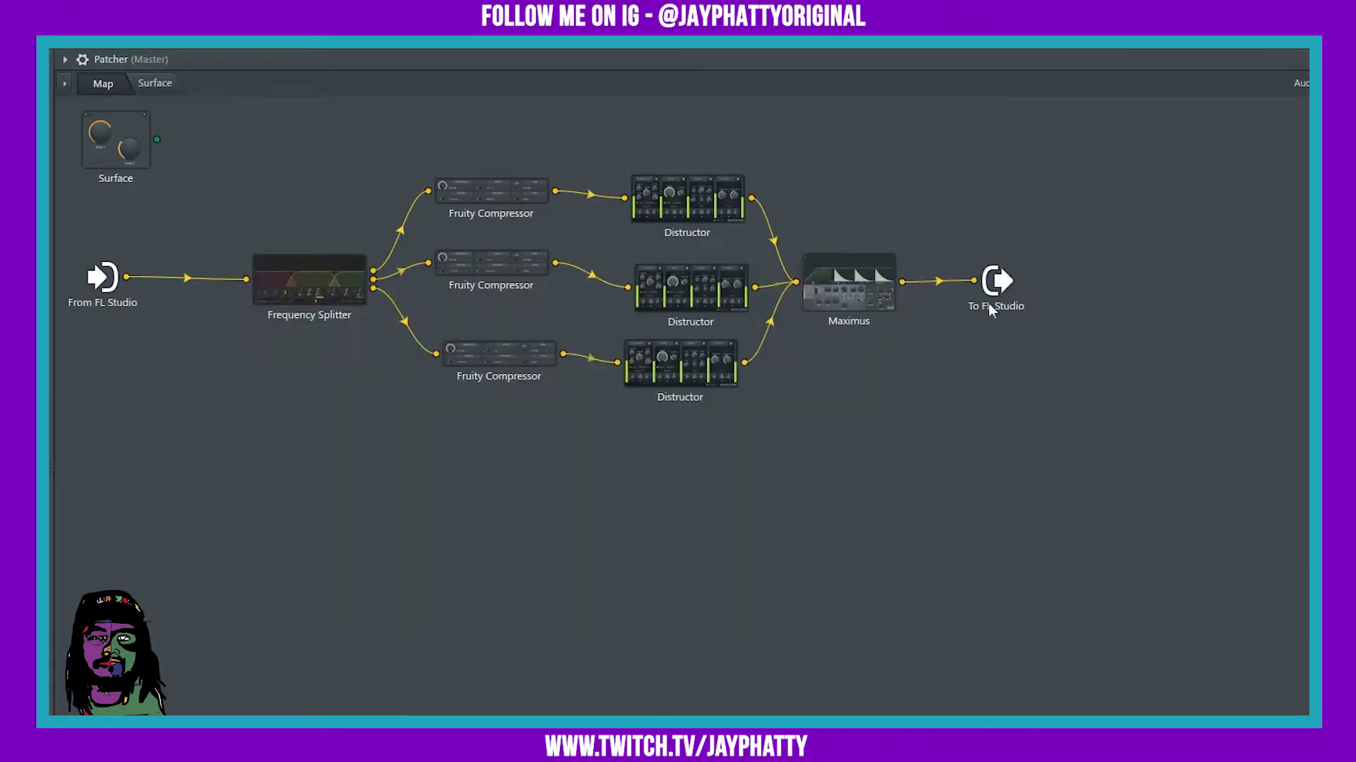
Switch off the bottom Distructor's FILTER, CHORUS and SPEAKER sections, then bring up the Frequency Splitter
double_click(704, 393)
click(588, 314)
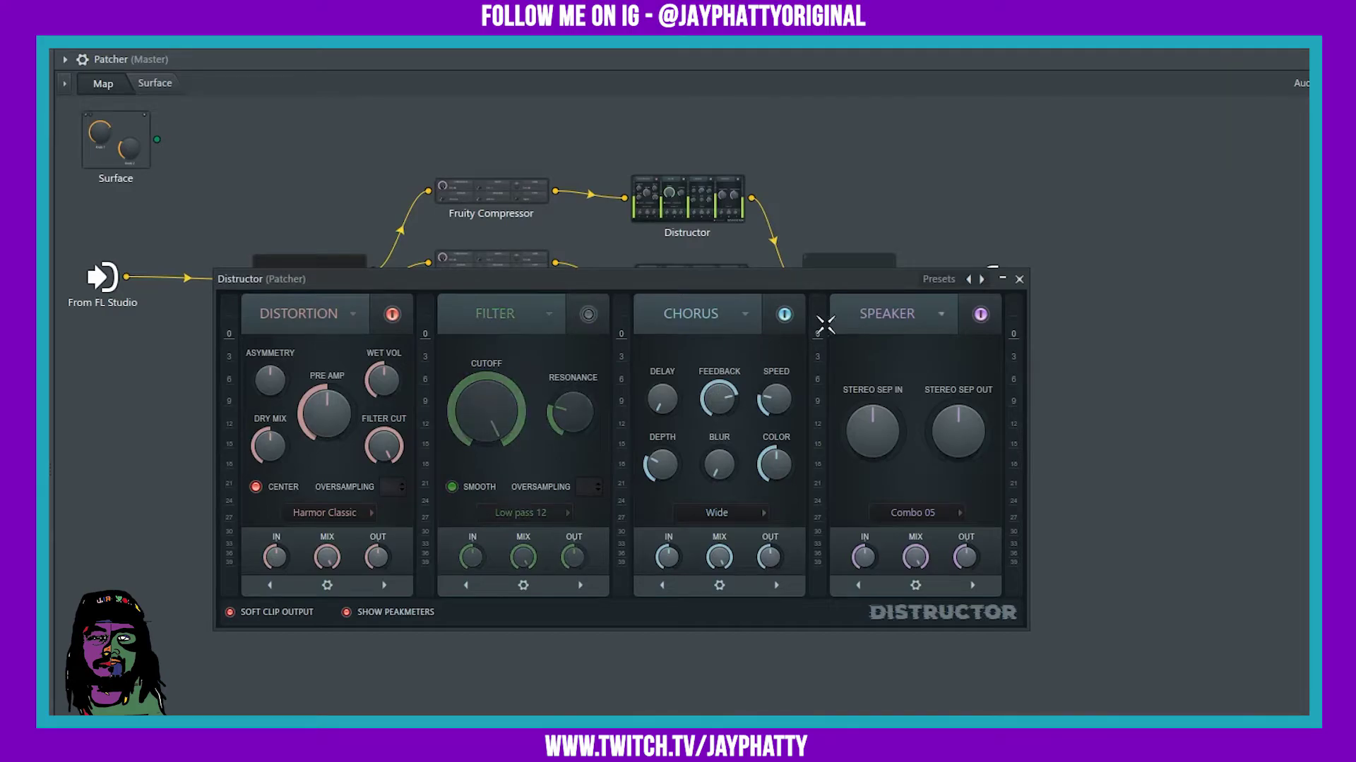
click(784, 314)
click(981, 314)
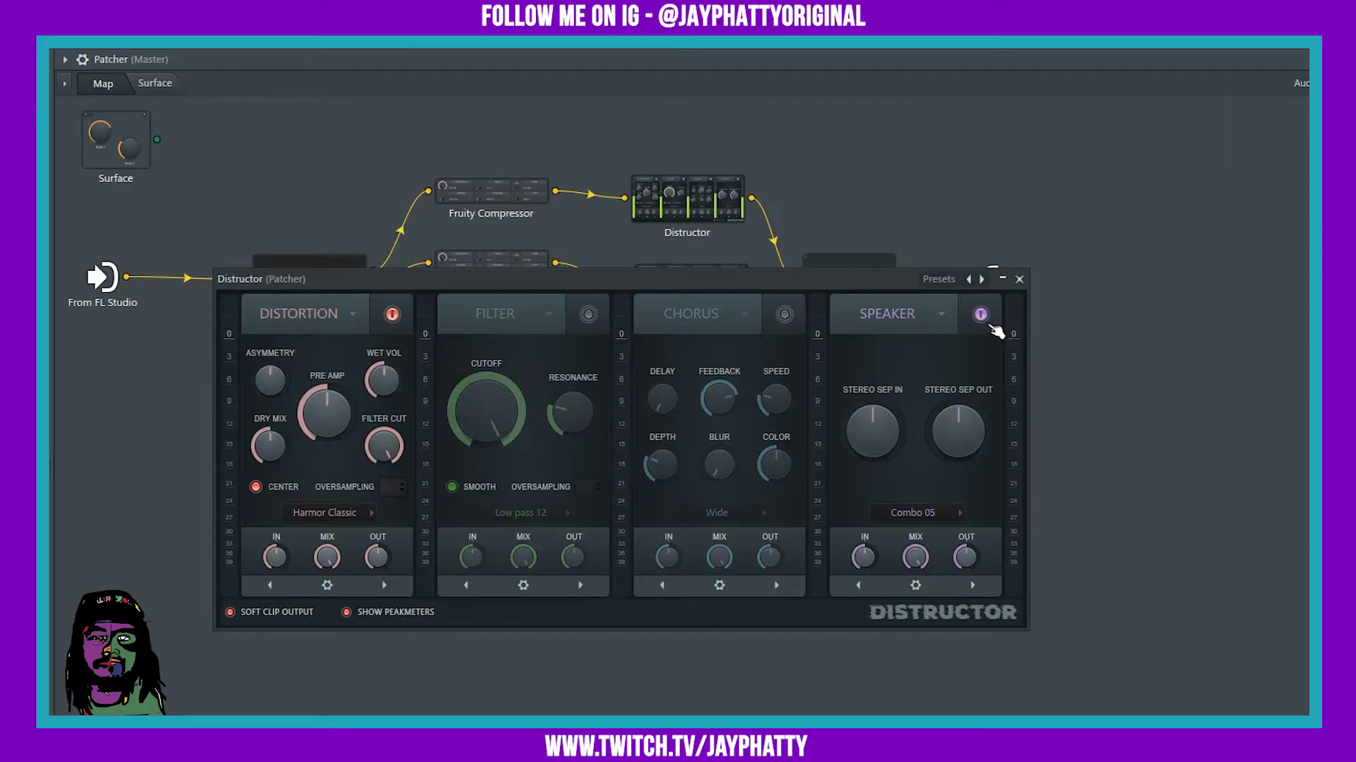
click(1018, 280)
double_click(285, 277)
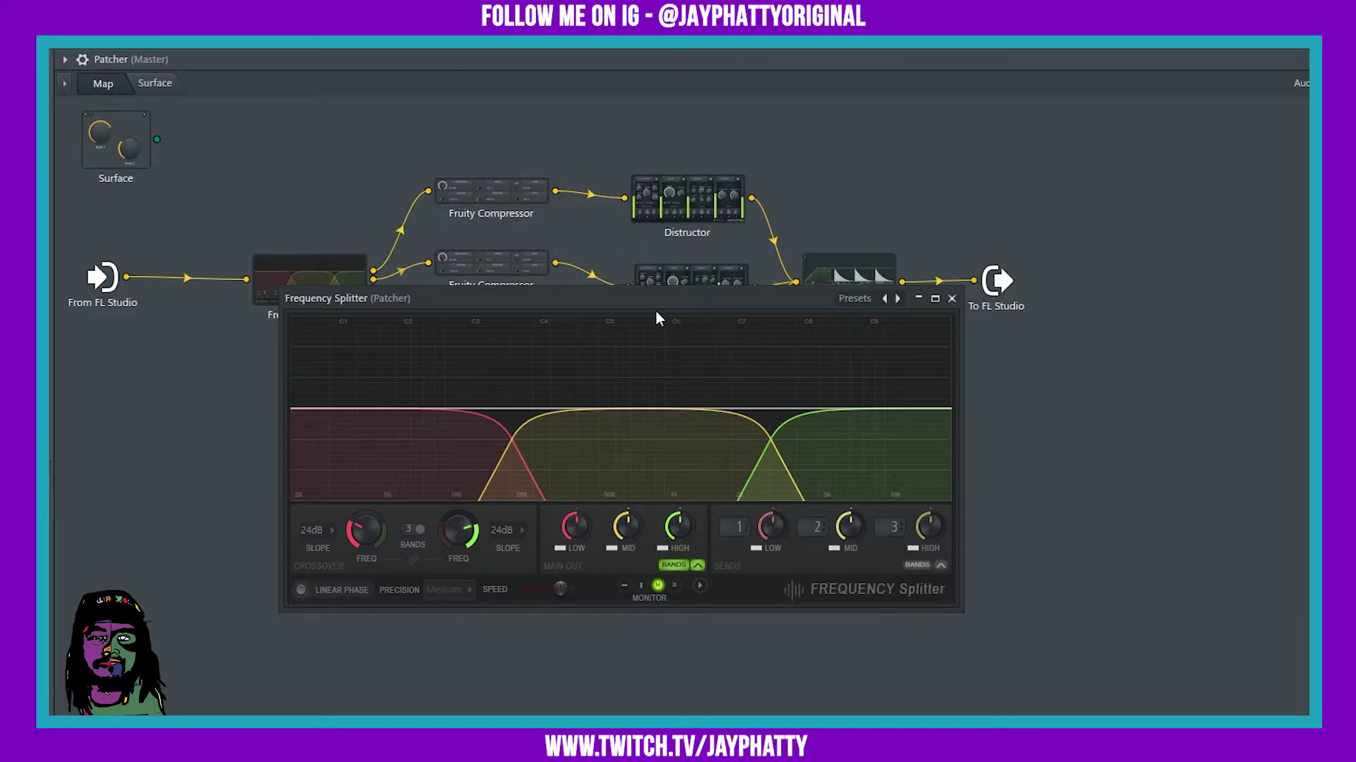
Change both the low and high crossover slopes from 24dB to 72dB
drag(617, 321, 633, 434)
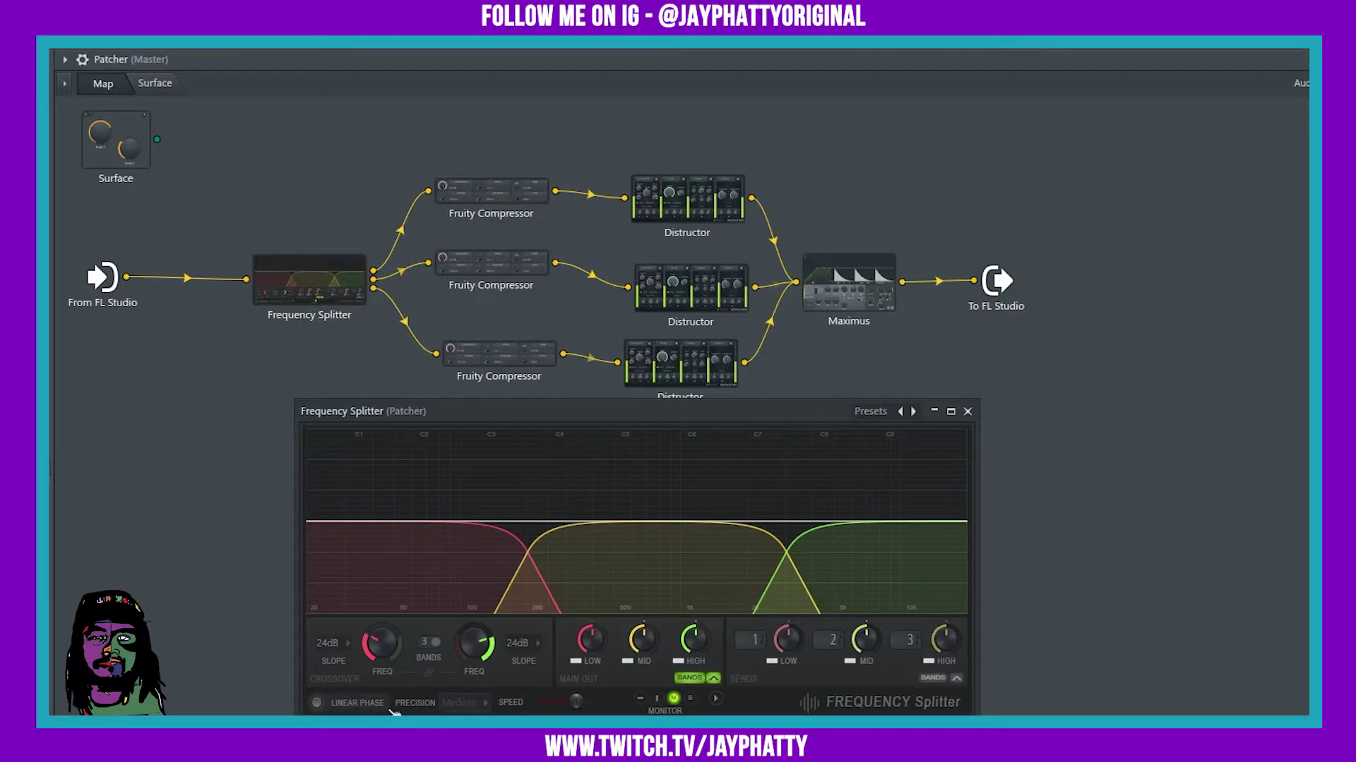
click(339, 643)
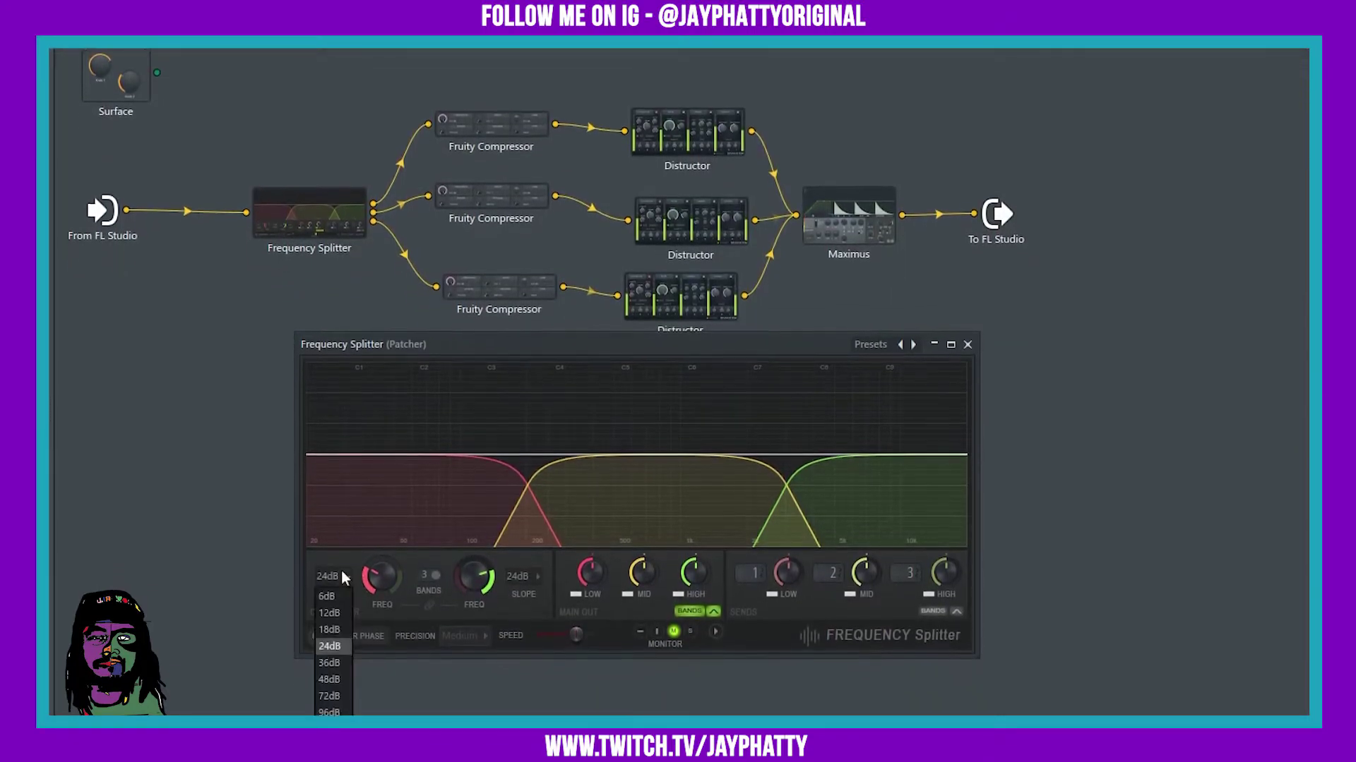
click(331, 694)
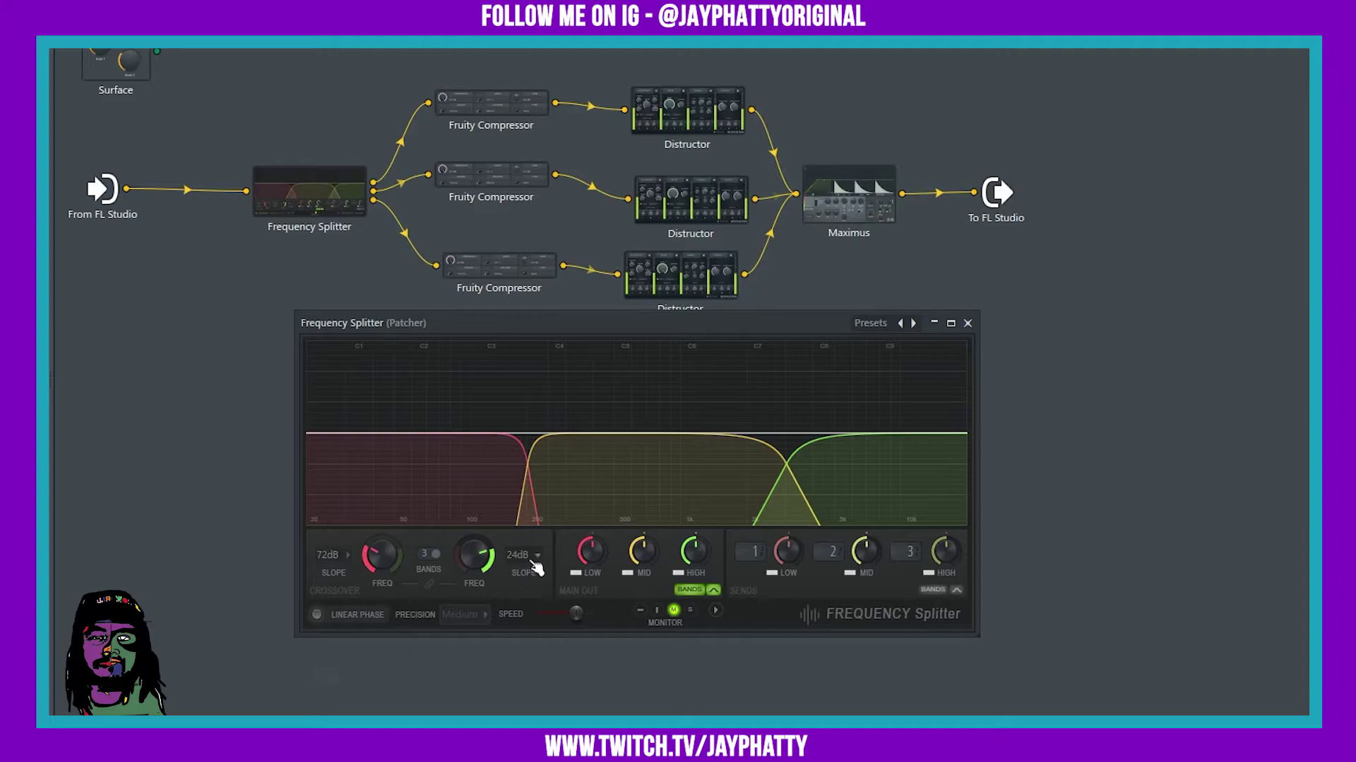
click(536, 567)
click(520, 675)
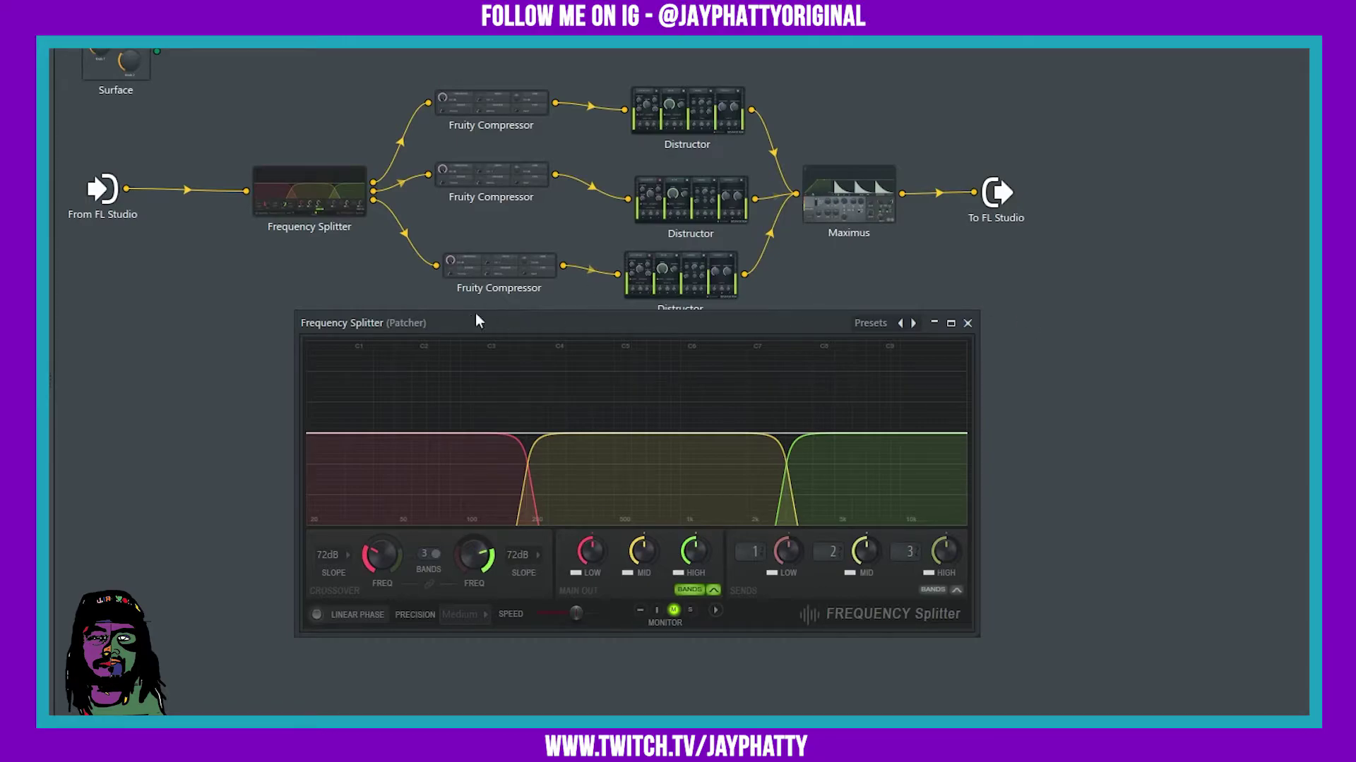
Start playback, enable the low band send, raise the low/mid crossover, and solo the low band
drag(475, 321, 330, 382)
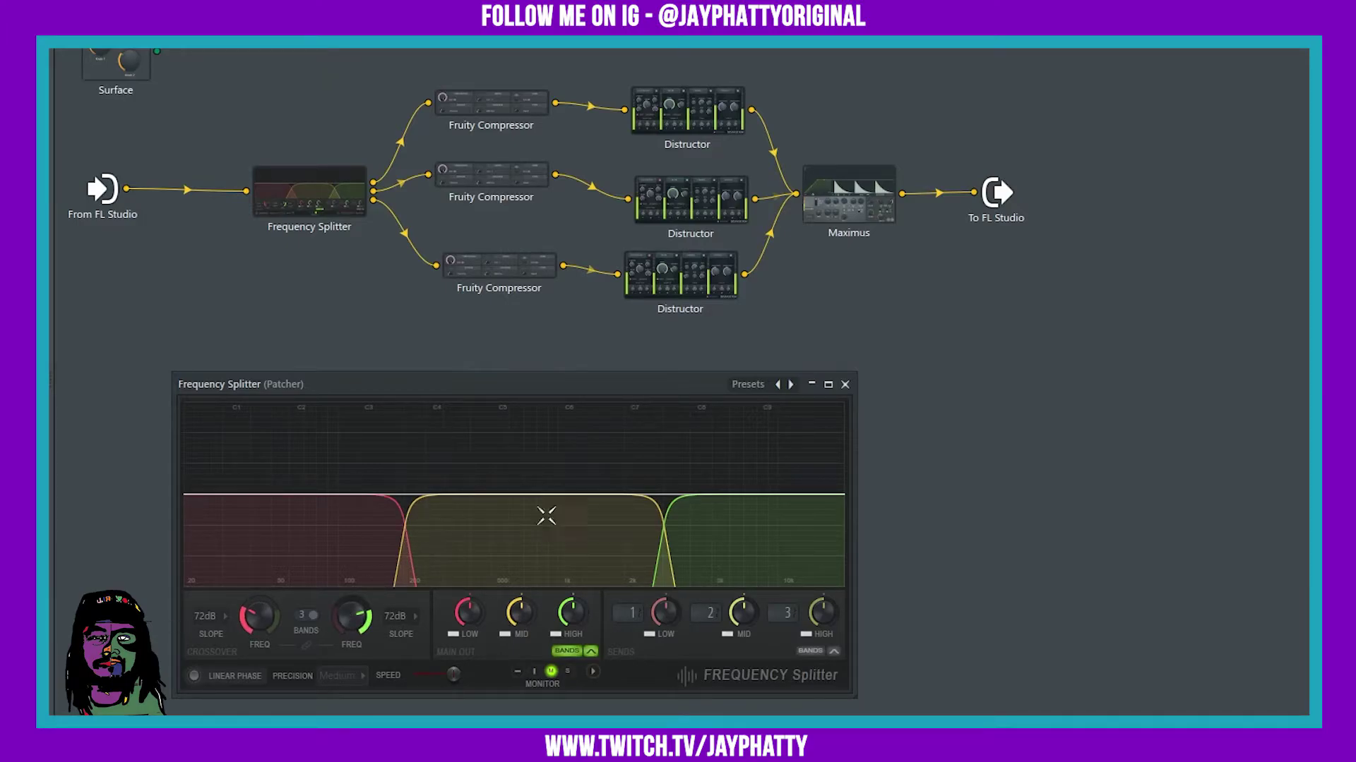
key(space)
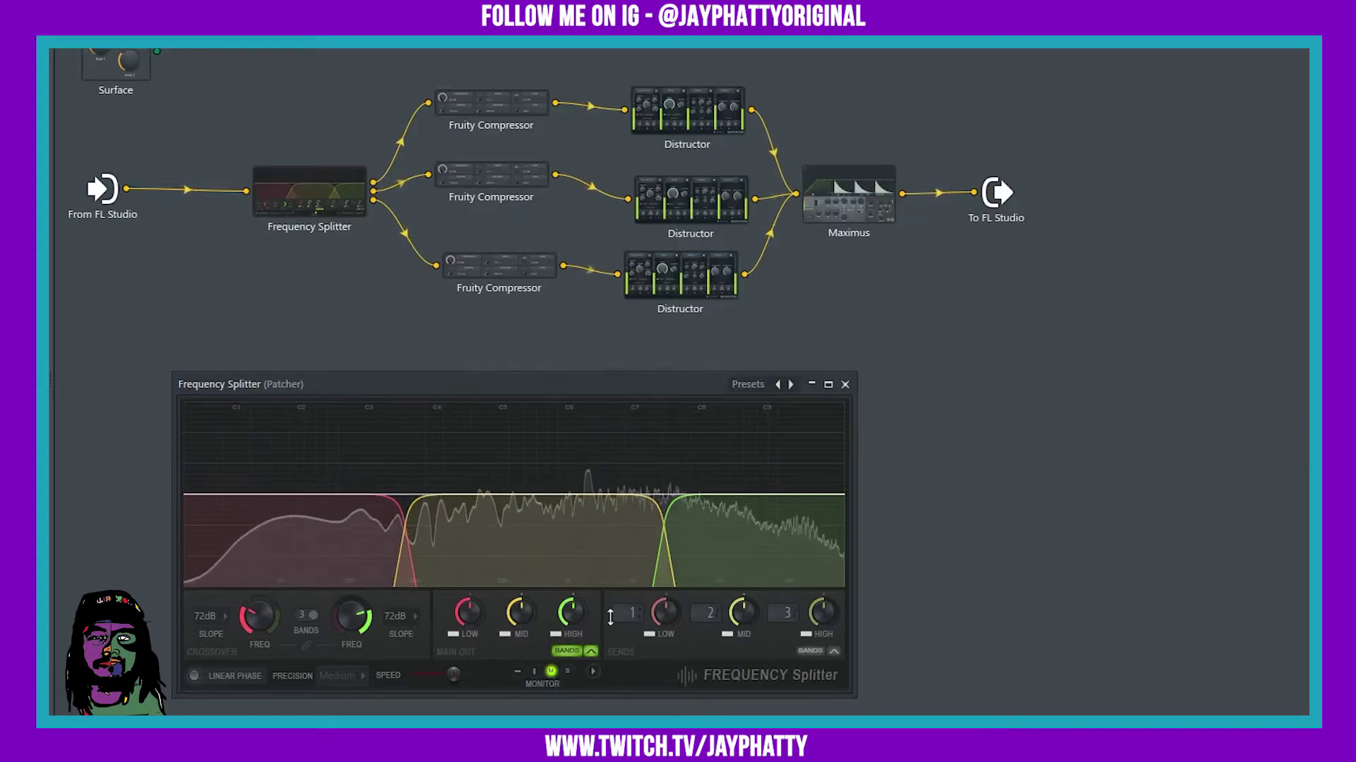
right_click(662, 638)
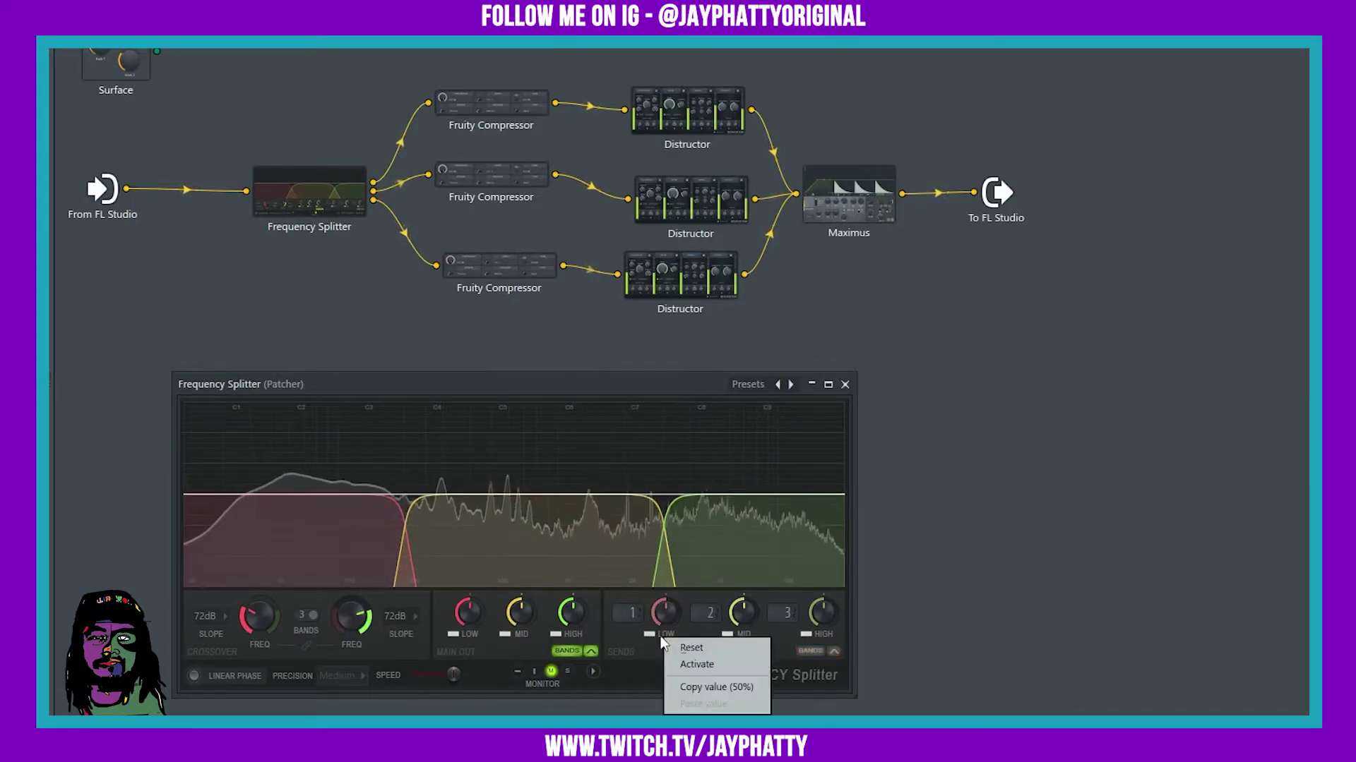
click(696, 664)
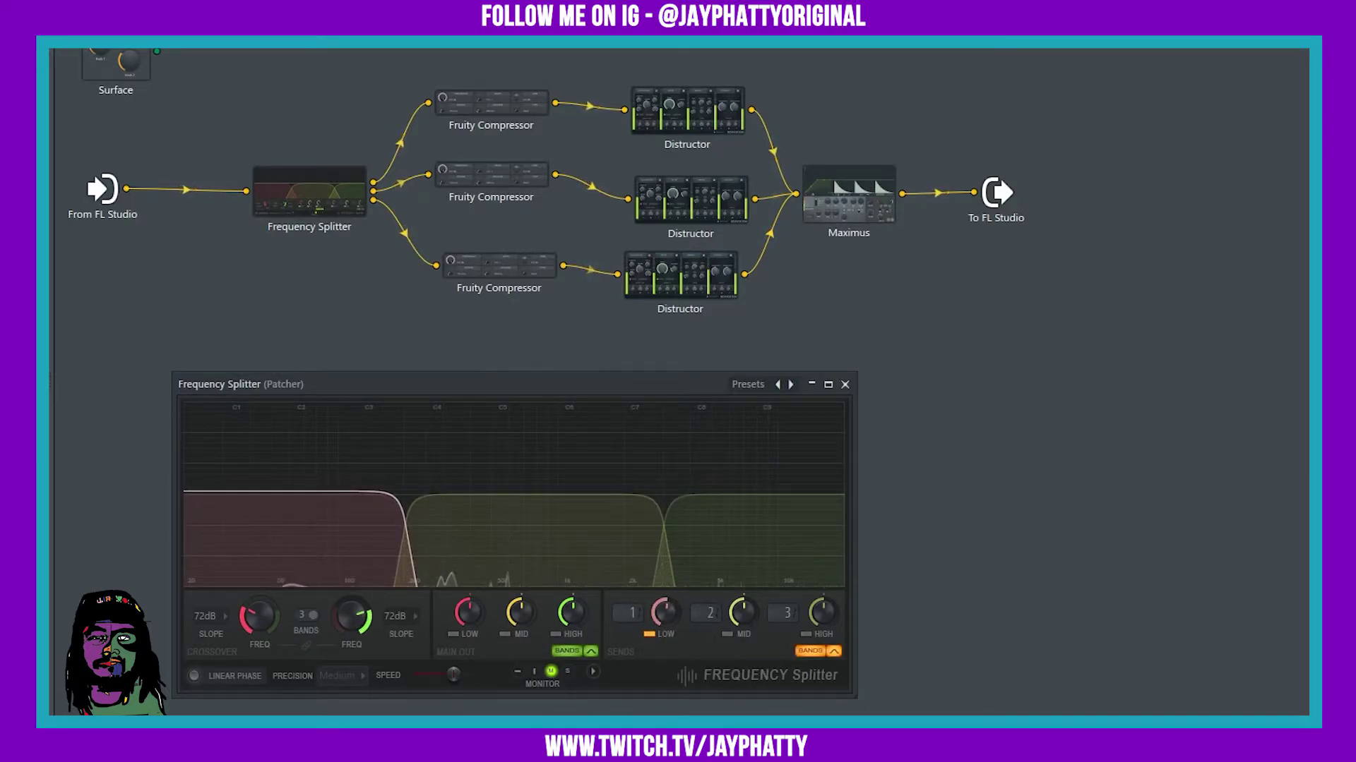
drag(259, 616, 259, 606)
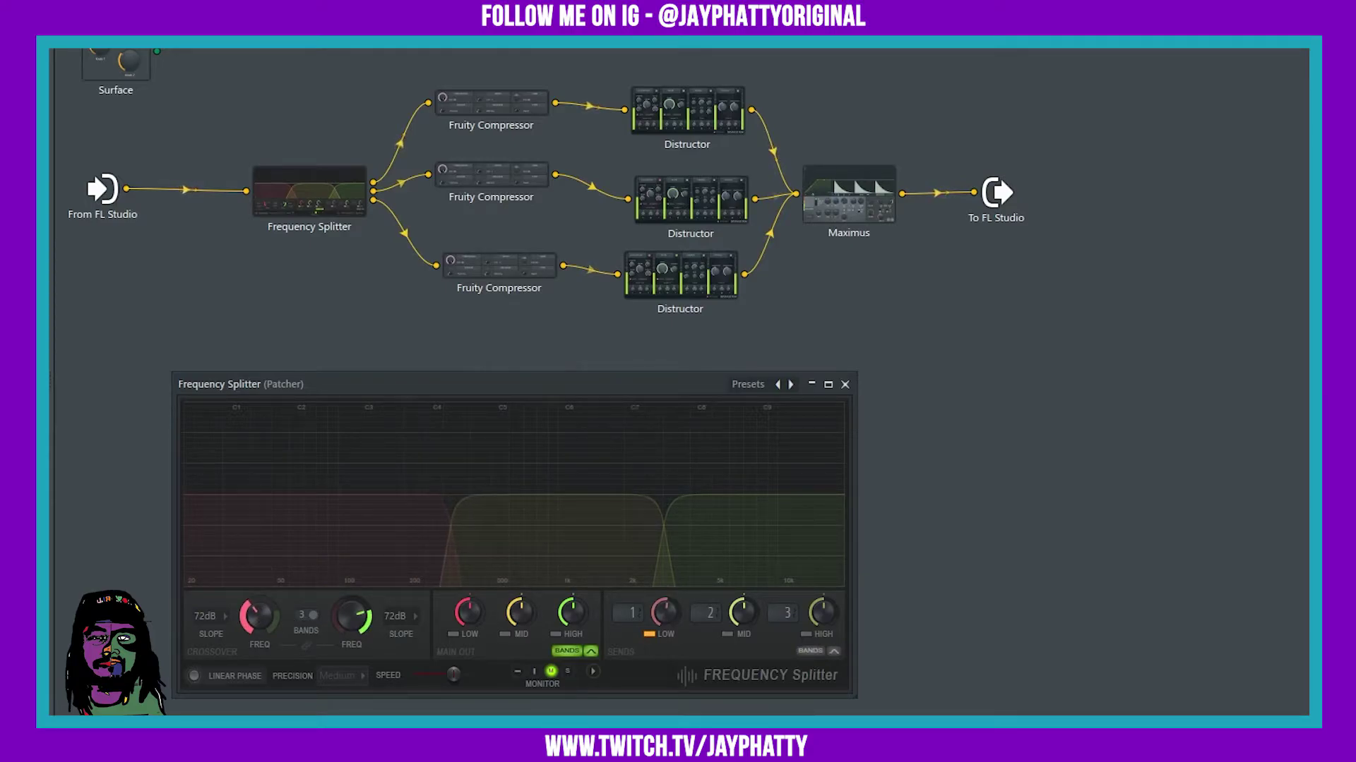
click(455, 635)
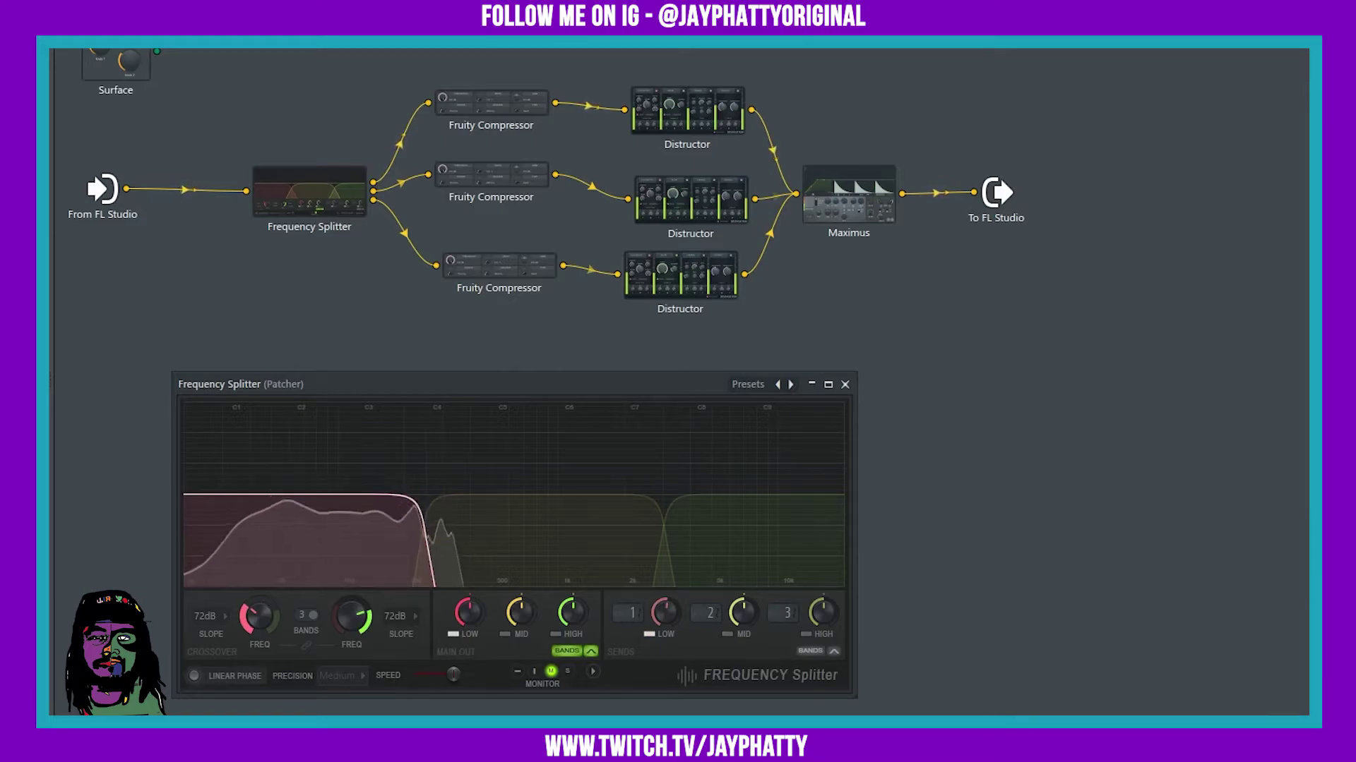
Add the mid band, raise the mid/high crossover slightly, and drop the low band solo
click(727, 635)
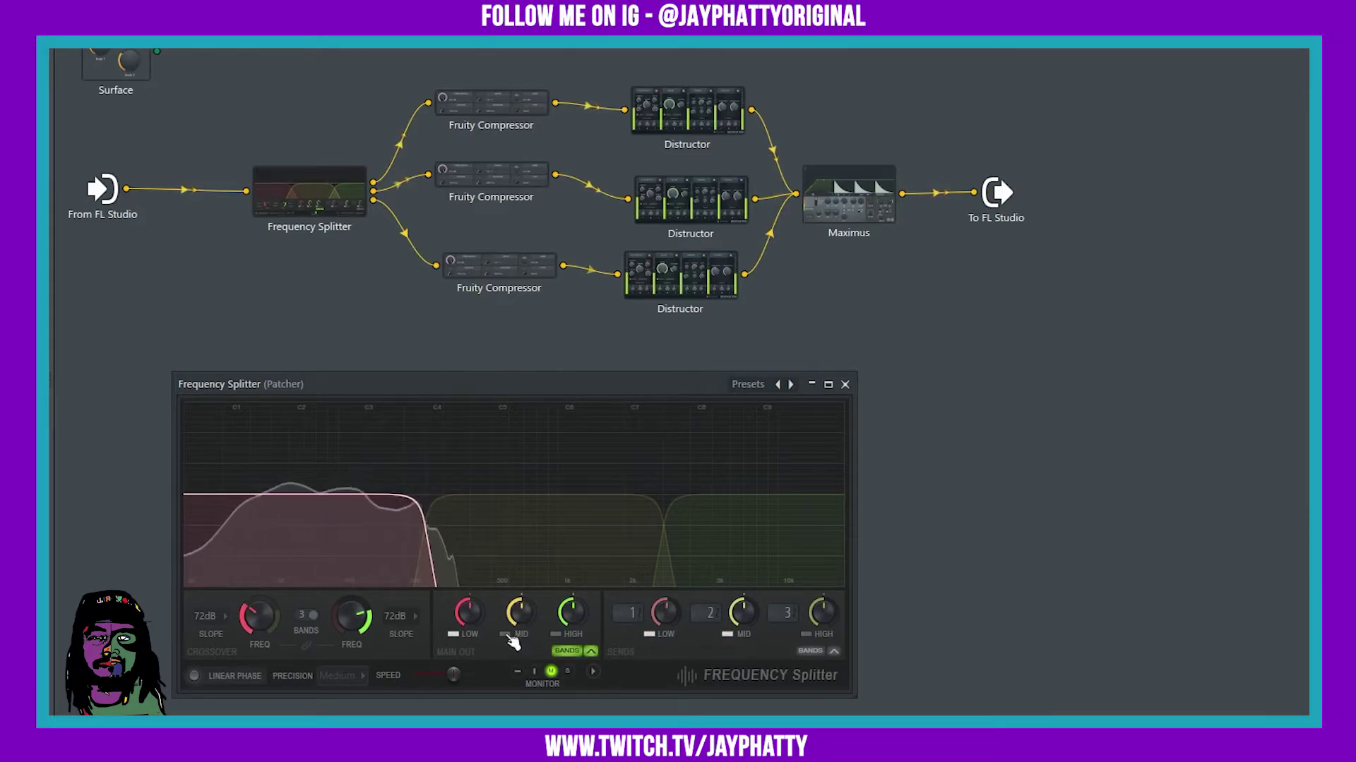
click(504, 634)
drag(352, 617, 352, 604)
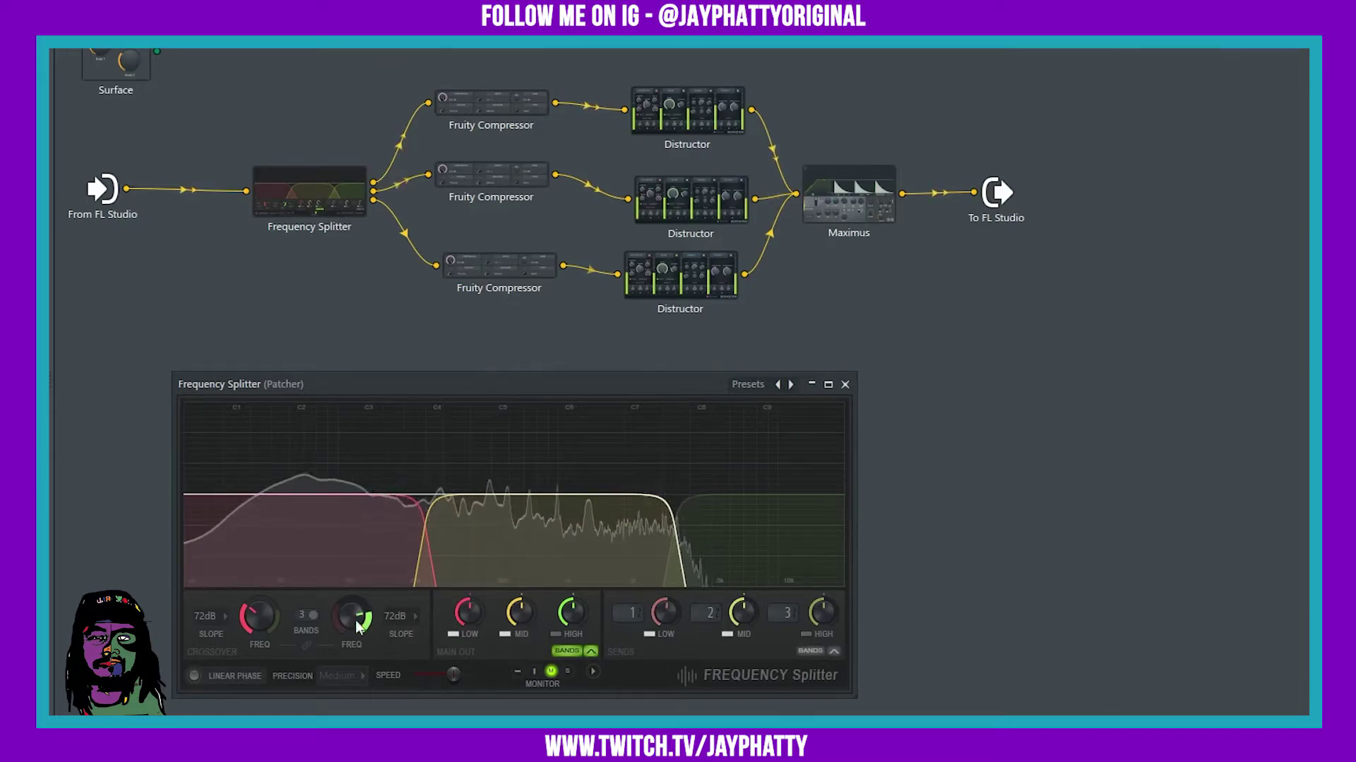
click(452, 634)
click(650, 638)
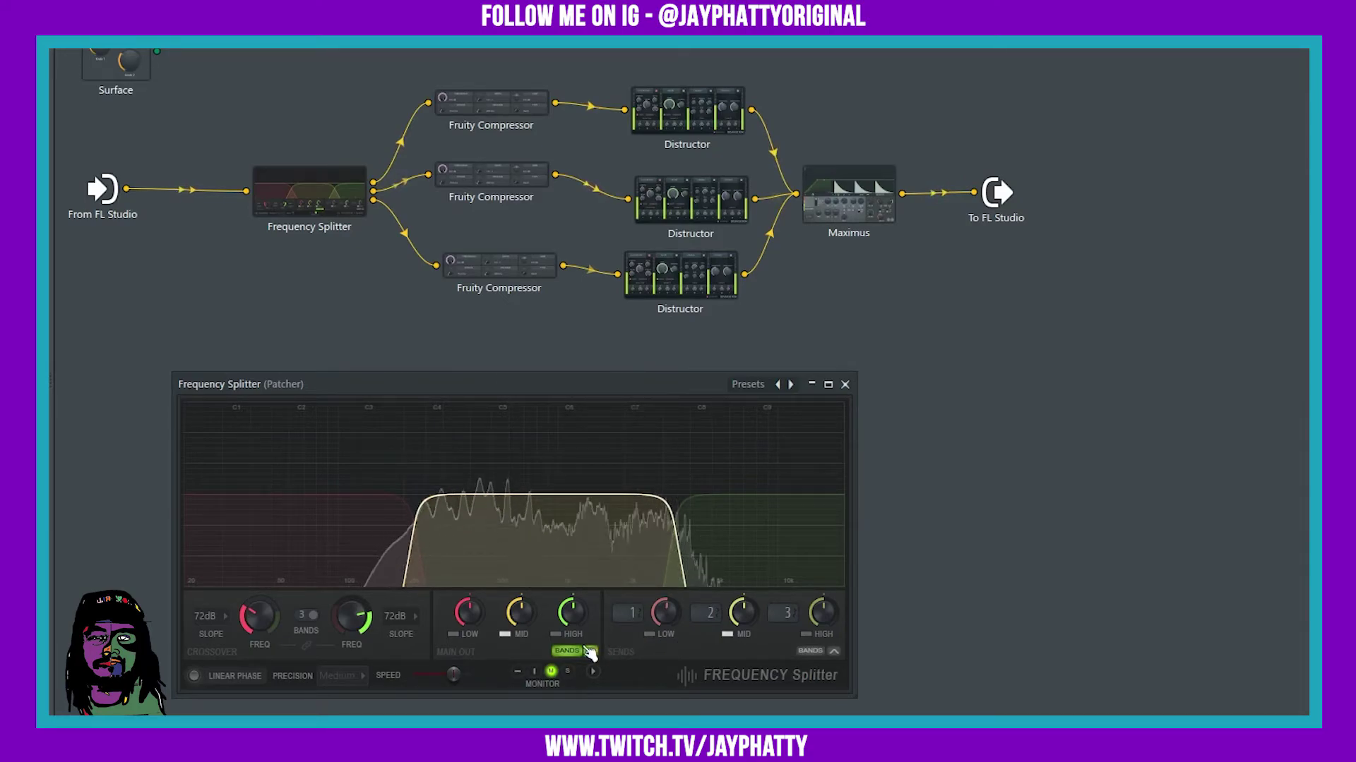
Solo the high band, lower the mid/high crossover slightly, then restore all three bands
click(556, 634)
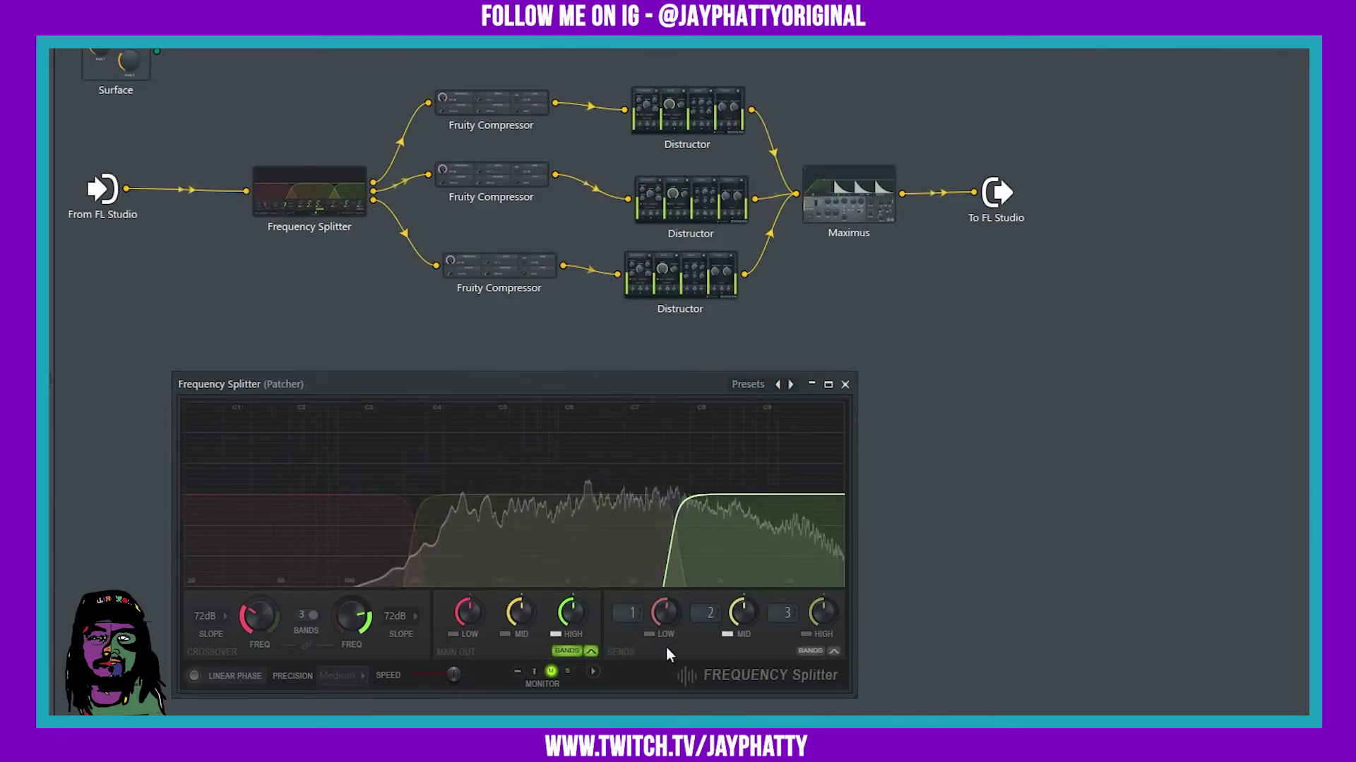
click(728, 634)
click(805, 634)
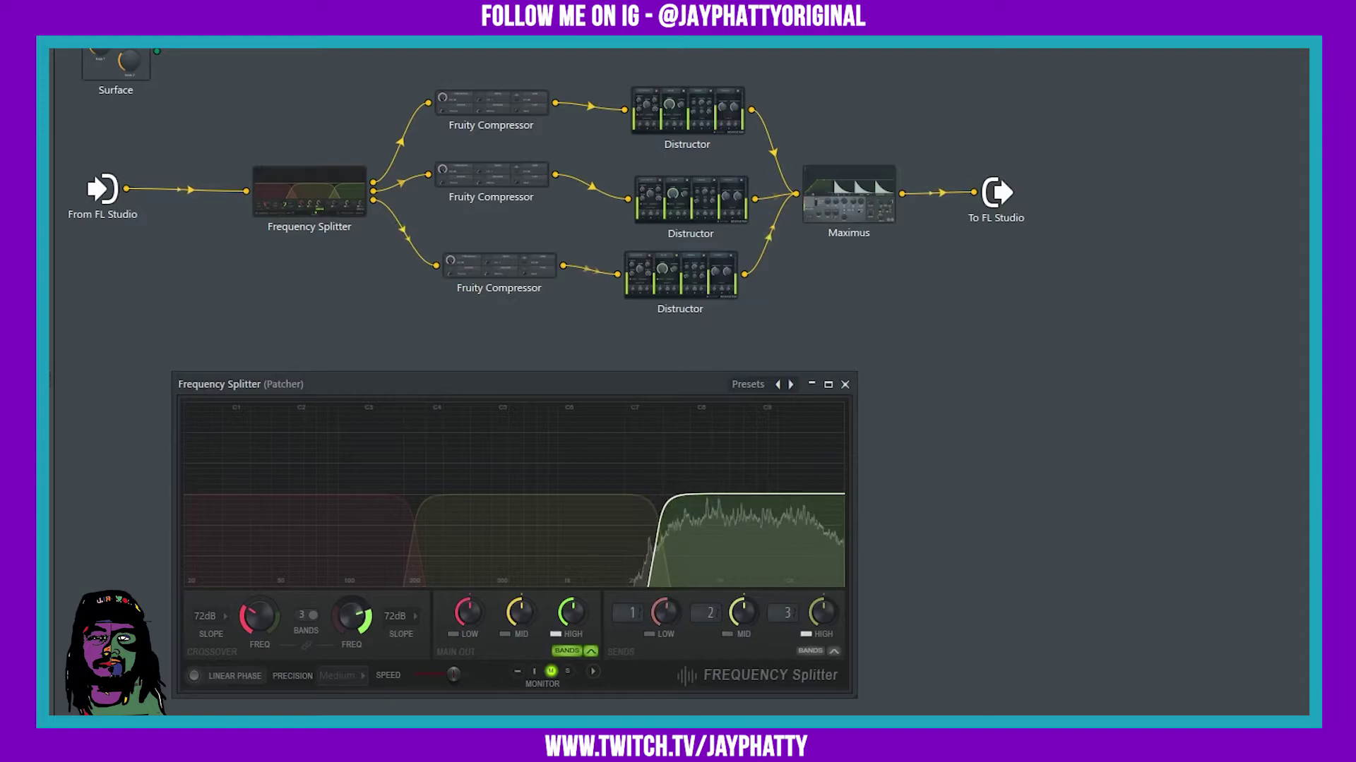
drag(351, 618, 351, 617)
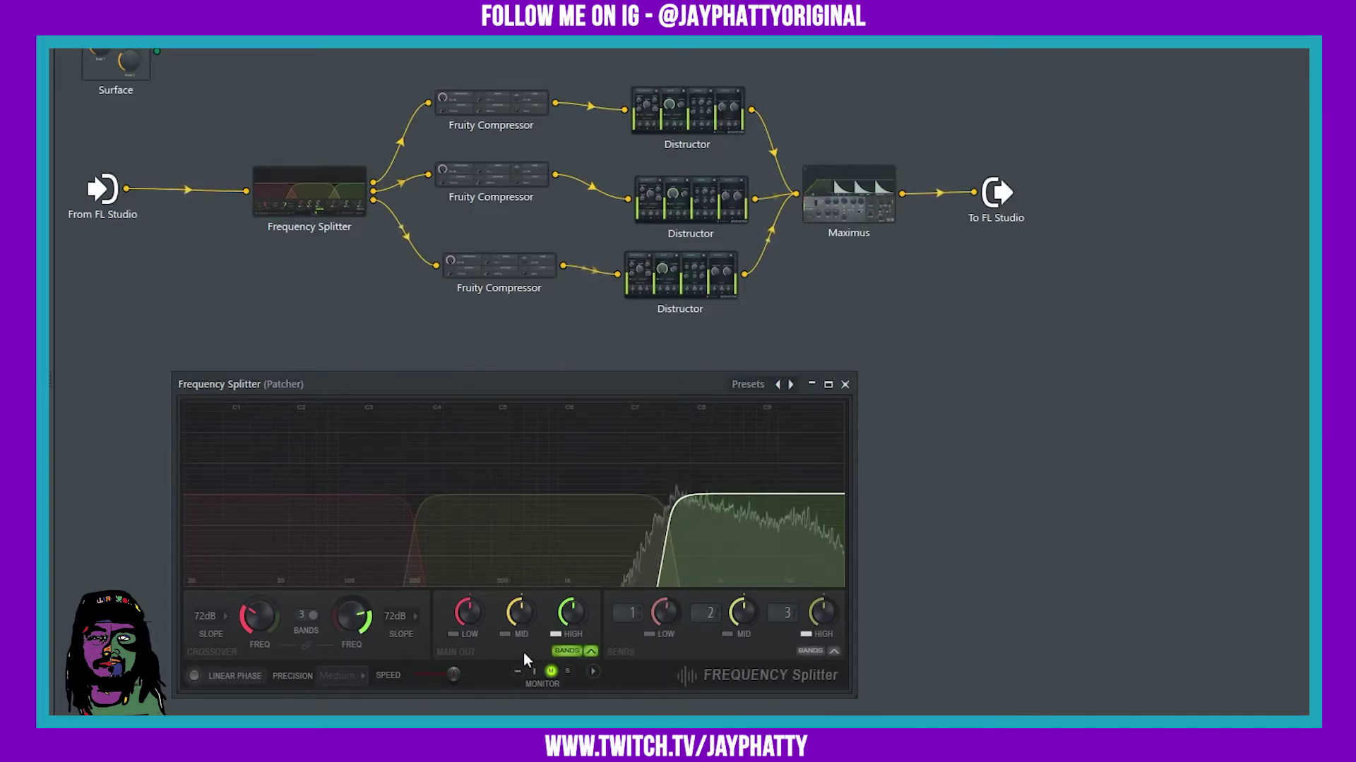
click(728, 635)
click(733, 637)
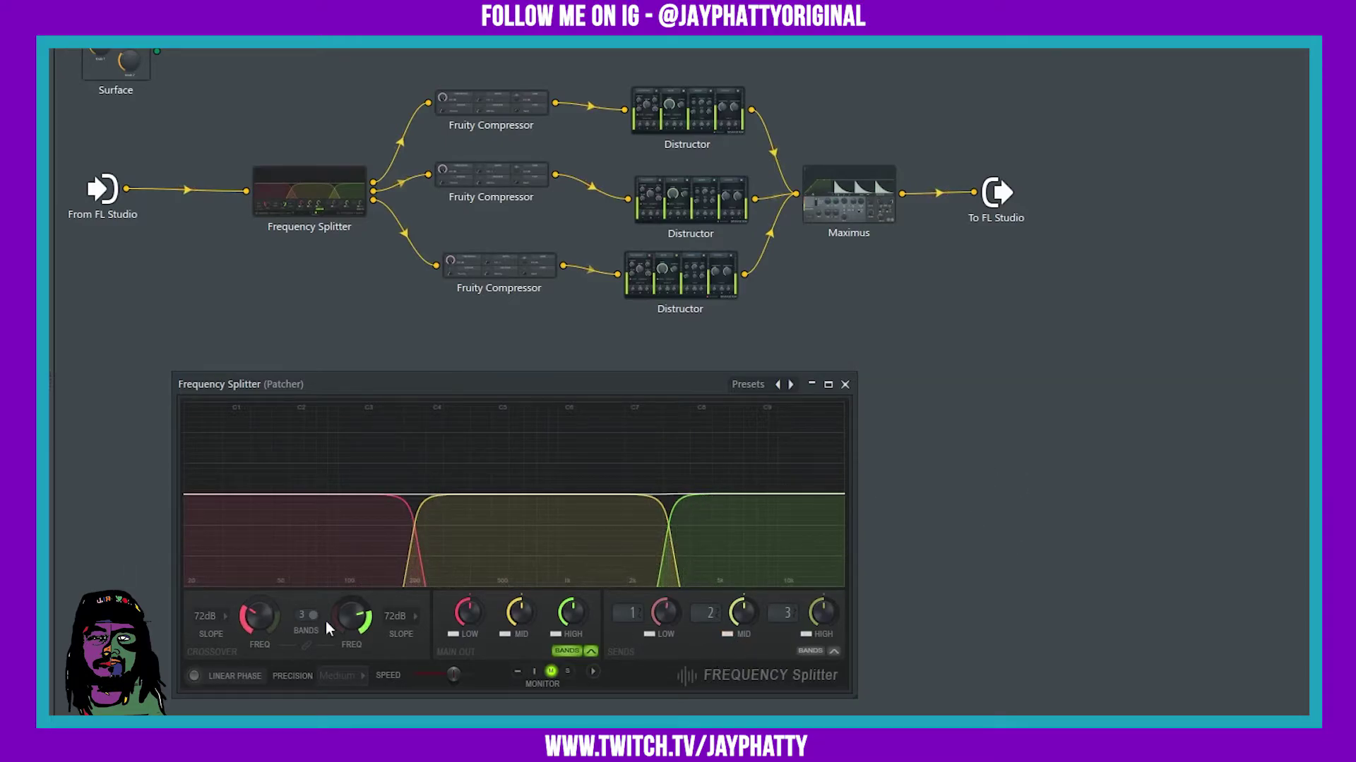
Nudge the high crossover frequency up slightly and start playback
drag(667, 540, 674, 540)
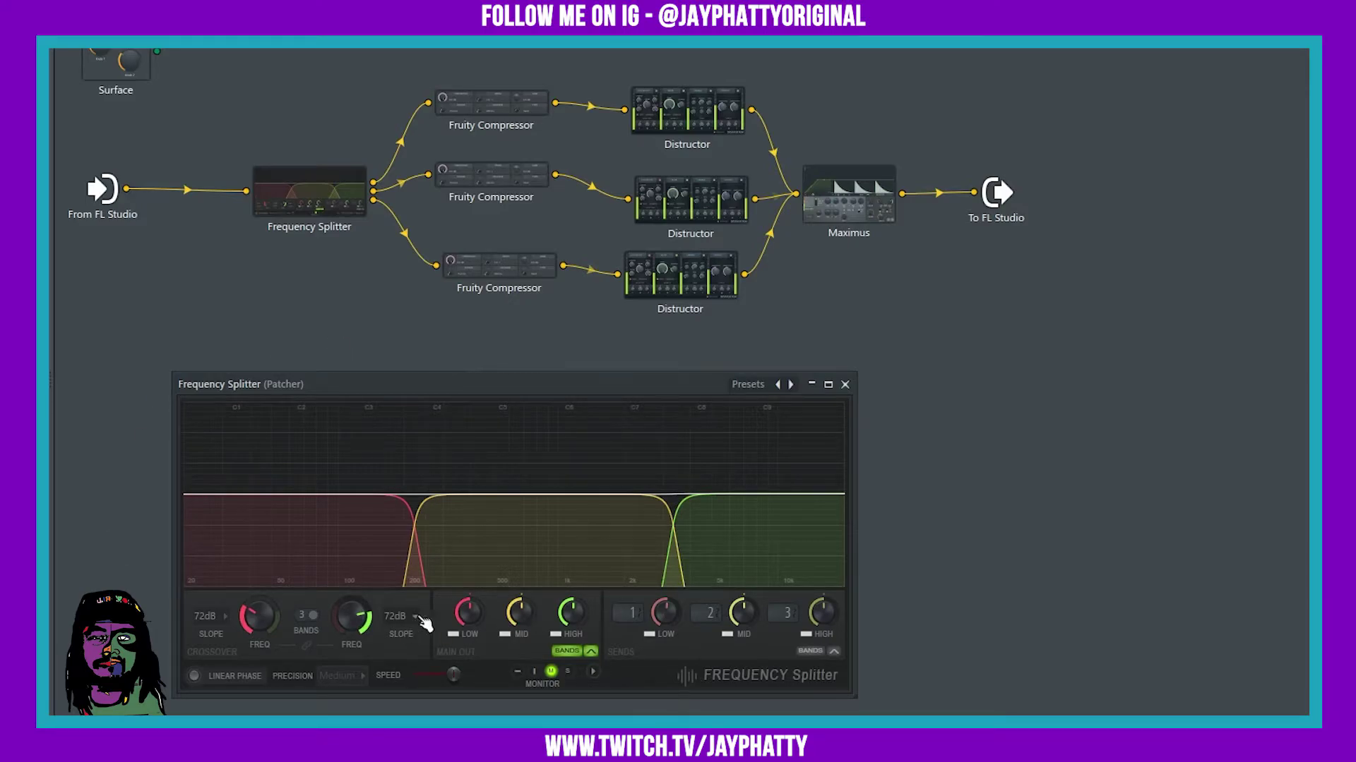
key(space)
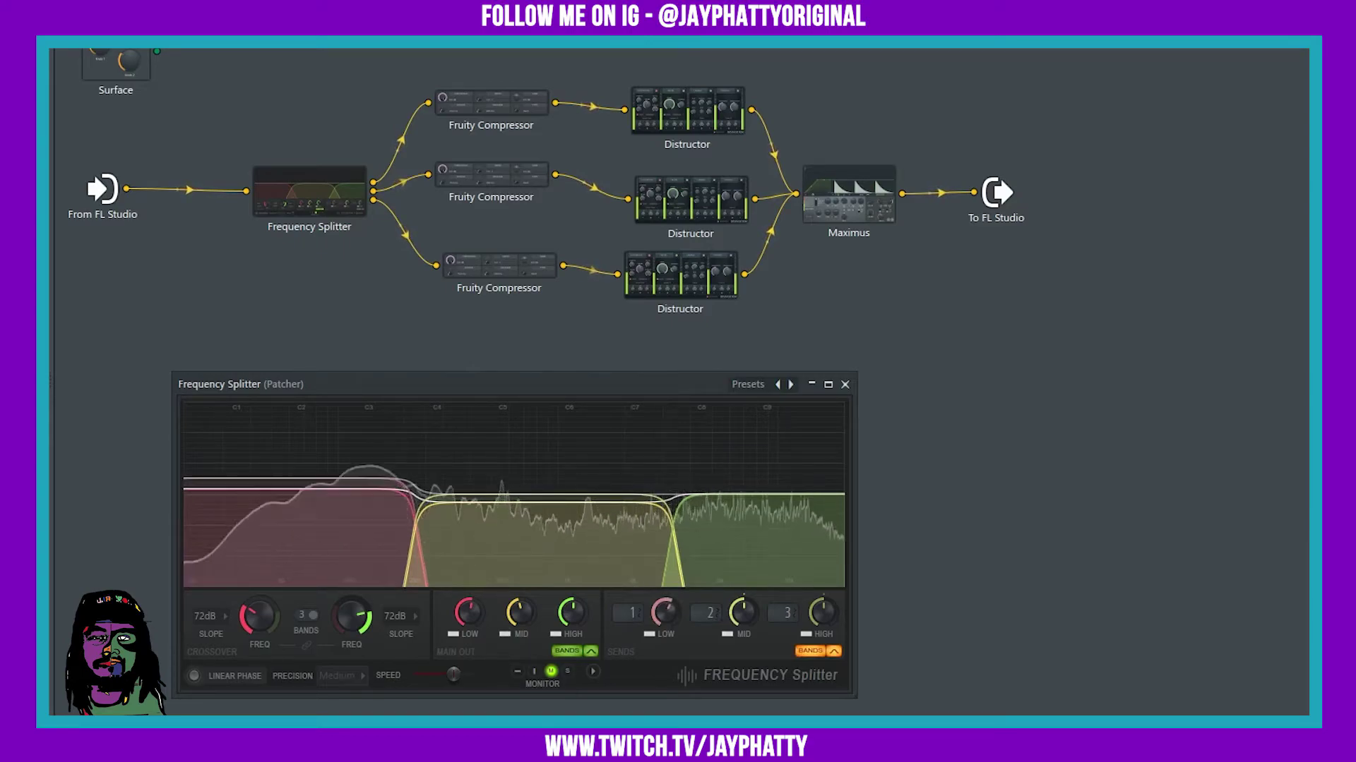
Toggle the BANDS view and turn up the Main Out HIGH band level
click(818, 651)
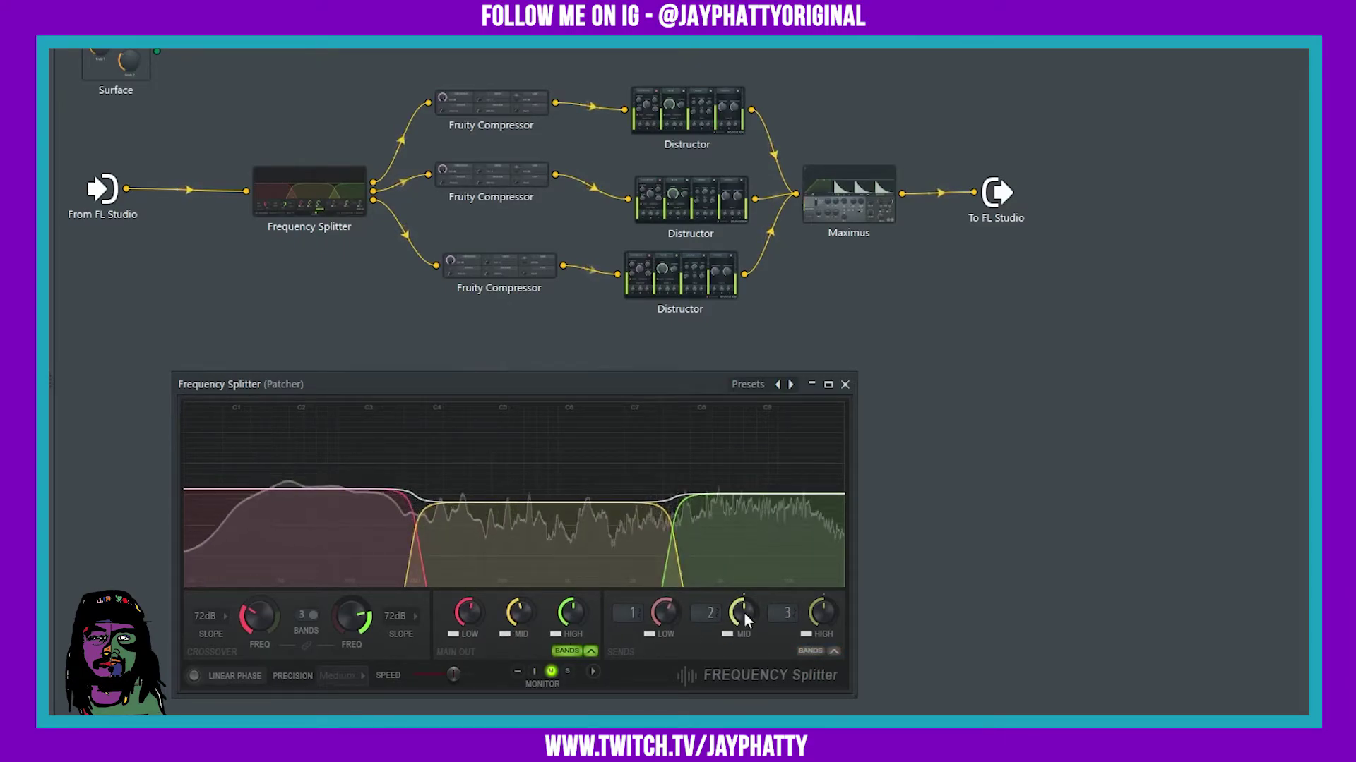
click(815, 651)
click(816, 651)
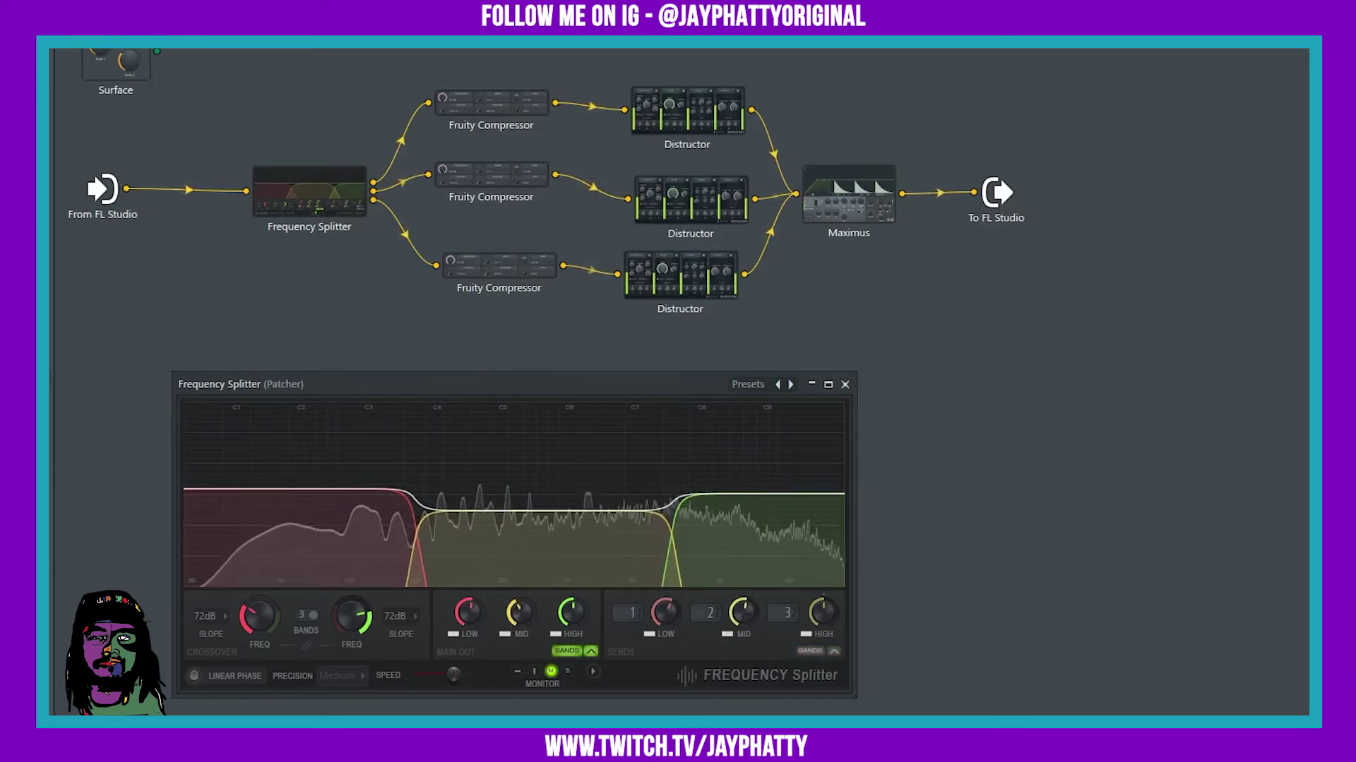
click(815, 651)
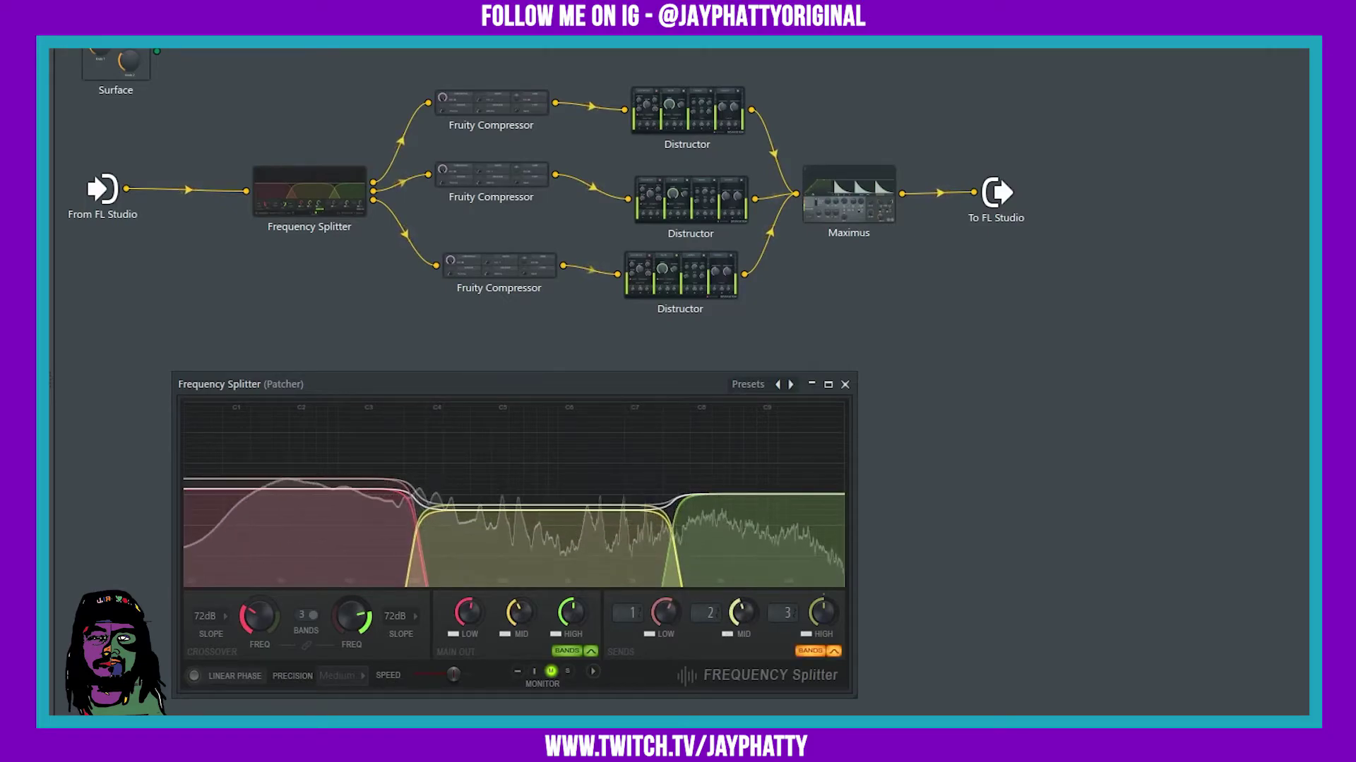
click(815, 651)
drag(574, 611, 574, 593)
click(815, 651)
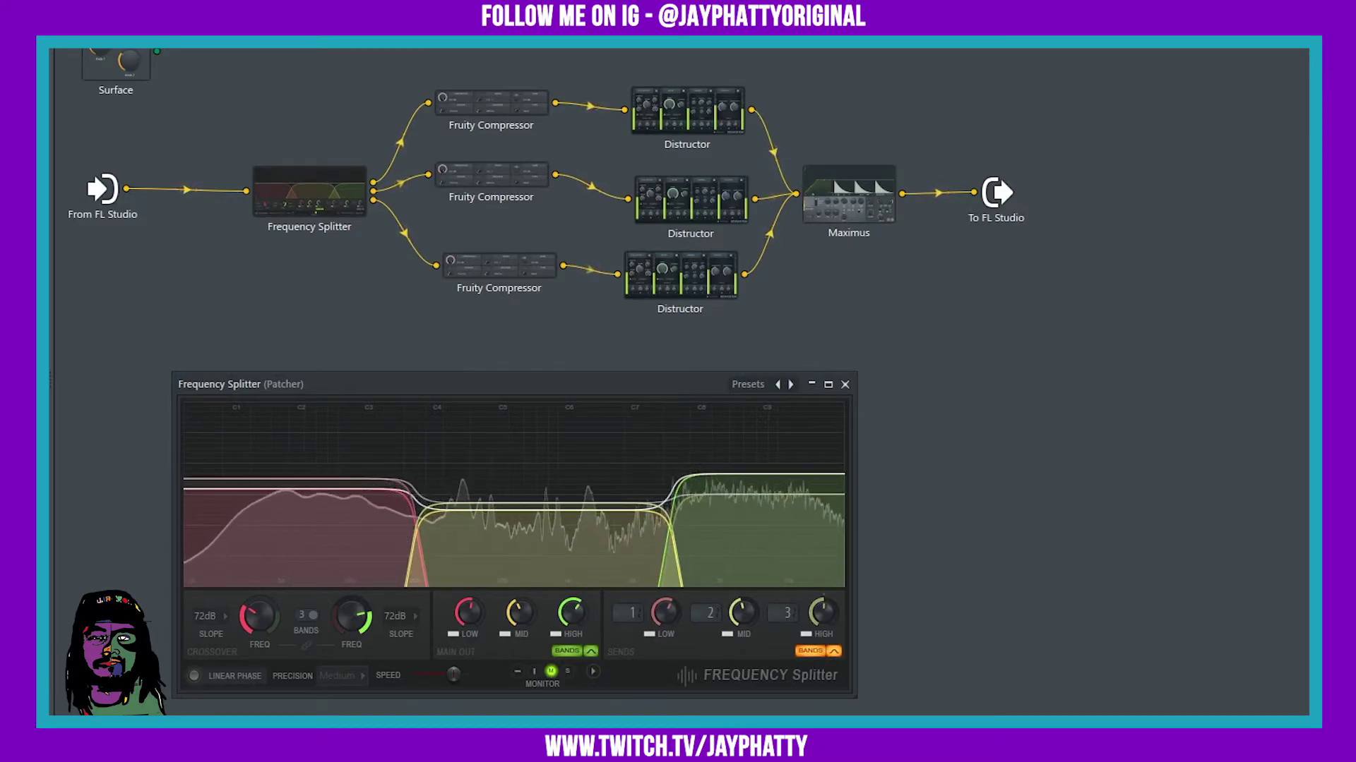
Move the low/mid crossover frequency higher and close the Frequency Splitter window
click(815, 651)
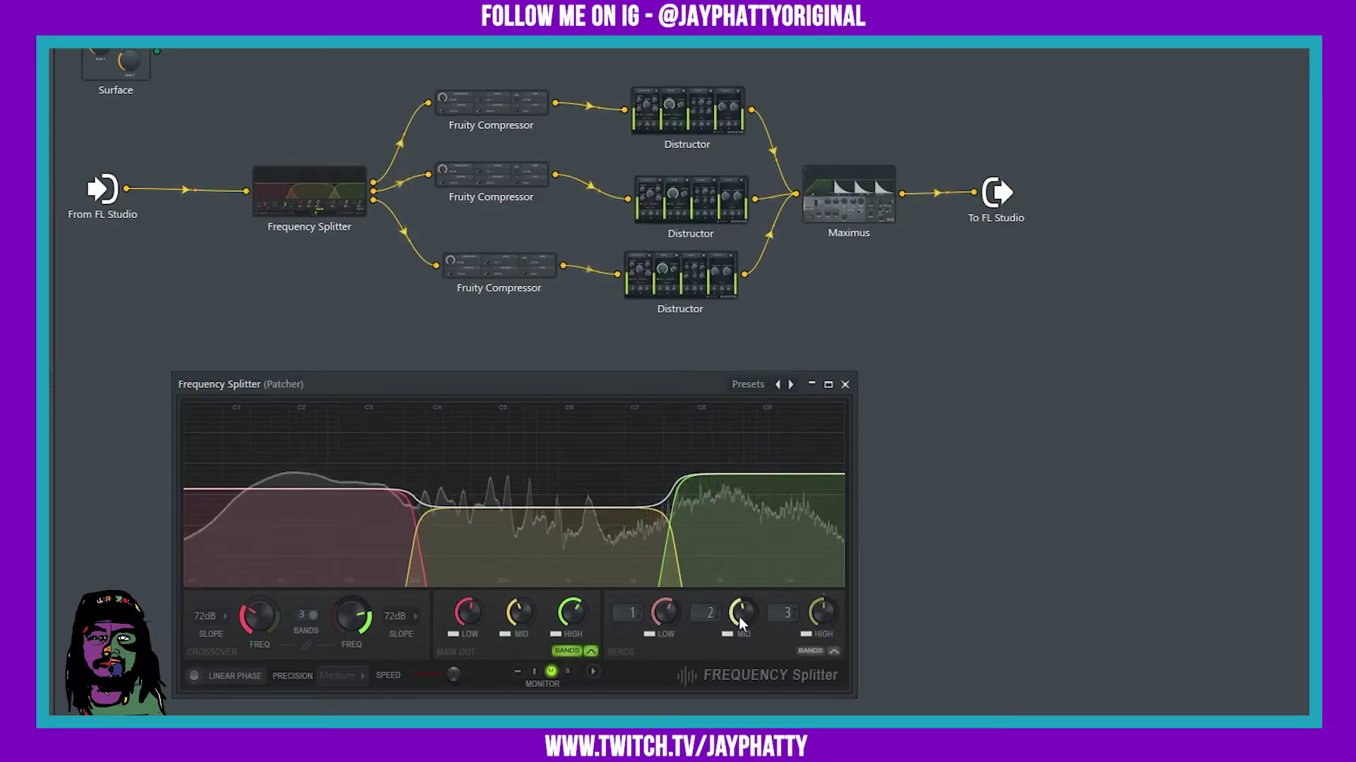
scroll(480, 618, down, 2)
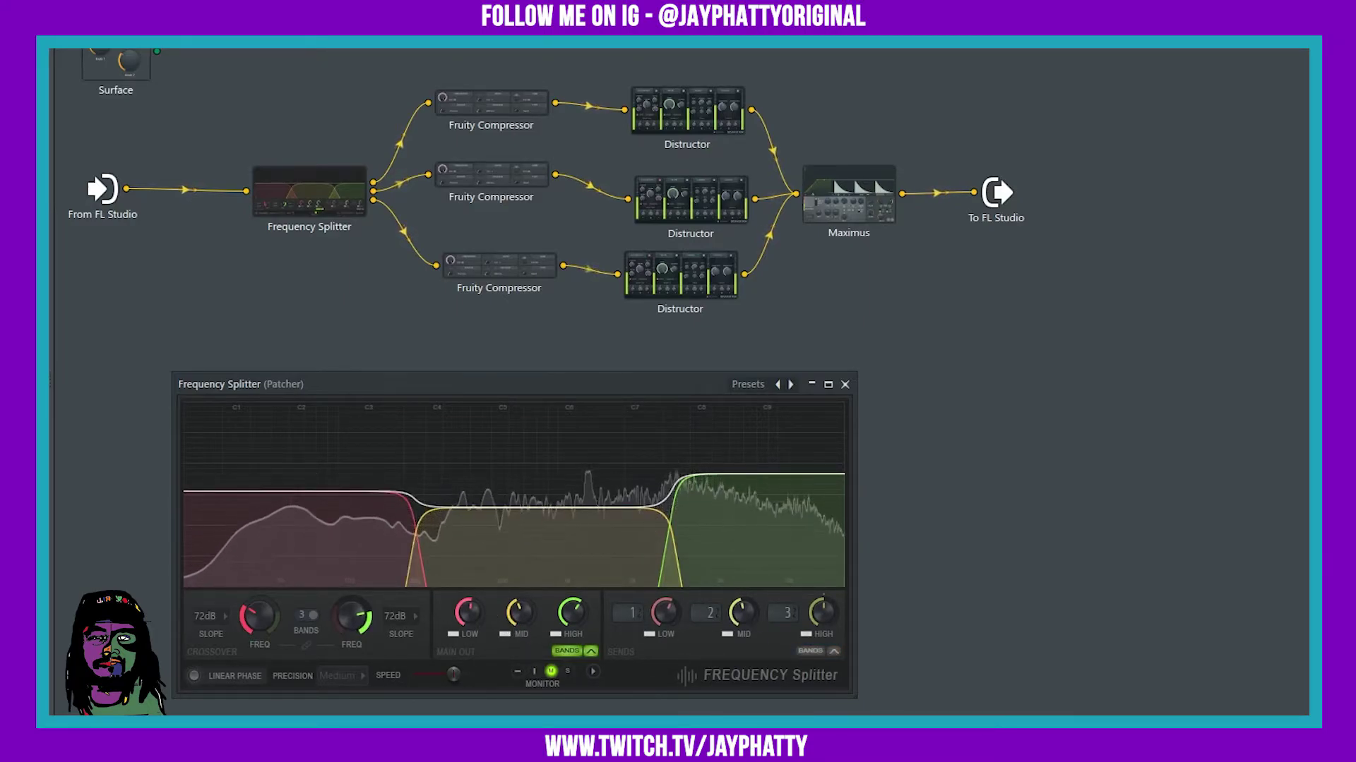
click(816, 651)
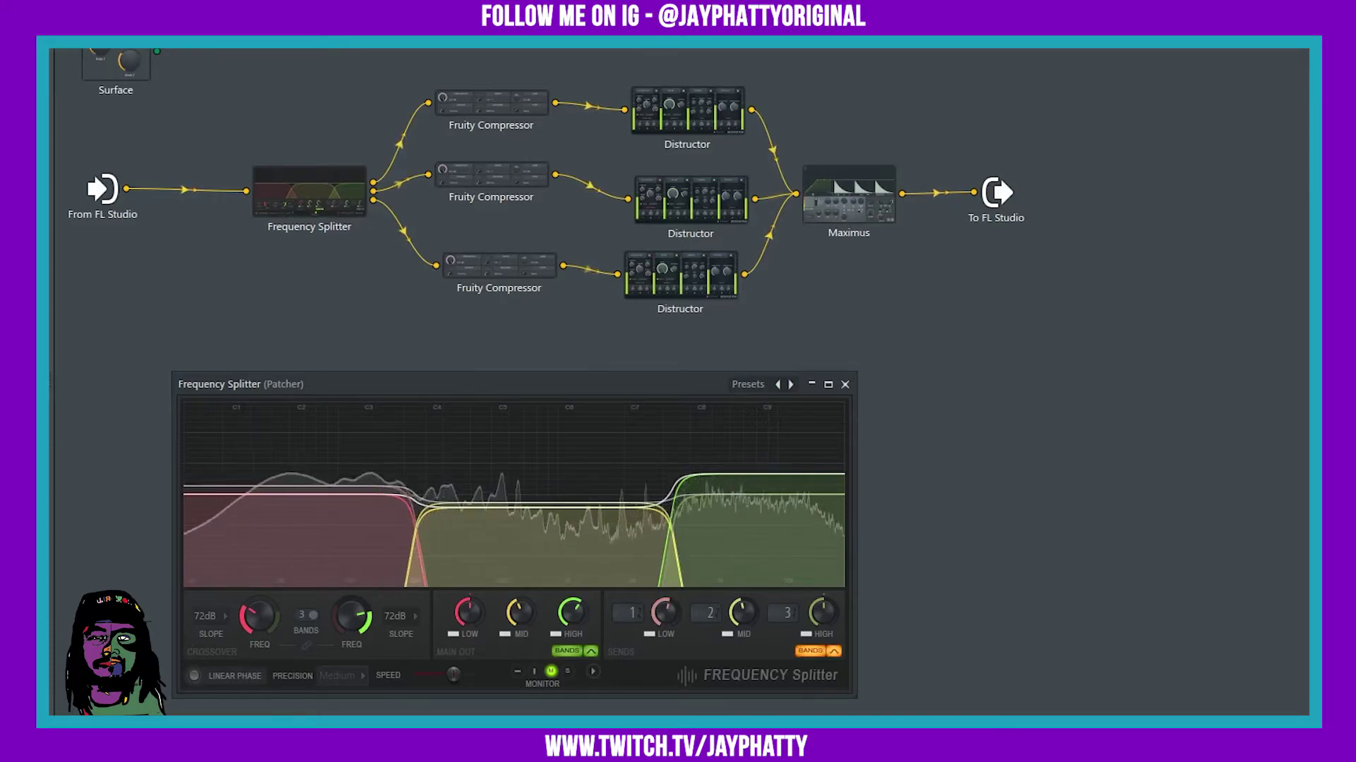
click(815, 651)
drag(258, 617, 258, 609)
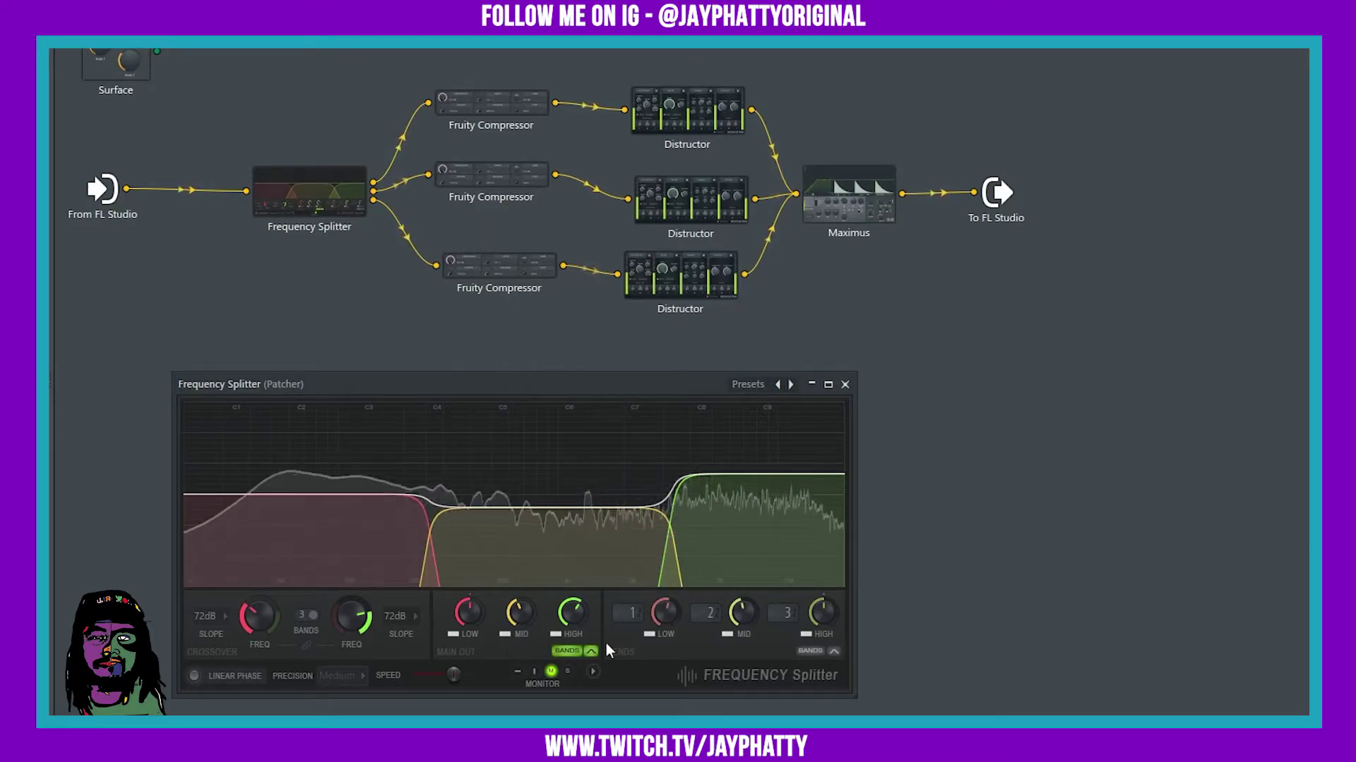
click(844, 384)
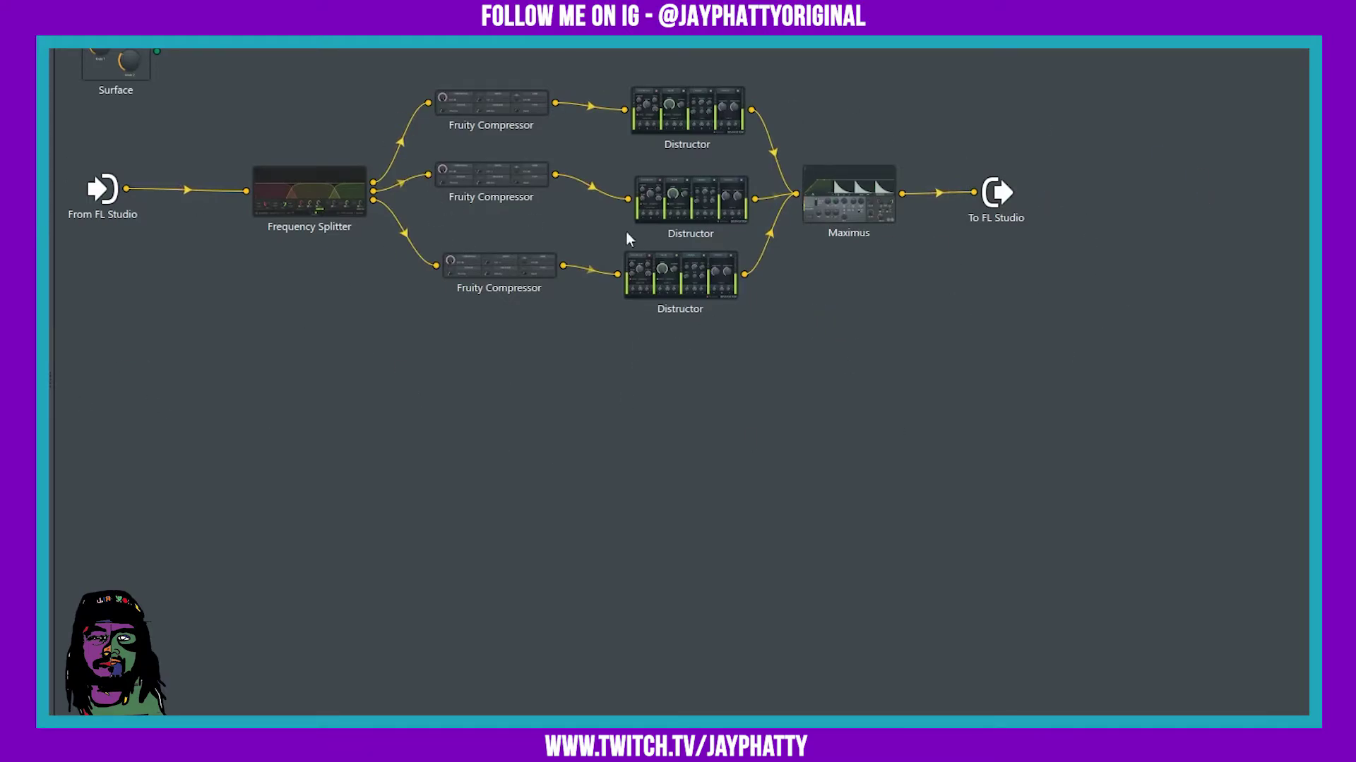
Delete the splitter cables to the middle and bottom compressors, then lower the low/mid crossover slightly
right_click(428, 174)
right_click(437, 267)
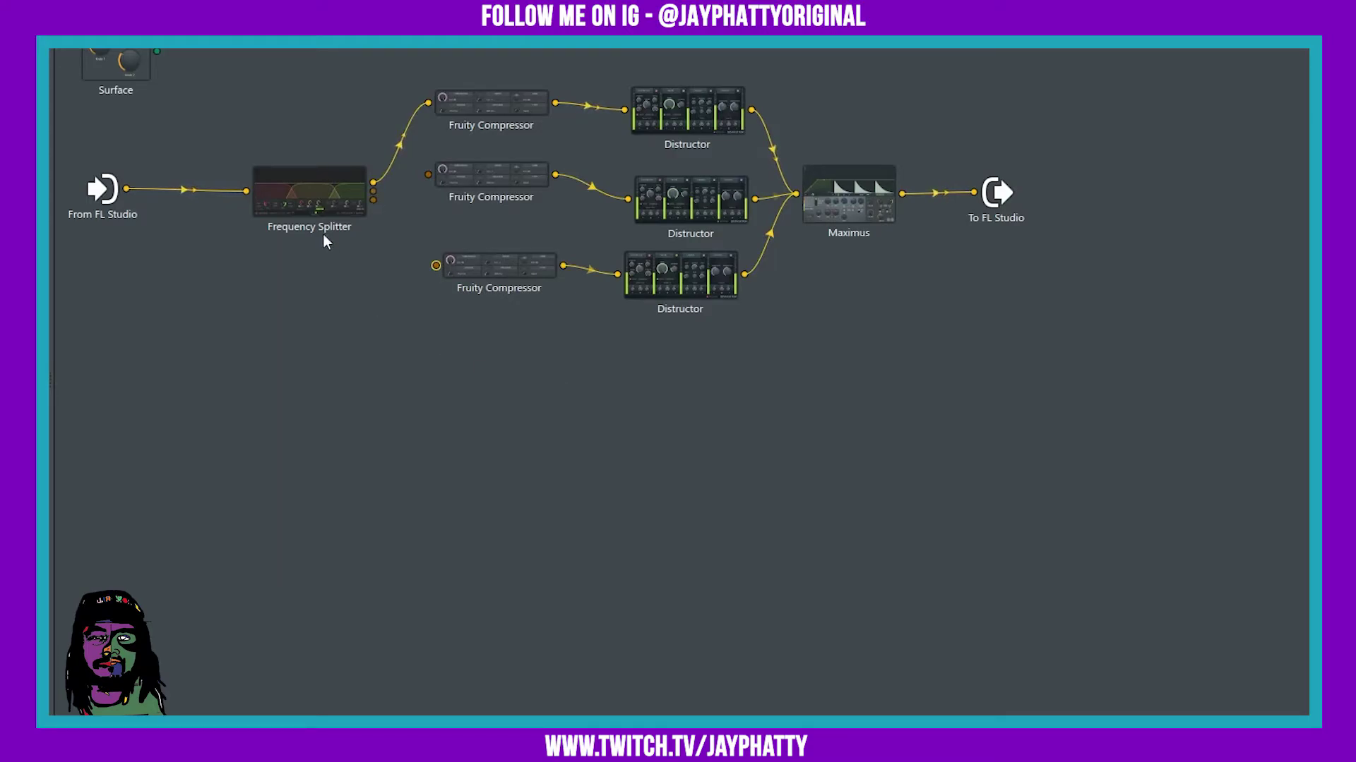
click(296, 214)
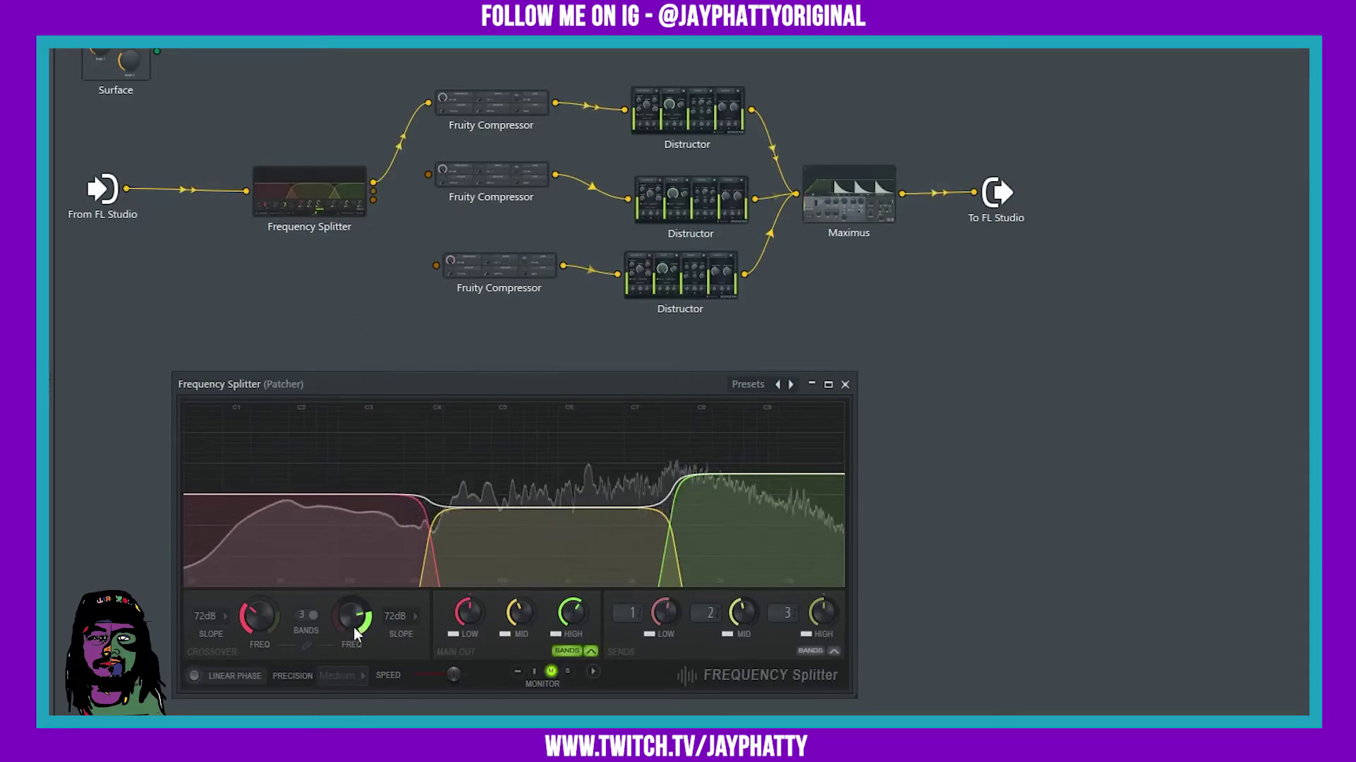
drag(251, 624, 251, 638)
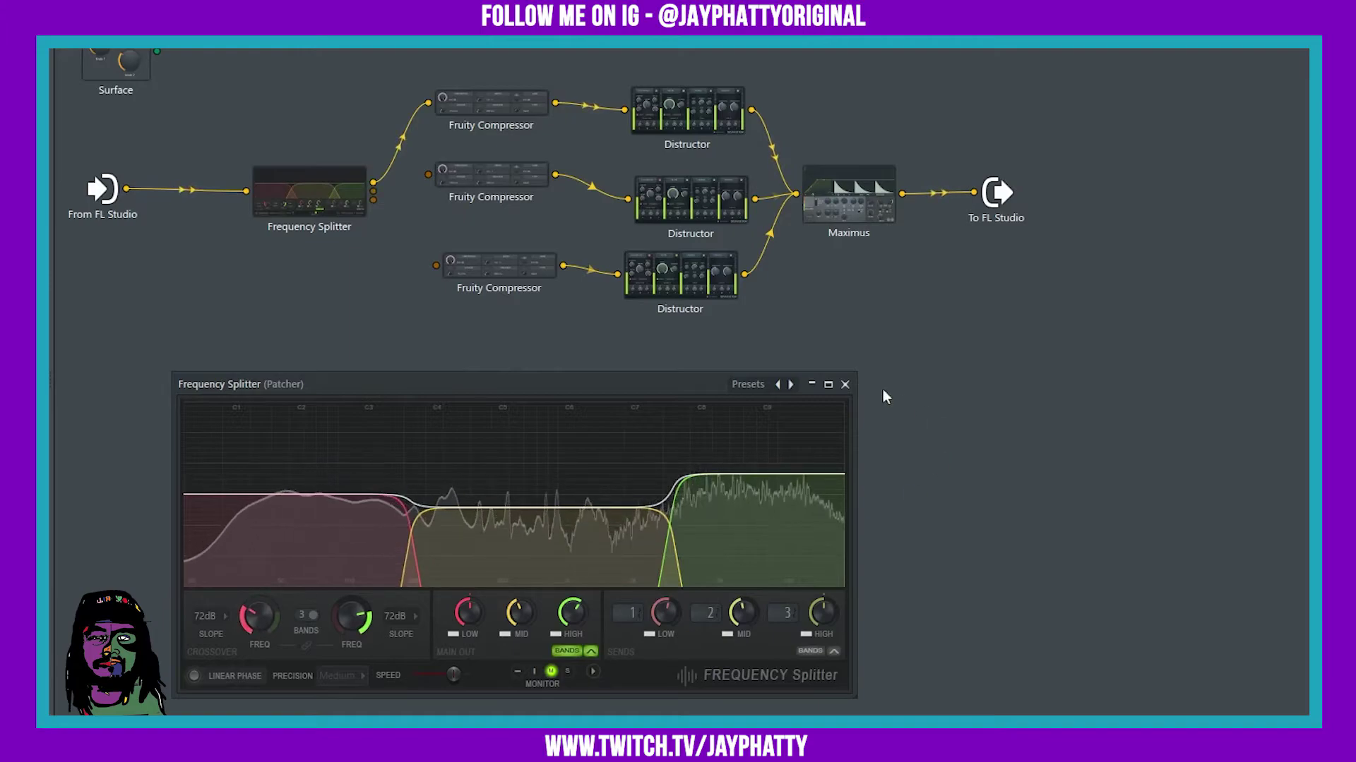
click(844, 384)
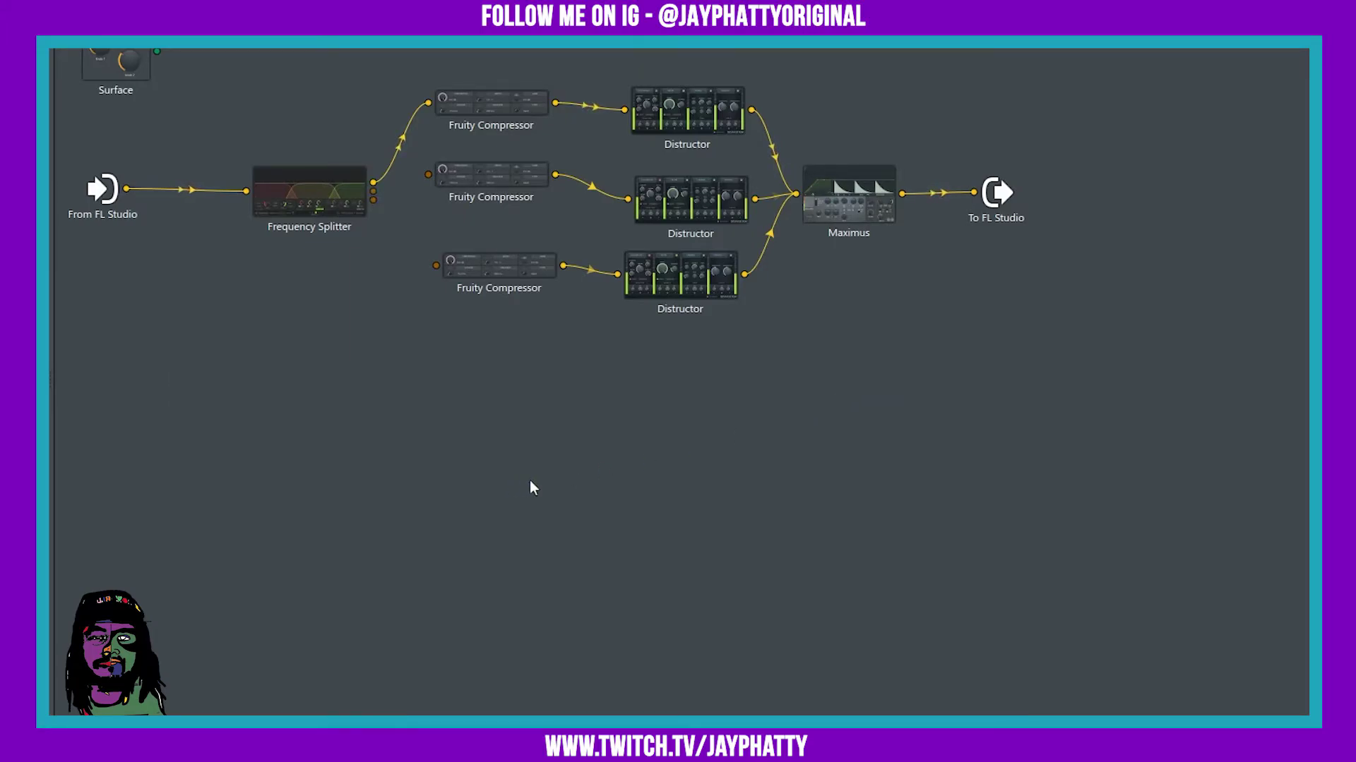
Switch the top Distructor's distortion to Harmor Softsat and raise its PRE AMP slightly
click(645, 102)
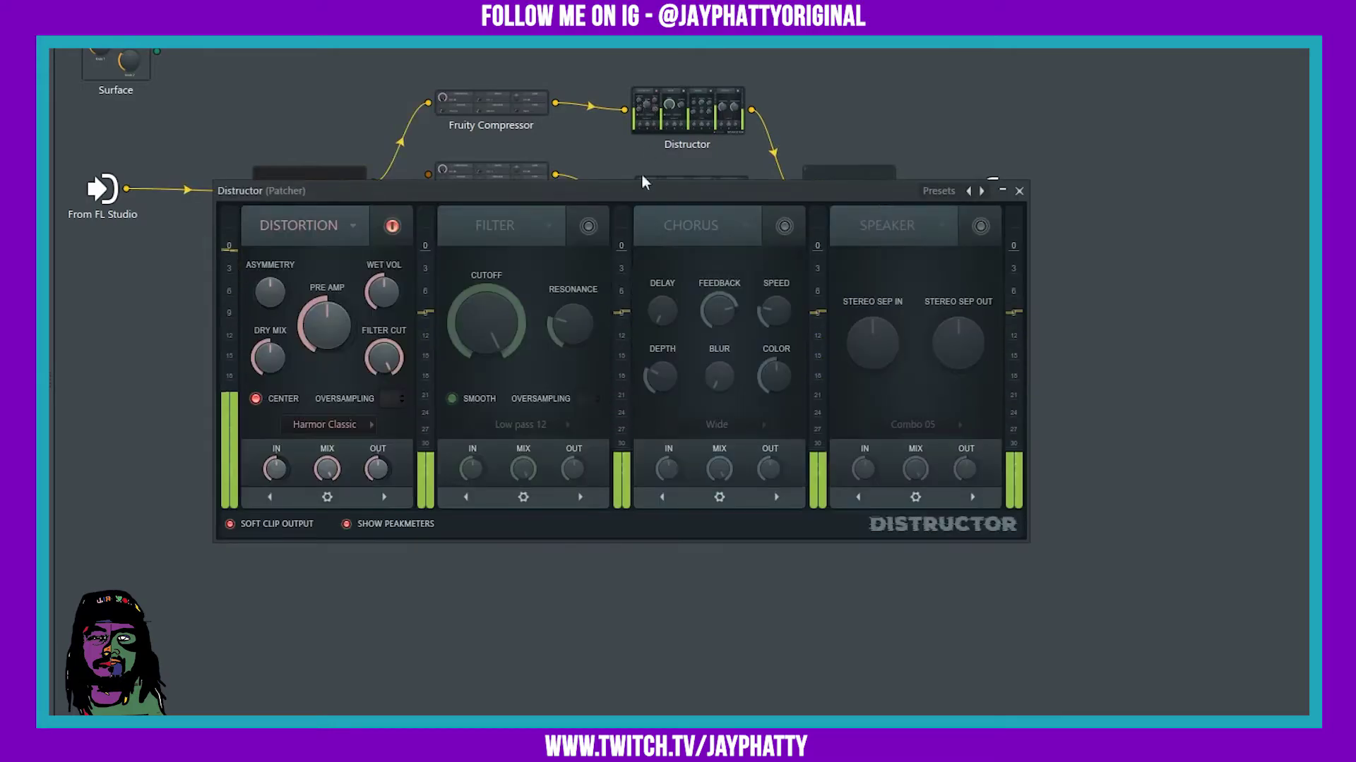
click(371, 425)
click(338, 429)
click(337, 429)
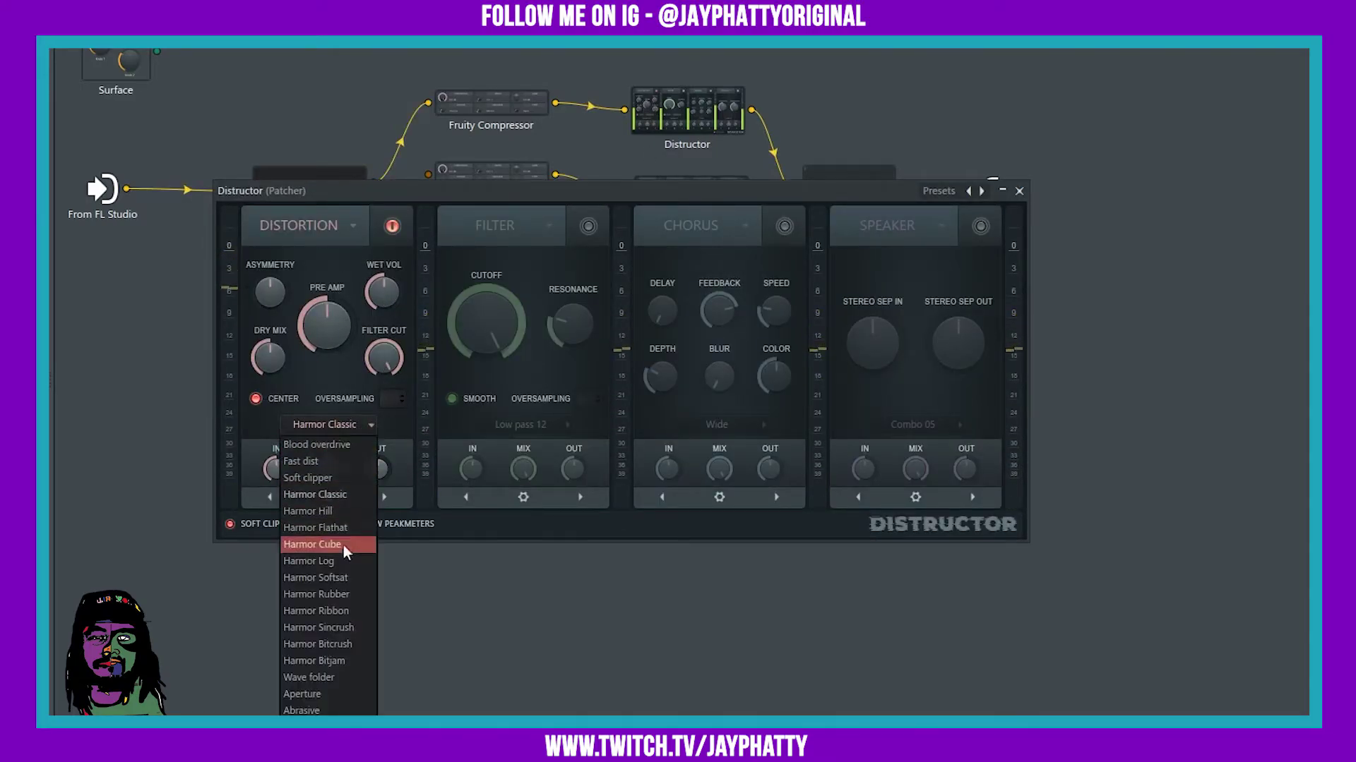
click(325, 579)
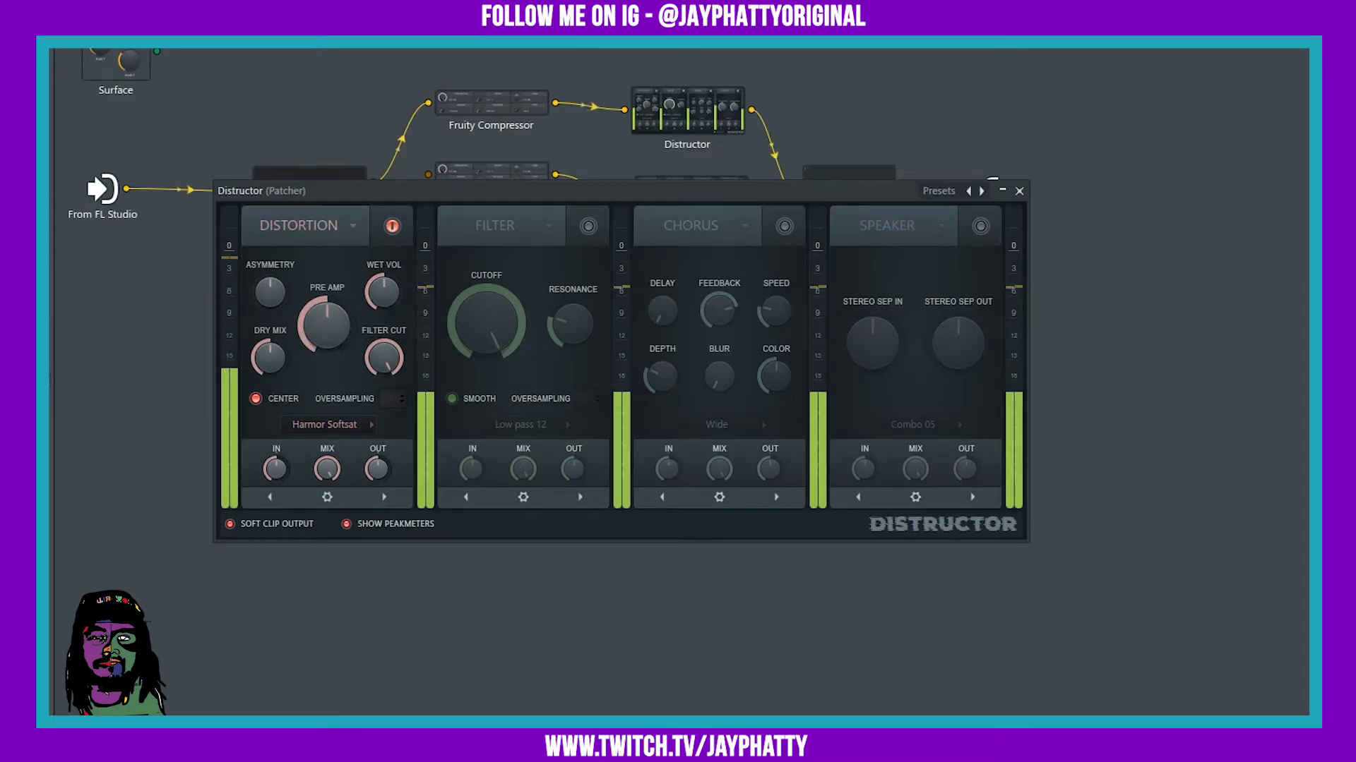
drag(344, 307, 344, 293)
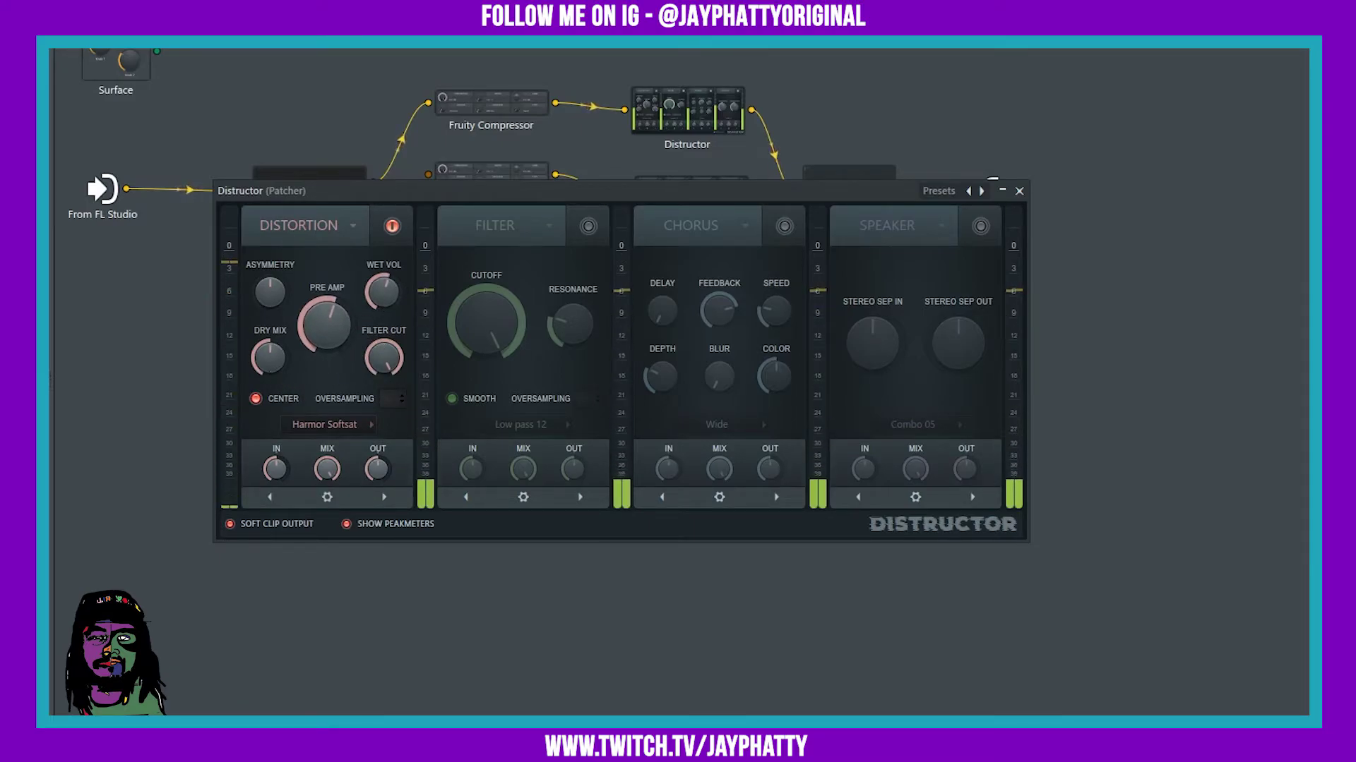
drag(343, 293, 344, 304)
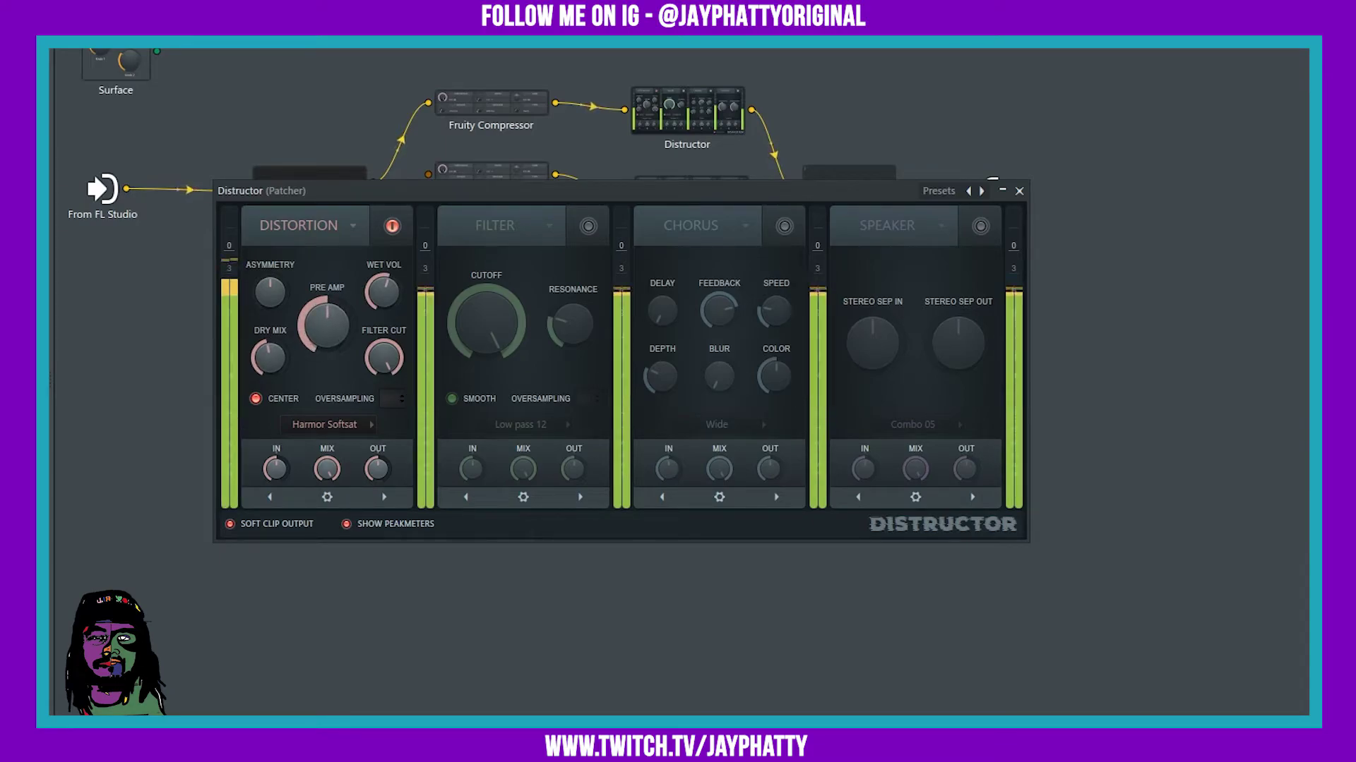
click(1019, 191)
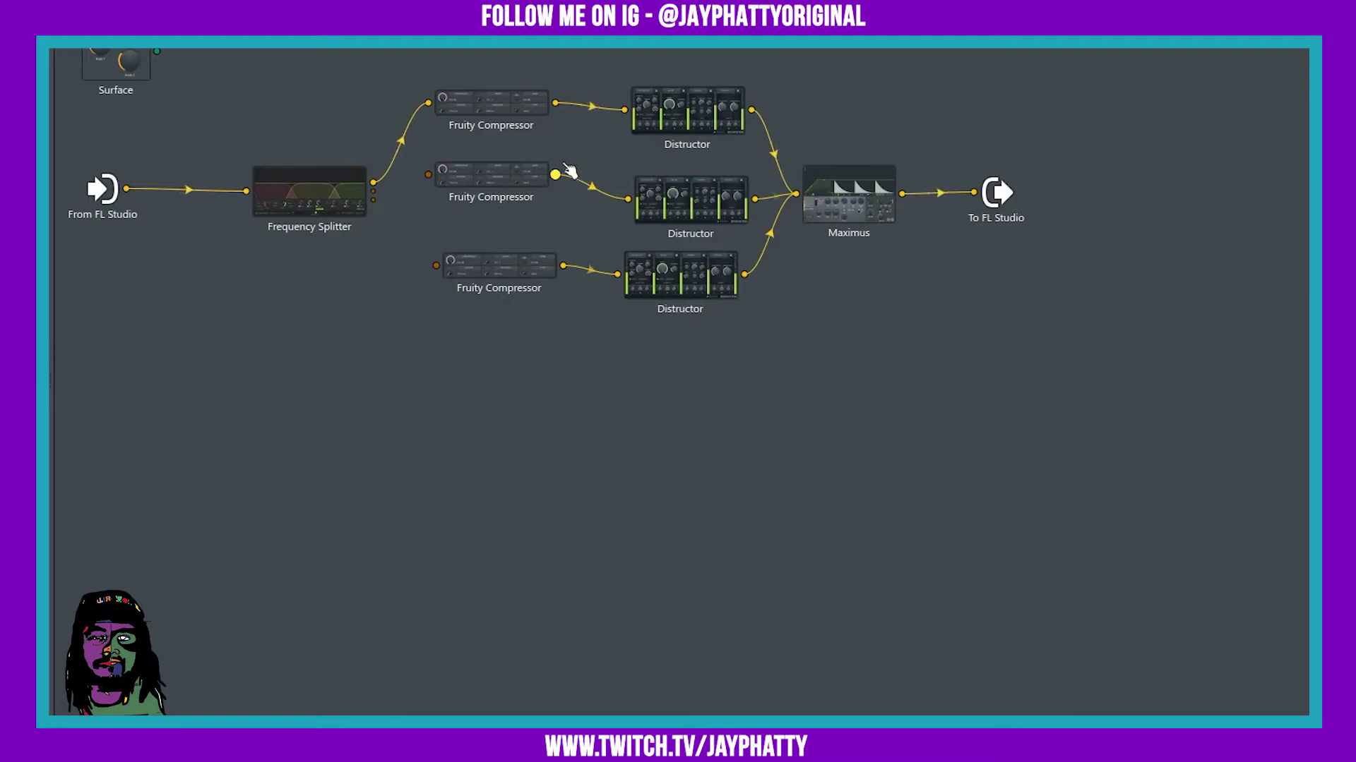
Give the top compressor Medium type, a -16.6 dB threshold and 3.2 dB gain
click(489, 111)
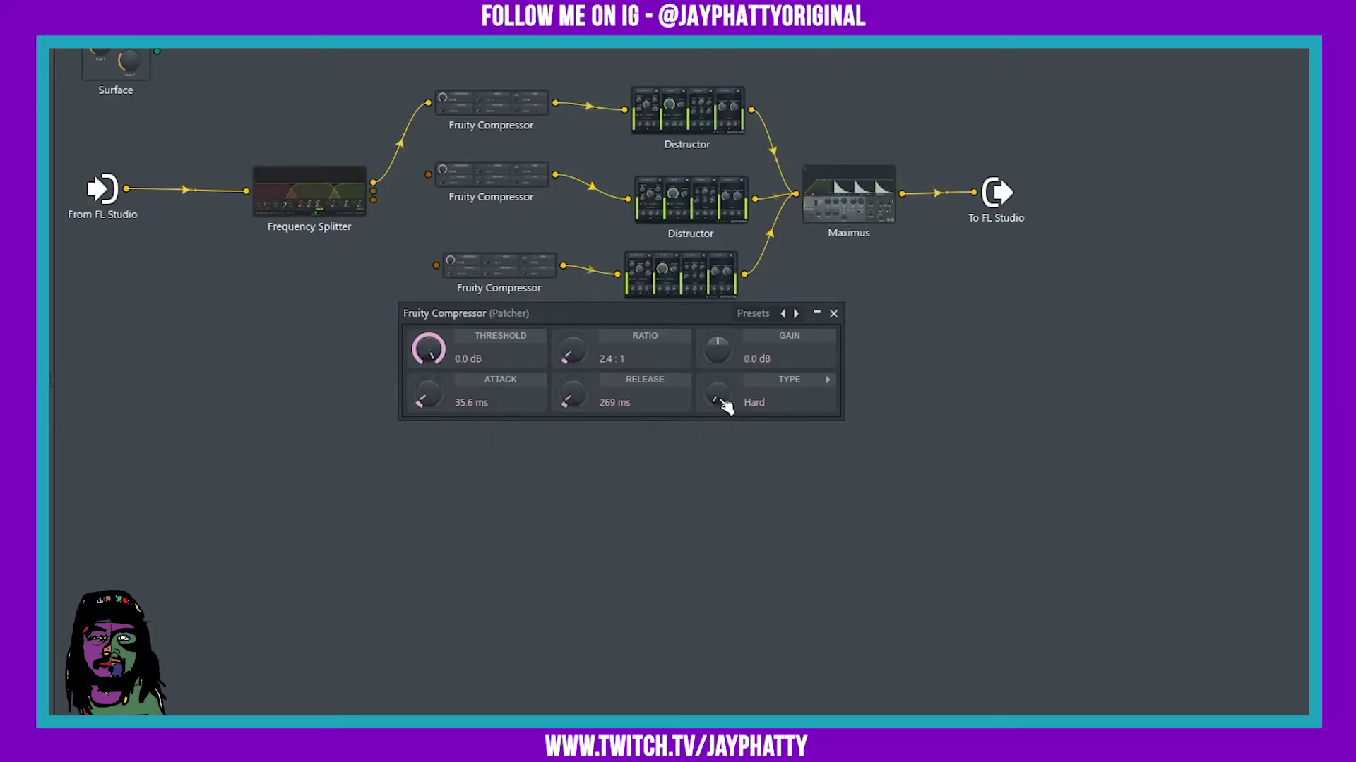
drag(717, 397, 717, 416)
drag(429, 349, 428, 376)
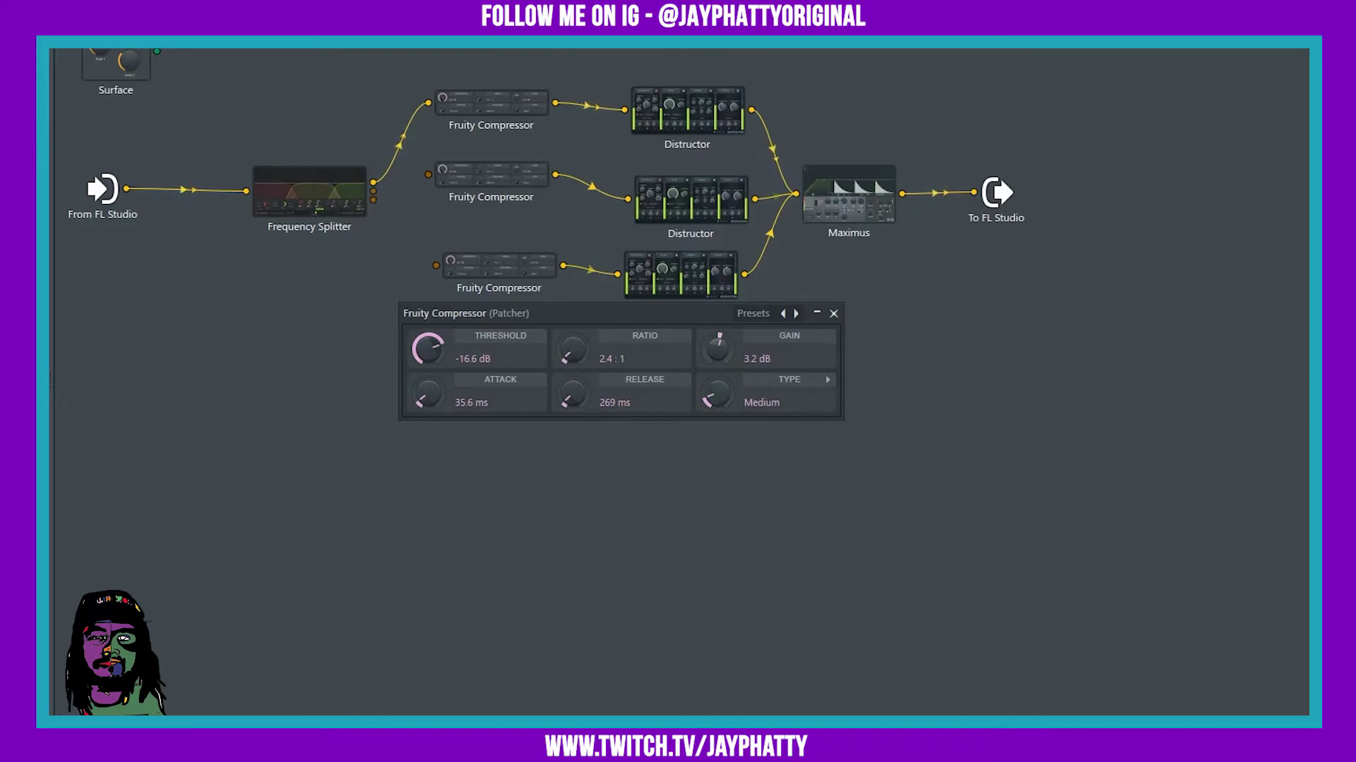
click(834, 314)
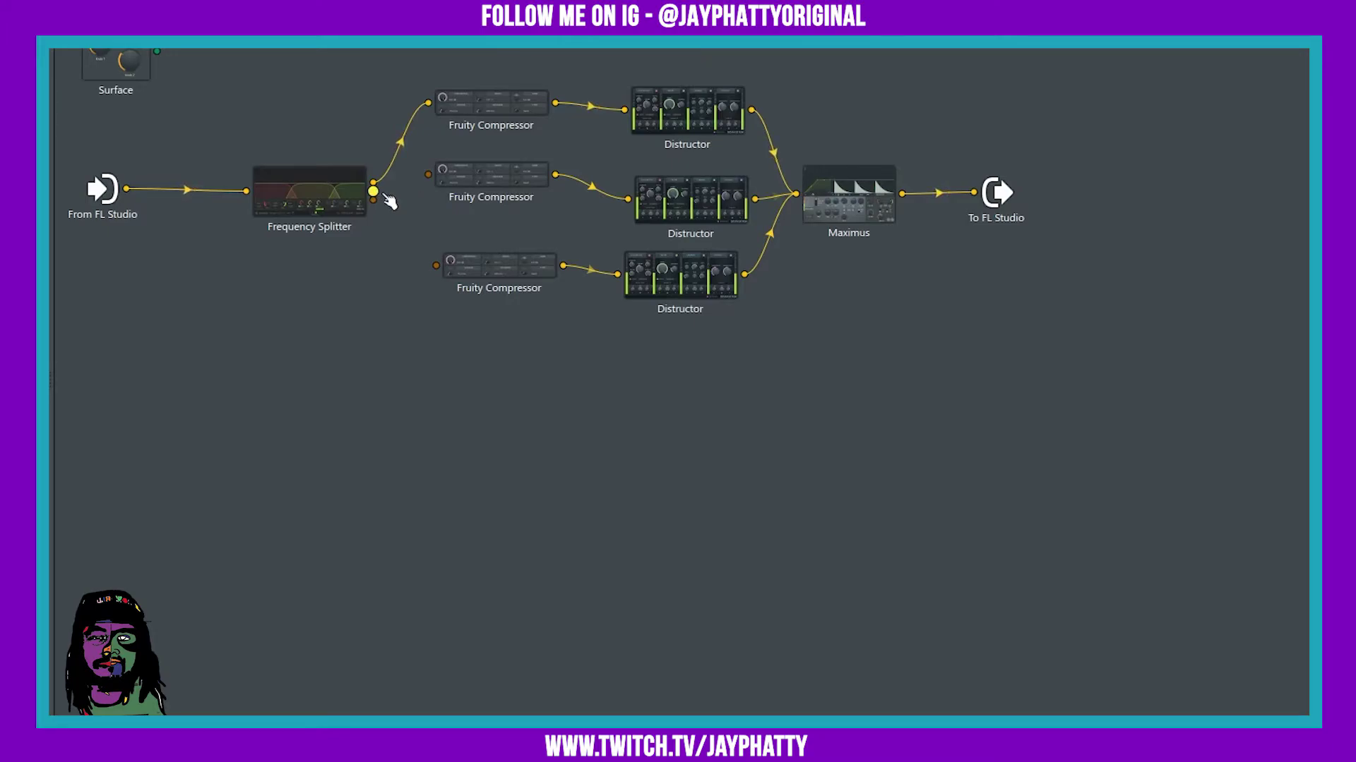
Rewire the splitter to the middle compressor, then set 4.2:1 ratio, lower threshold, about 2.9 dB gain
drag(381, 194, 427, 175)
click(473, 182)
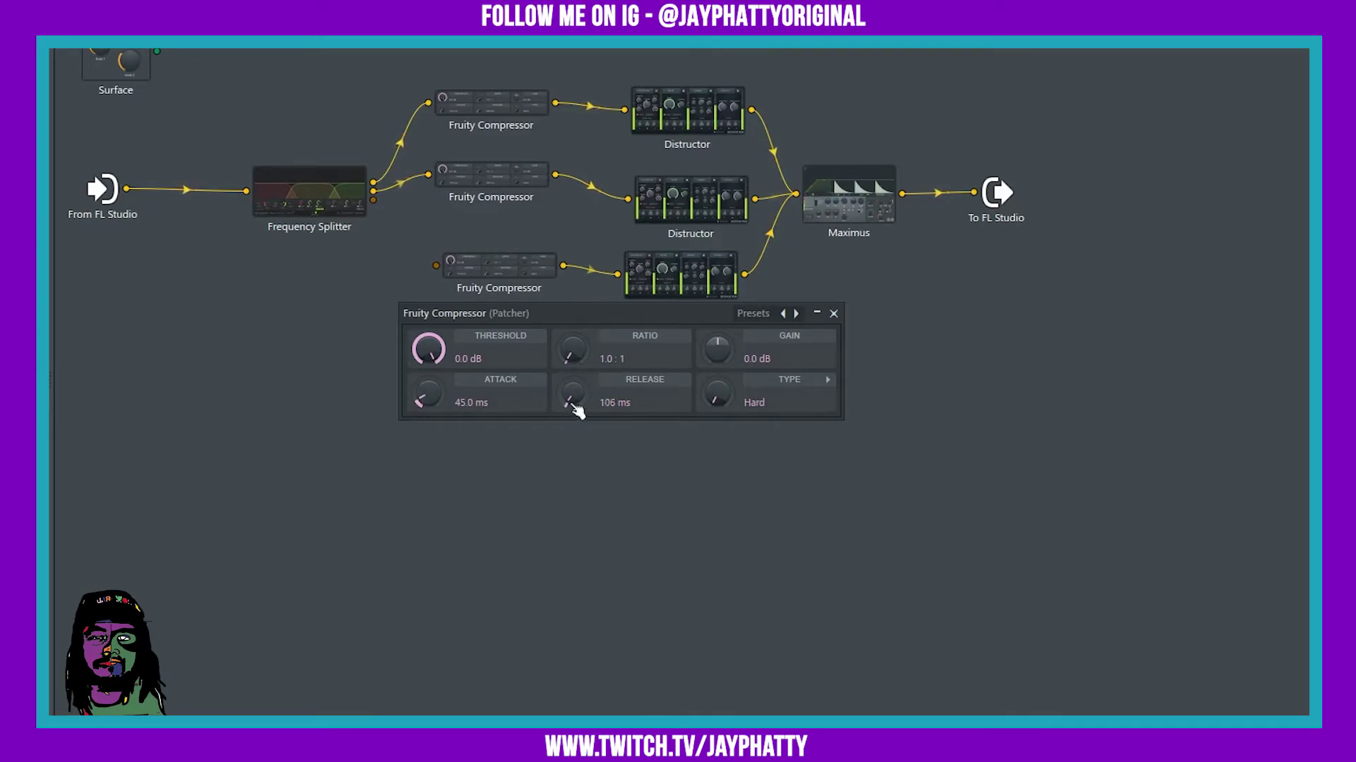
drag(572, 350, 572, 340)
drag(573, 350, 573, 350)
drag(429, 348, 428, 360)
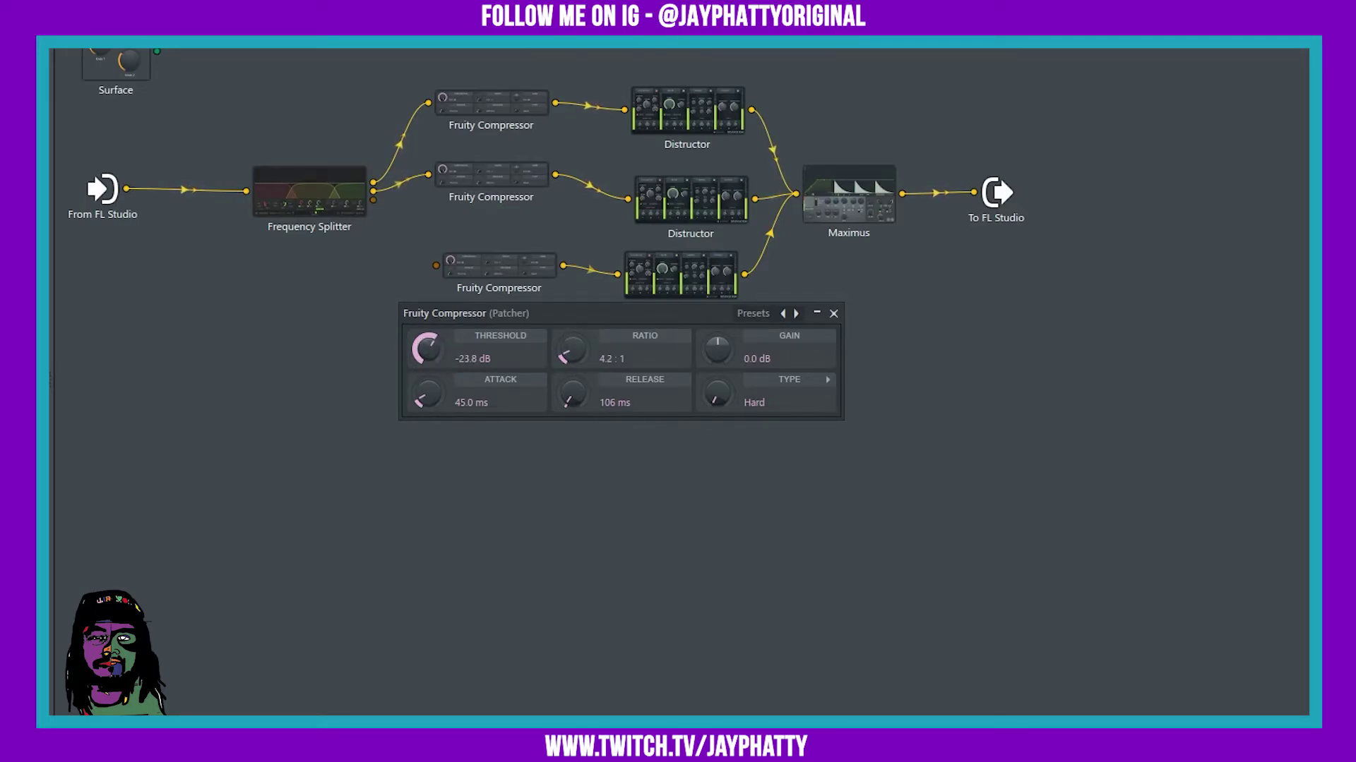
drag(717, 349, 718, 339)
Switch the next band's Distructor distortion from Harmor Classic to Harmor Softsat
double_click(688, 199)
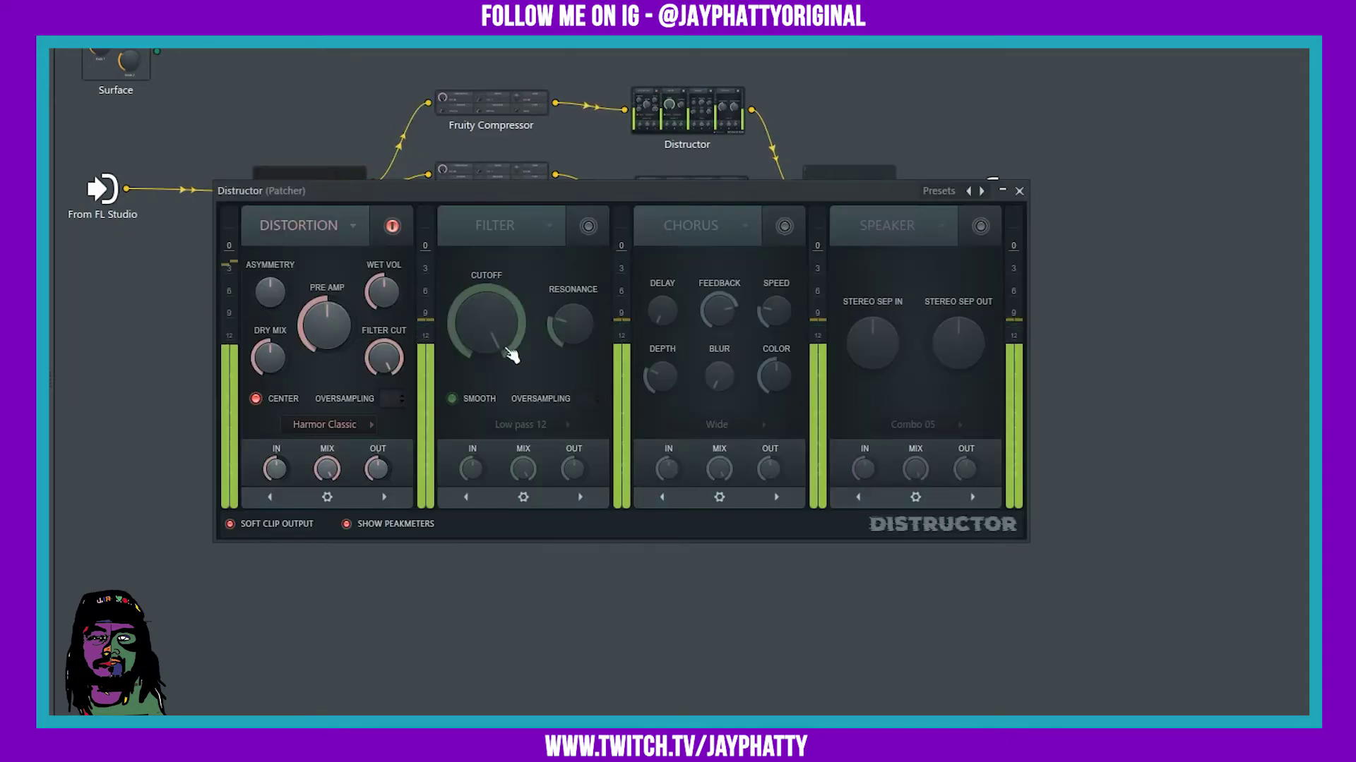
click(325, 424)
click(324, 593)
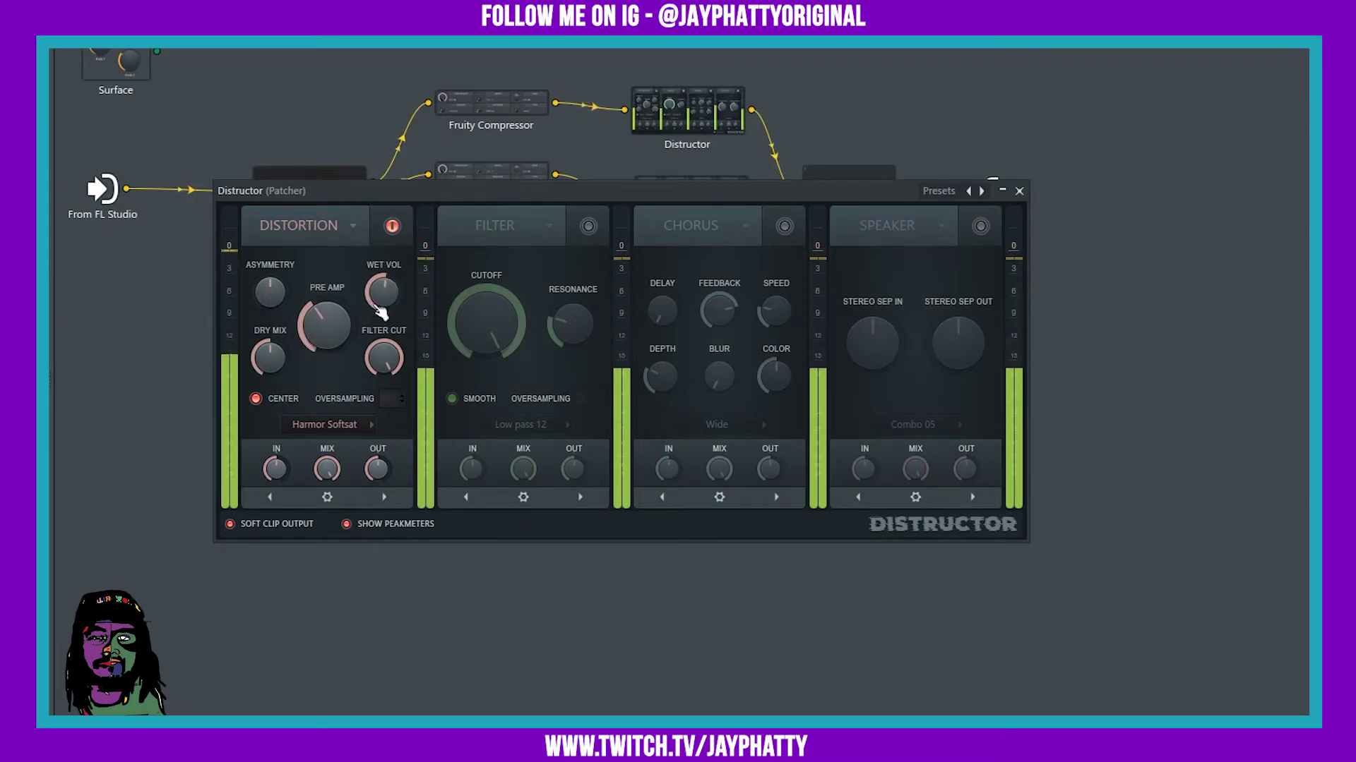
click(1019, 191)
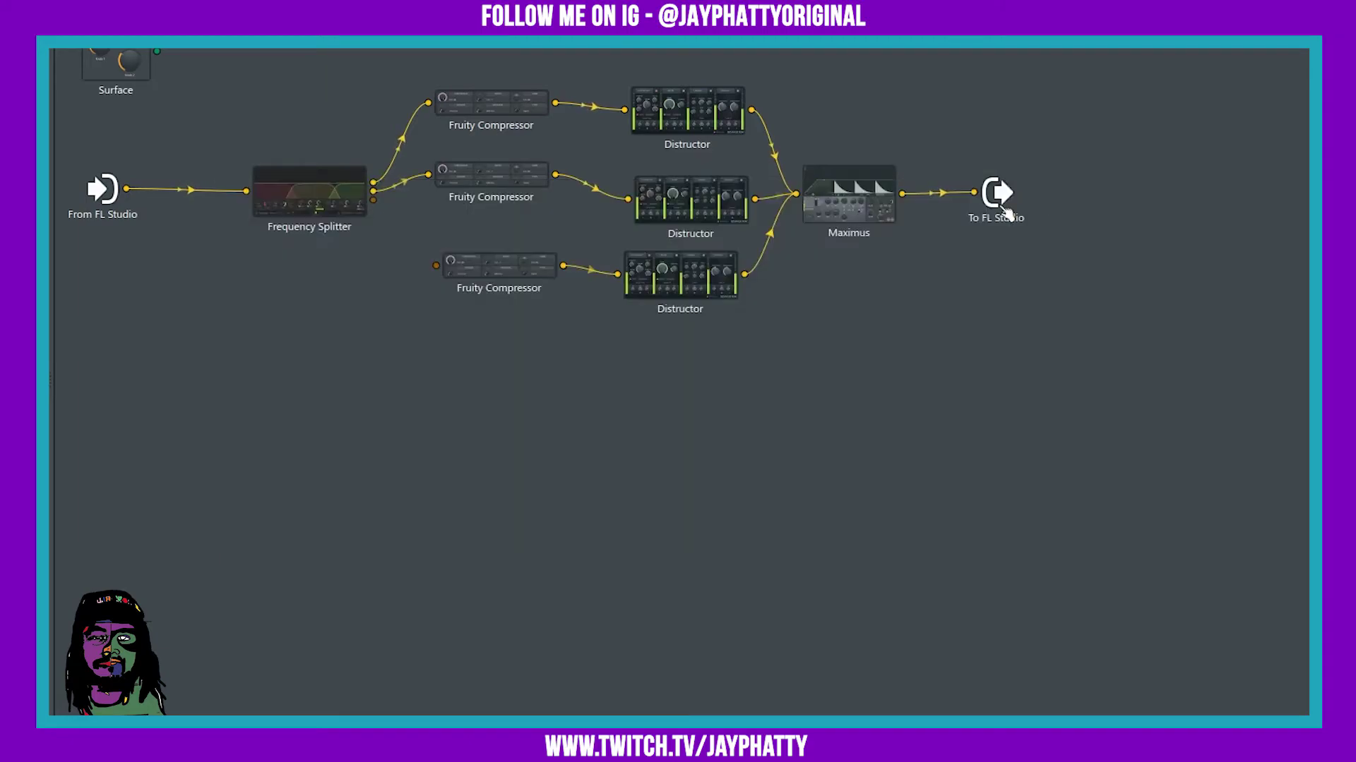
Lower the middle compressor's THRESHOLD slightly
click(493, 177)
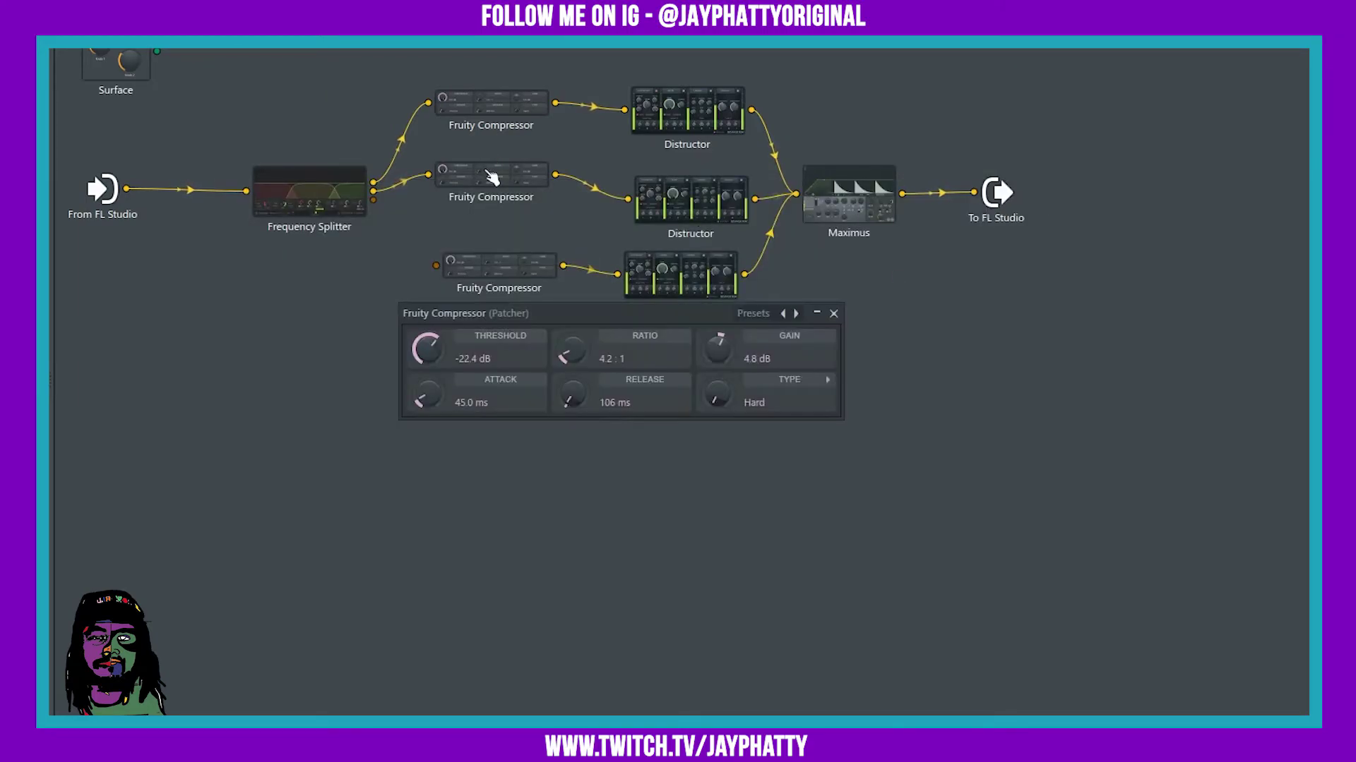
scroll(427, 350, down, 2)
click(833, 314)
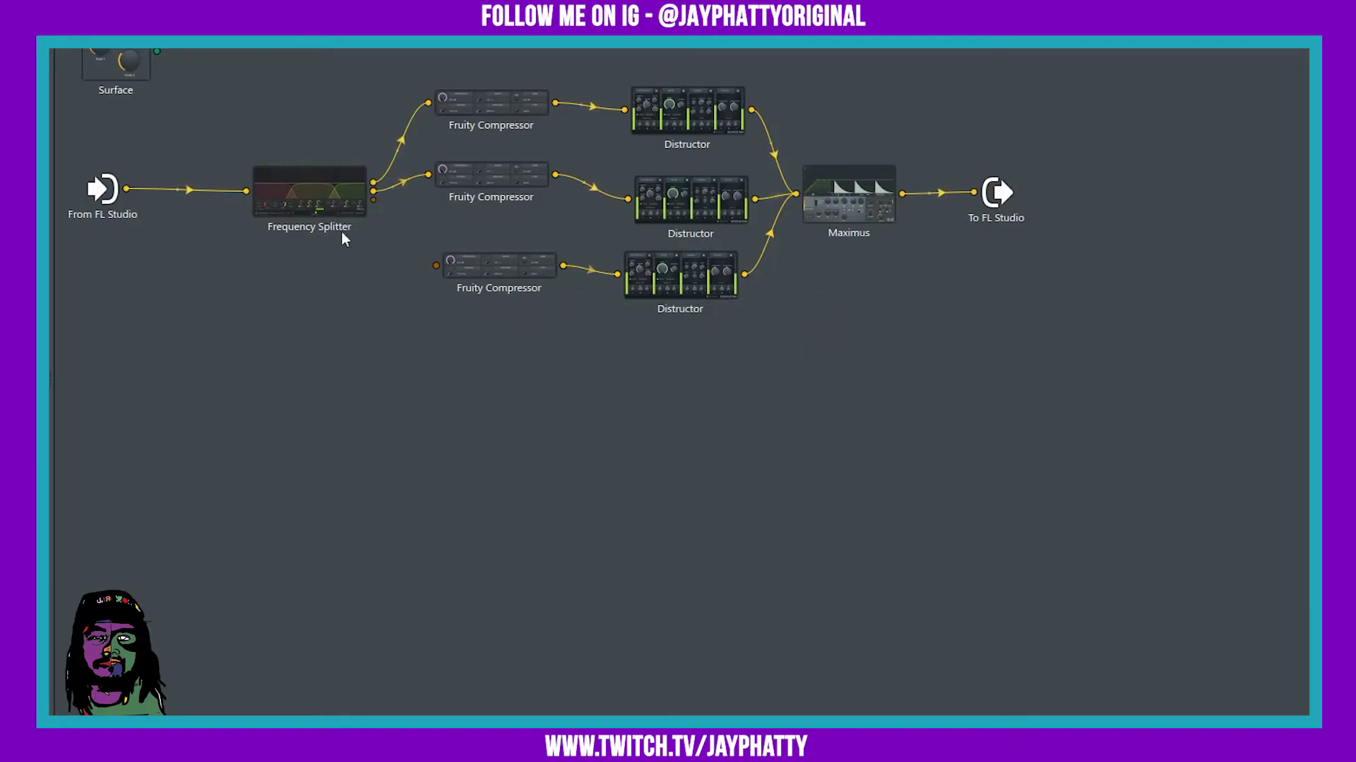
Set the bottom Distructor to Harmor Softsat and drive its PRE AMP harder
click(646, 293)
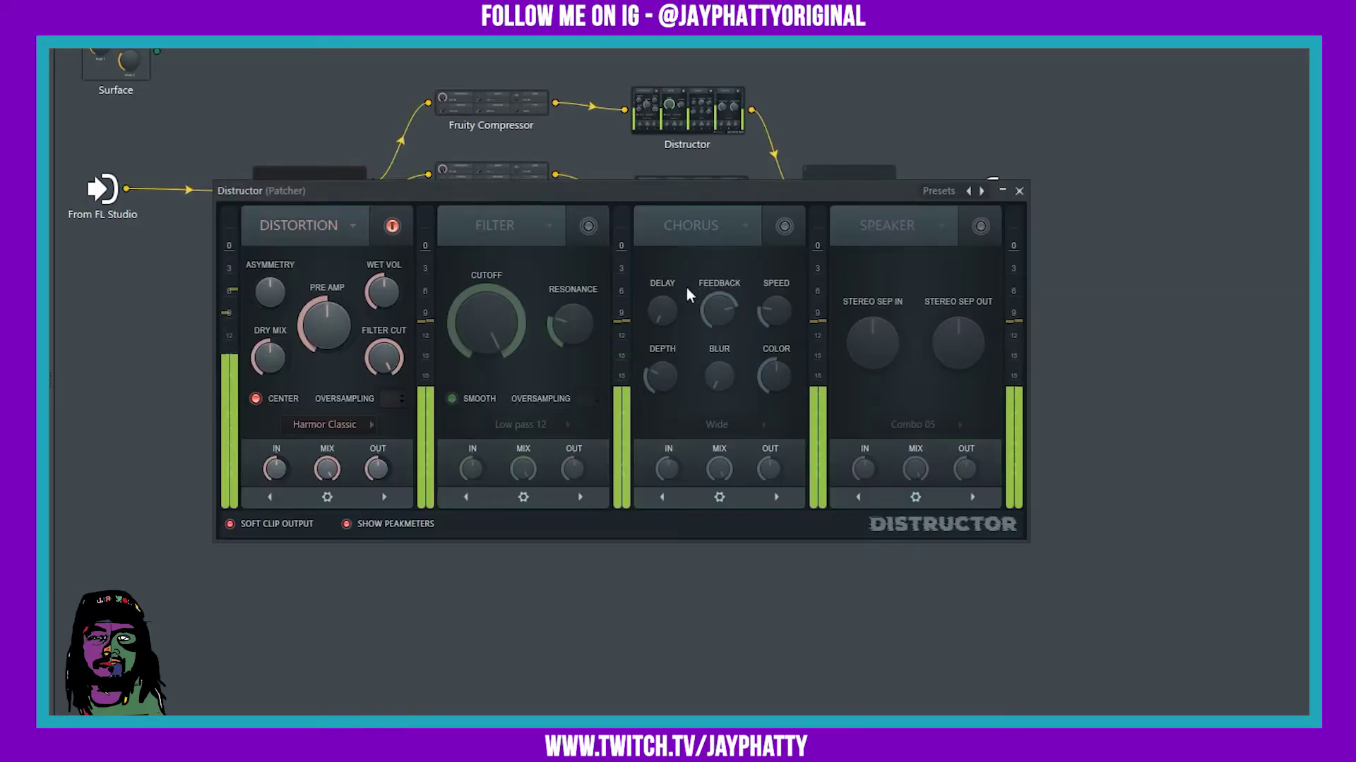
click(357, 429)
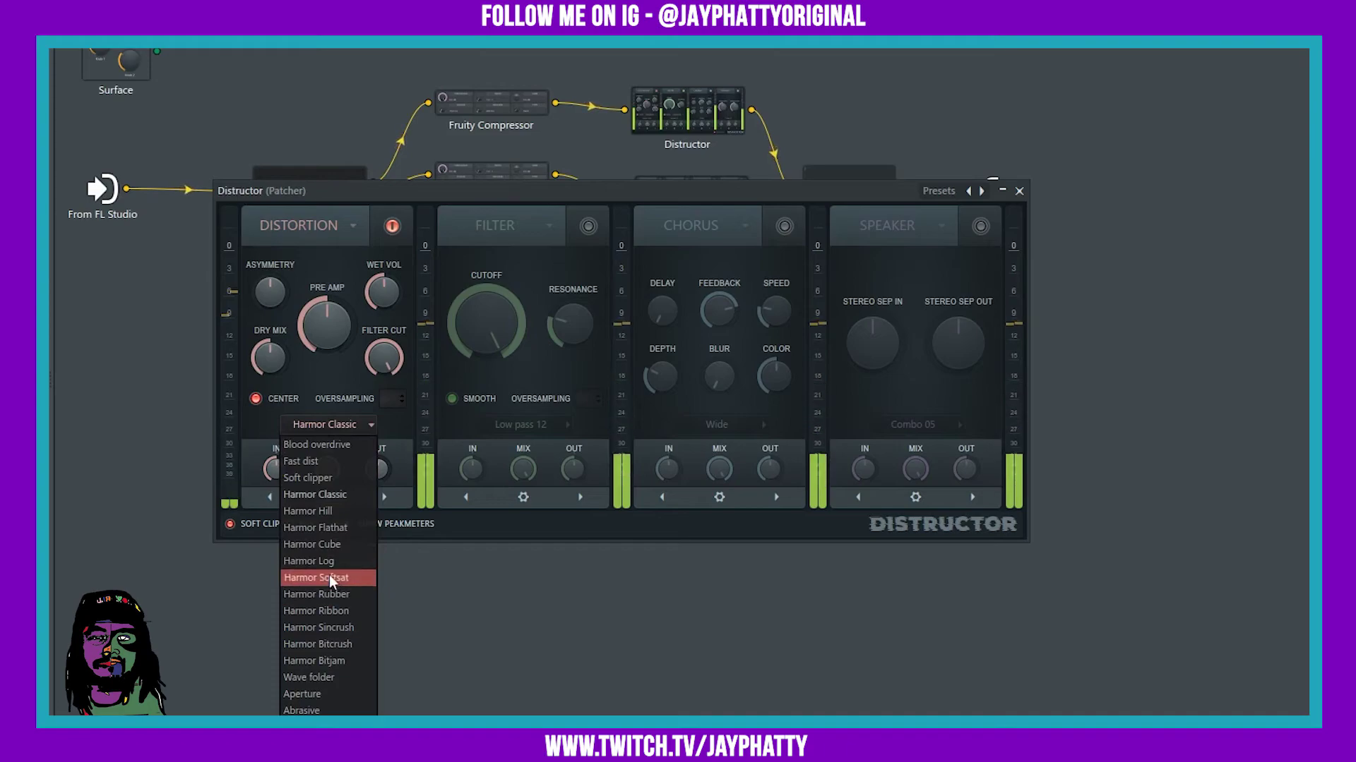
click(356, 577)
drag(363, 318, 363, 293)
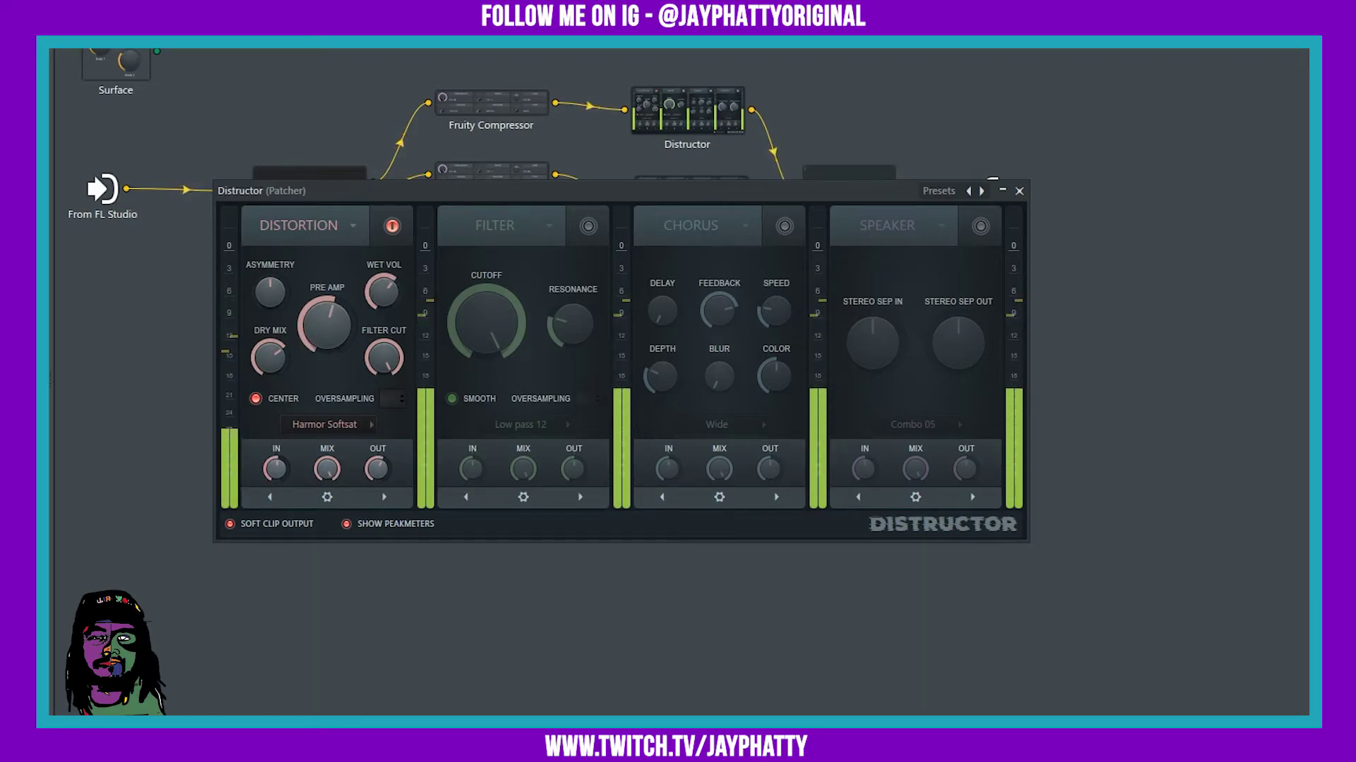
Give the bottom band's compressor a Soft knee, -45.3 dB threshold, 76.9 ms attack, shorter release and 3.3 dB gain
click(1019, 190)
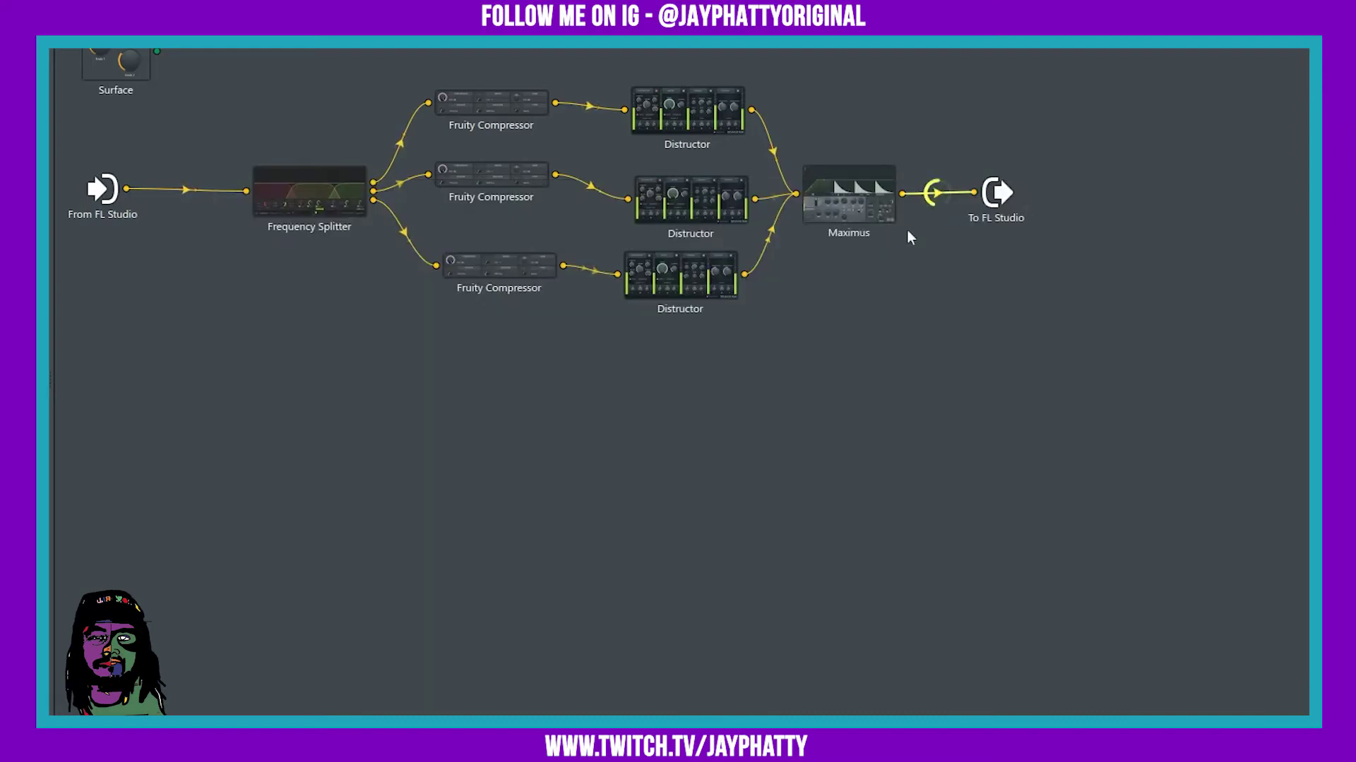
double_click(507, 275)
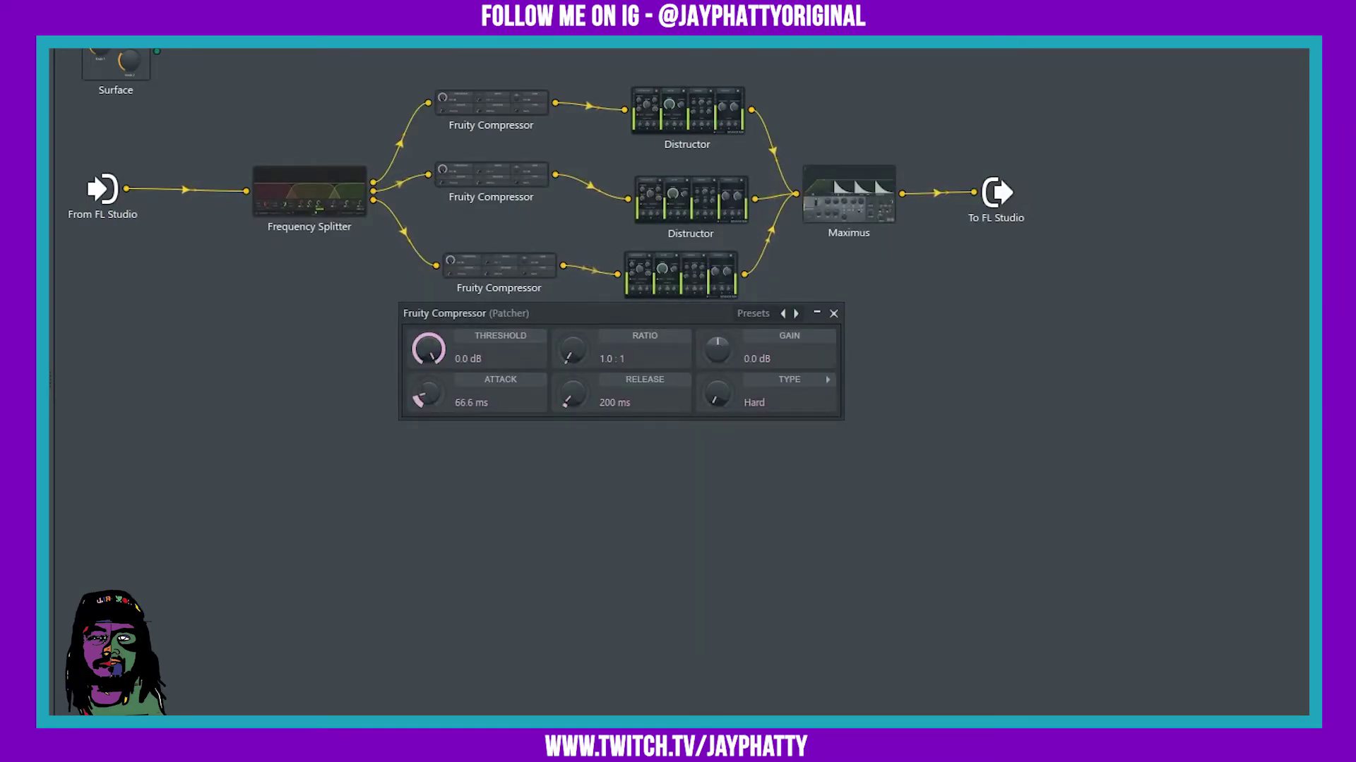
drag(426, 396, 438, 408)
drag(572, 394, 572, 400)
drag(726, 397, 726, 385)
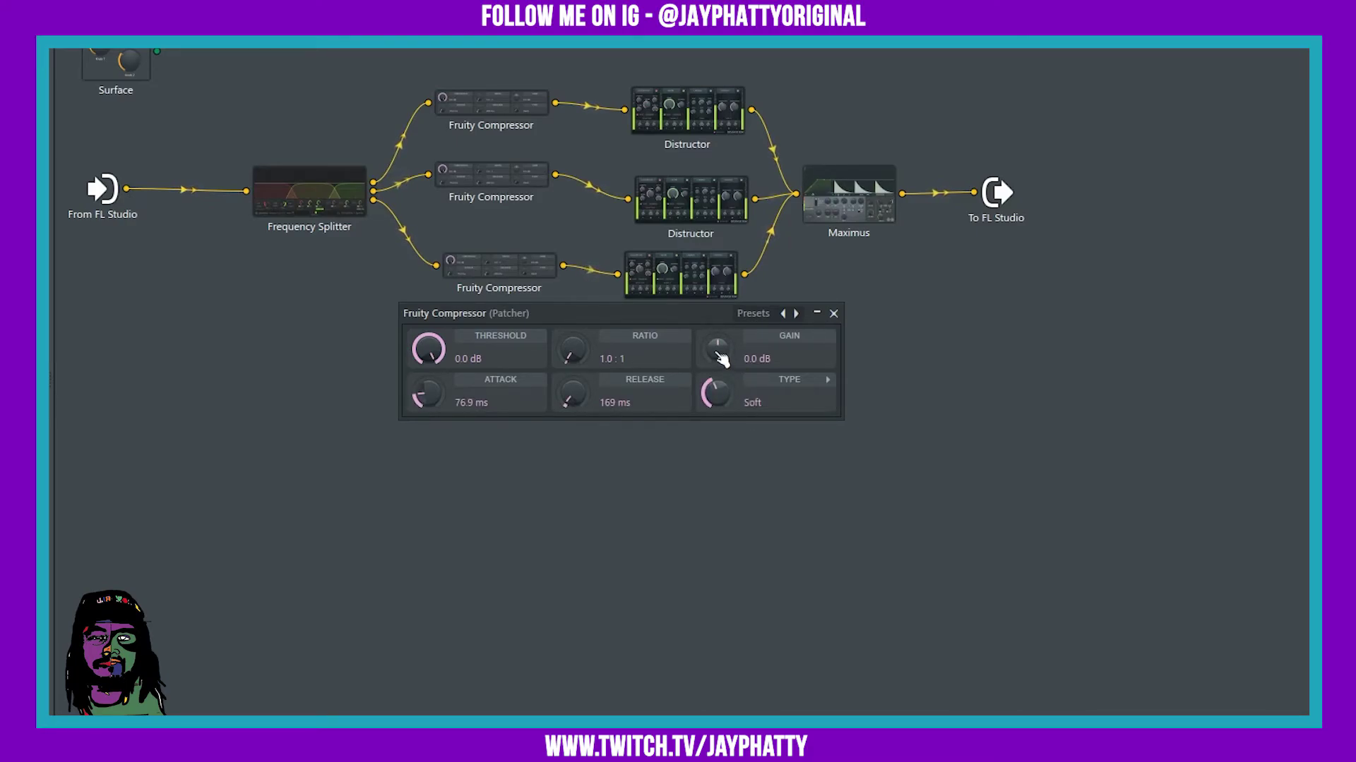
drag(473, 343, 473, 374)
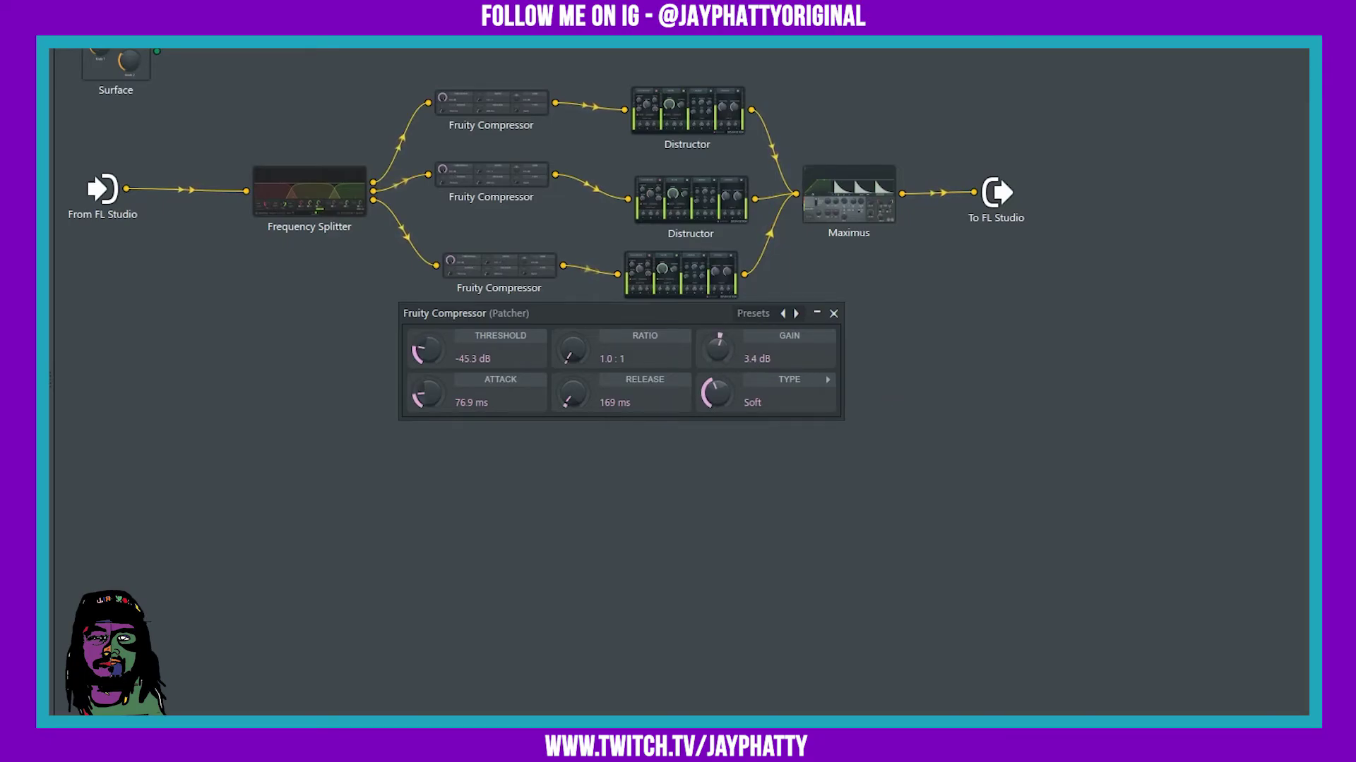
drag(738, 372, 739, 374)
click(834, 313)
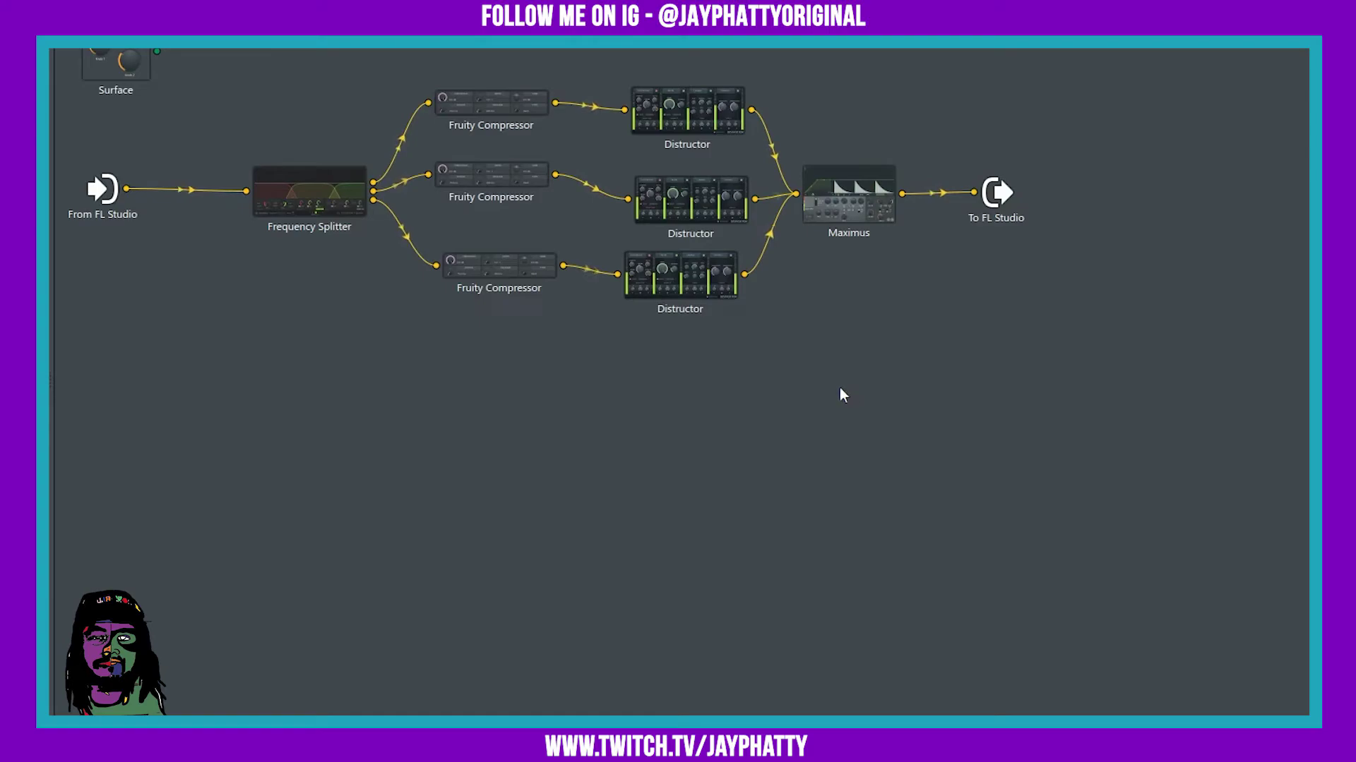
Open Maximus, review its LOW and HIGH bands, and select the MASTER band
click(840, 219)
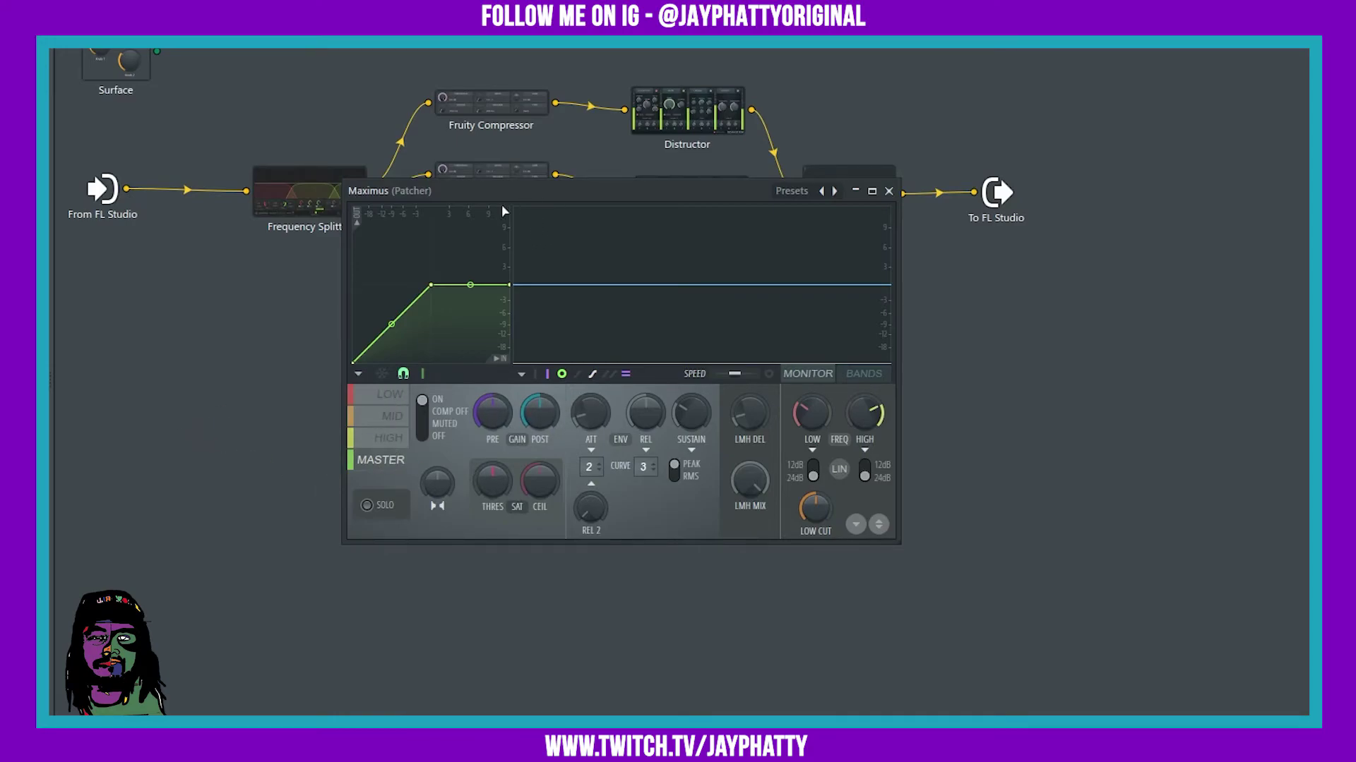
drag(556, 198, 814, 563)
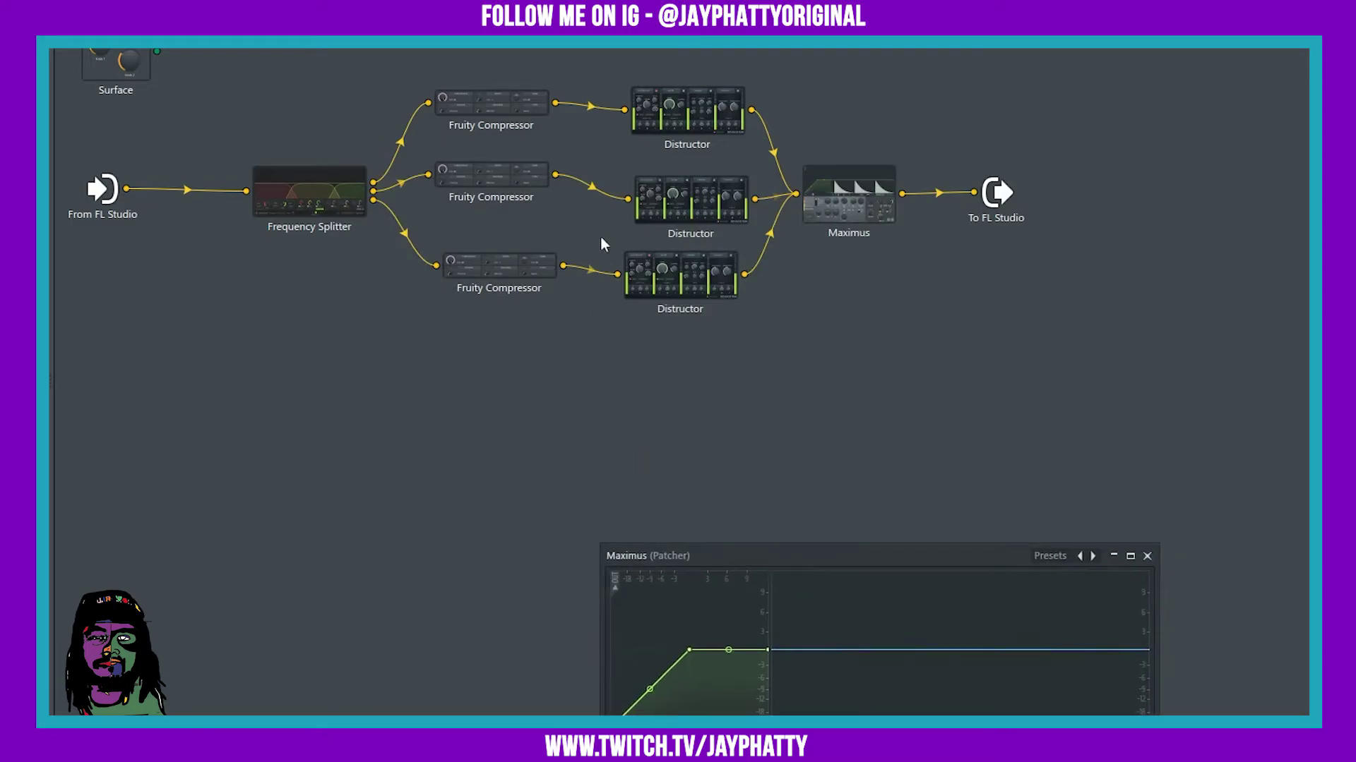
drag(731, 554, 803, 403)
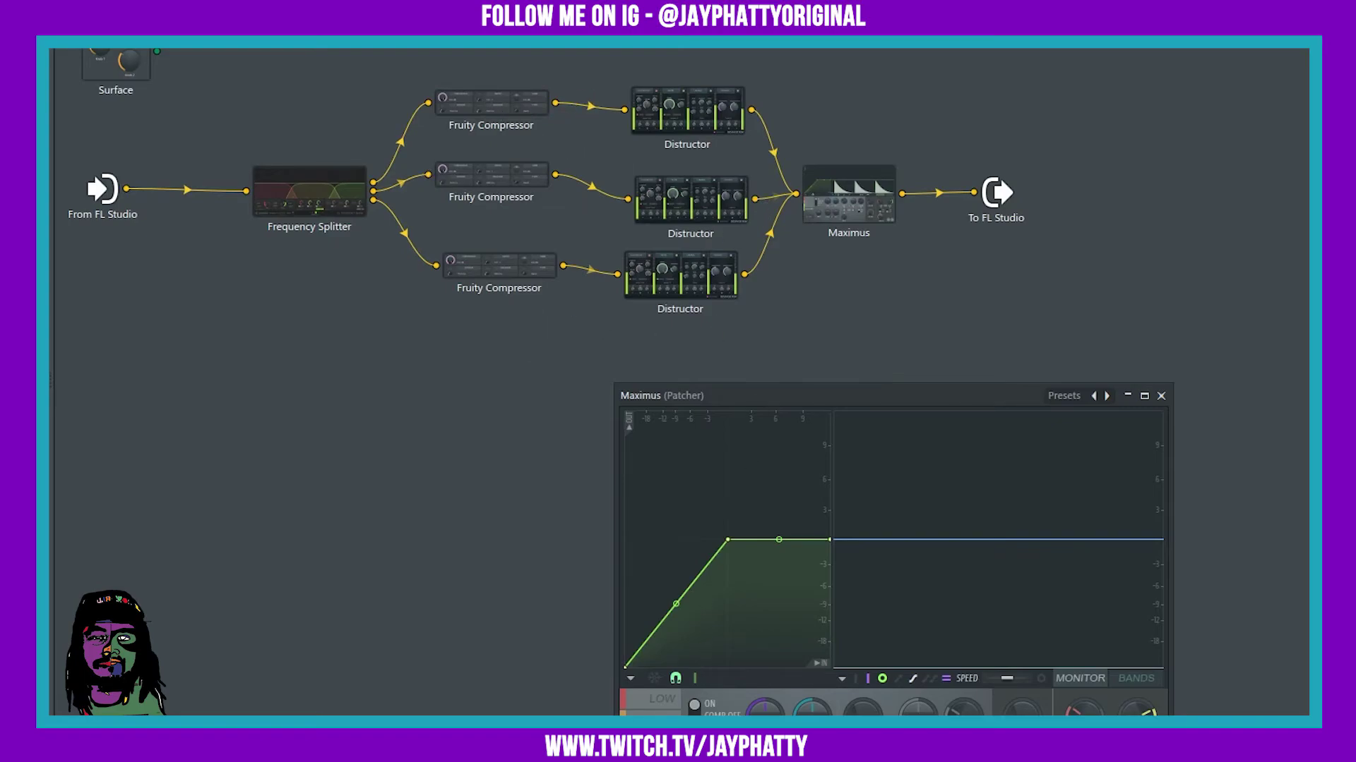
click(676, 678)
drag(765, 408, 630, 317)
click(528, 608)
click(528, 651)
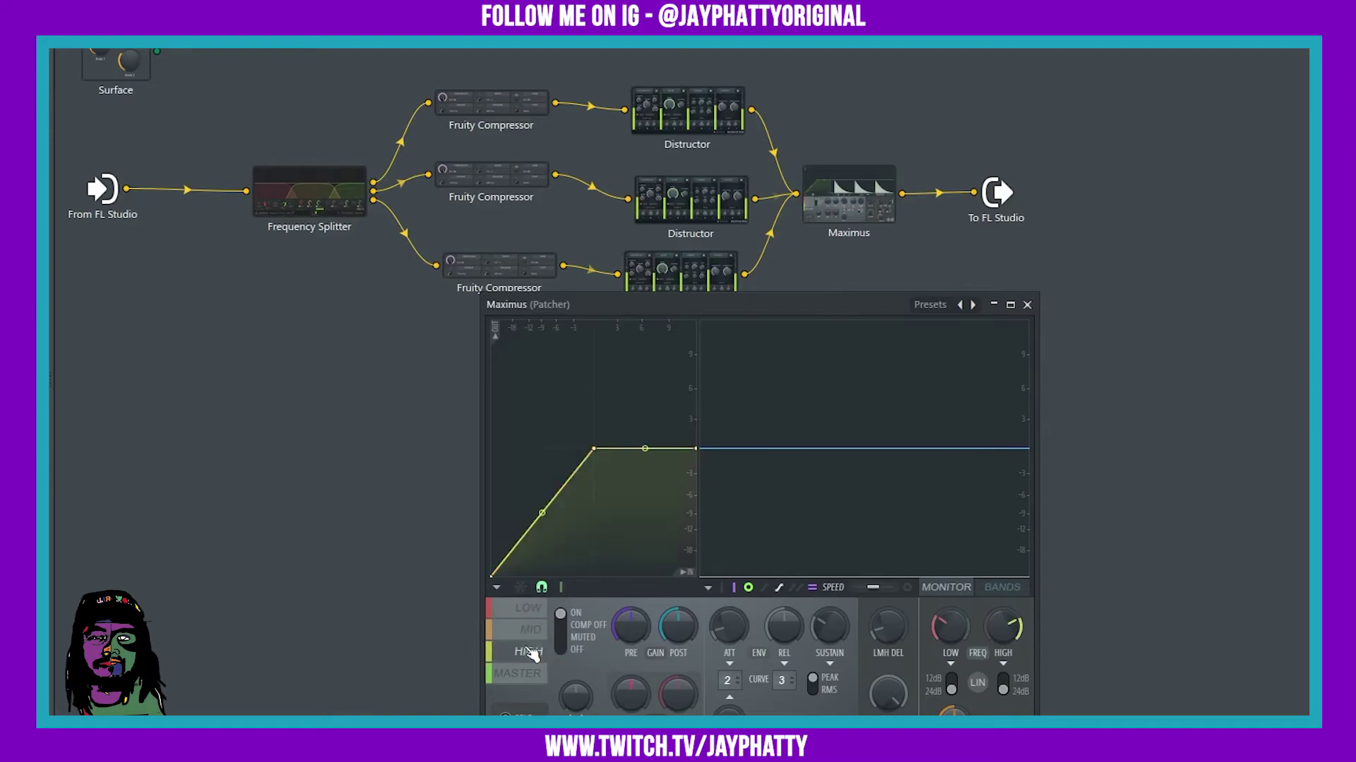
click(519, 675)
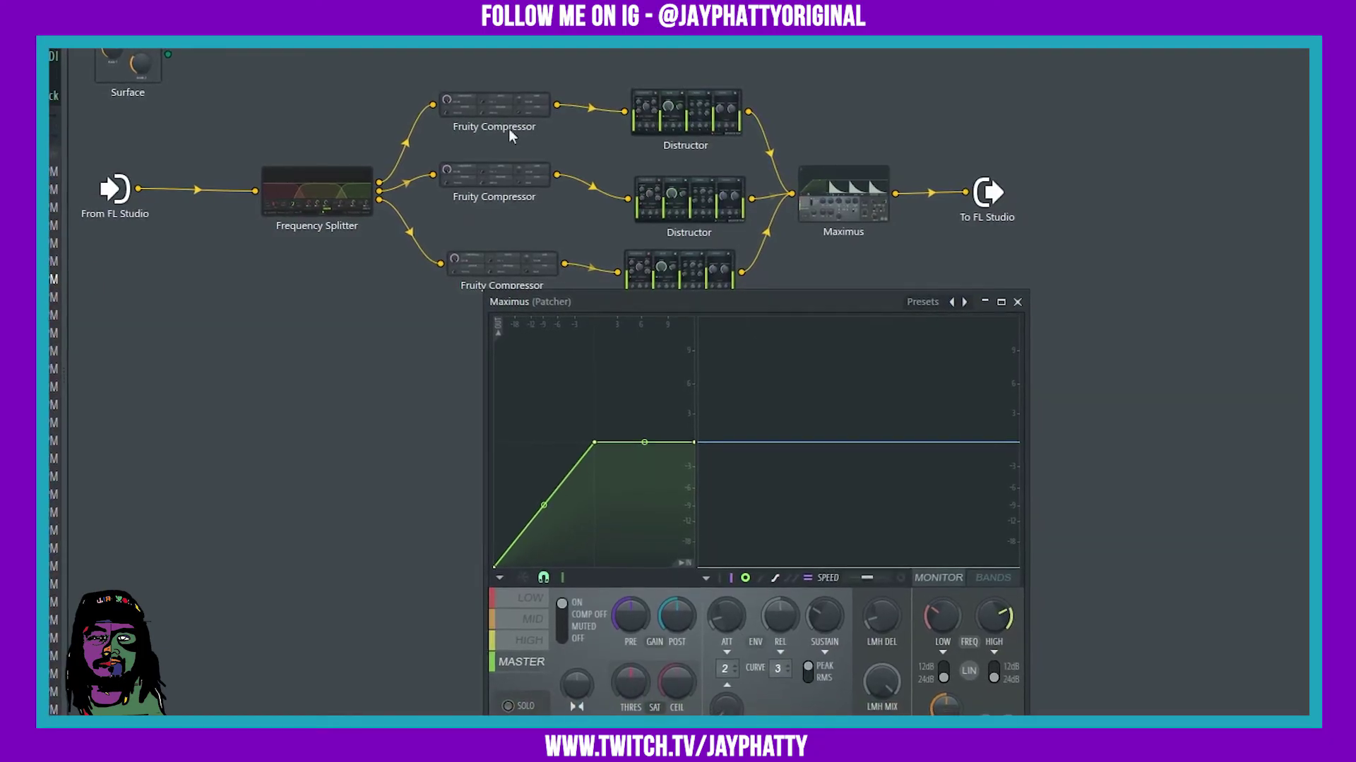
drag(608, 304, 438, 321)
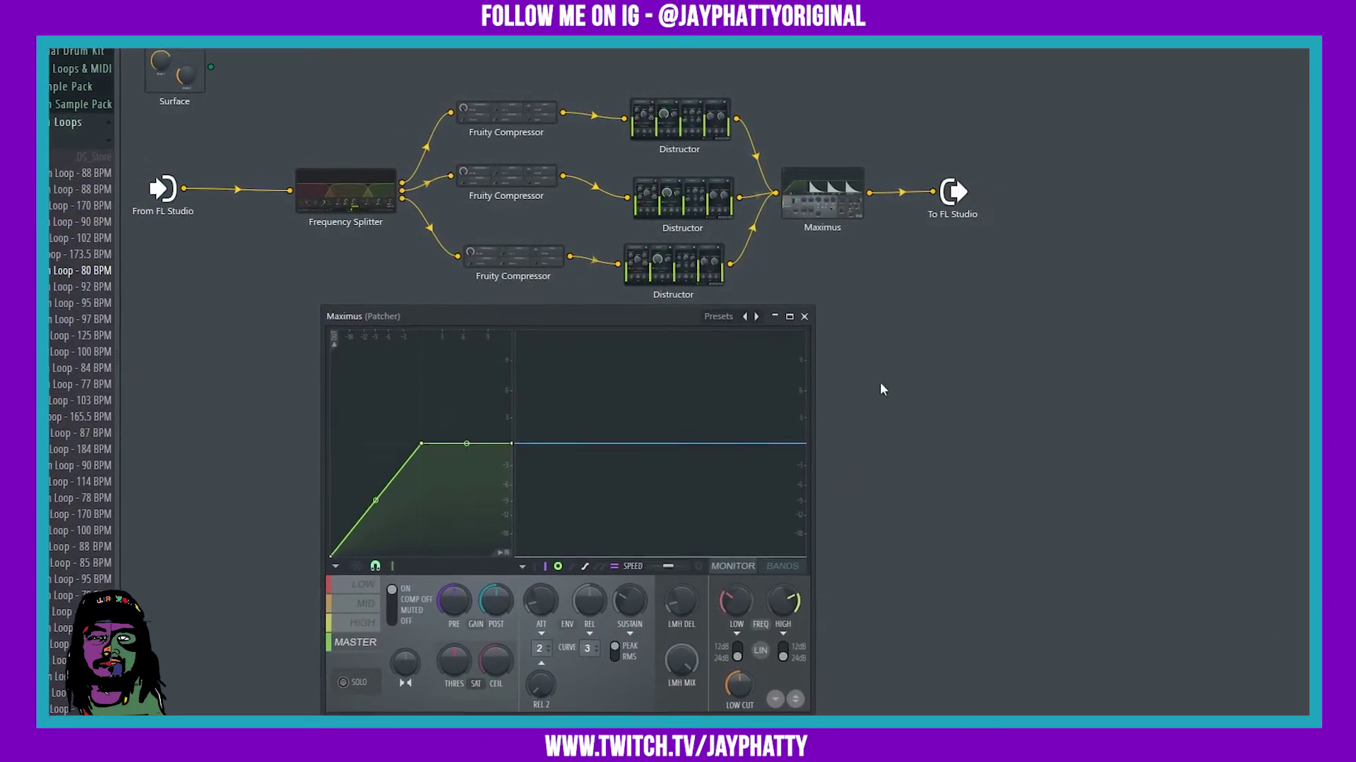
Play the loop while raising Maximus's master pre gain and lowering its post output
key(space)
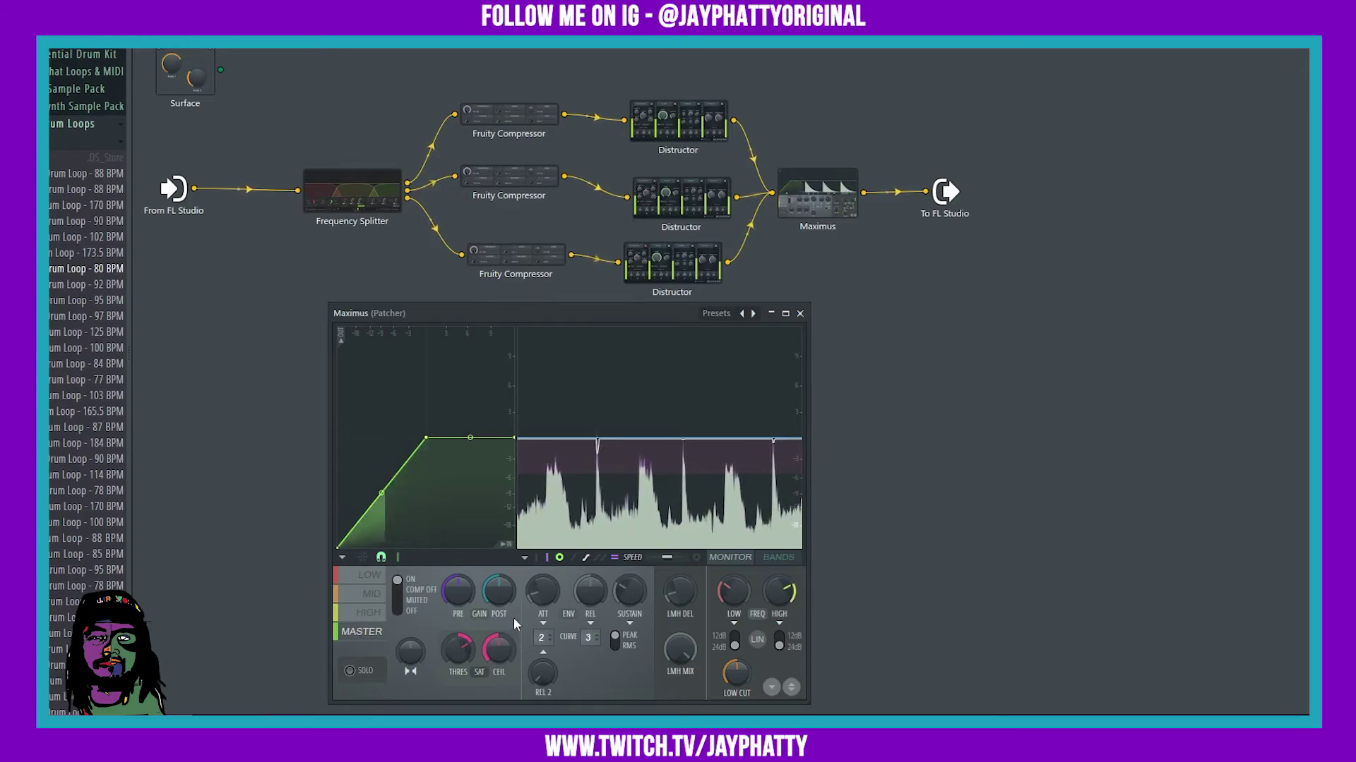
drag(452, 590, 498, 573)
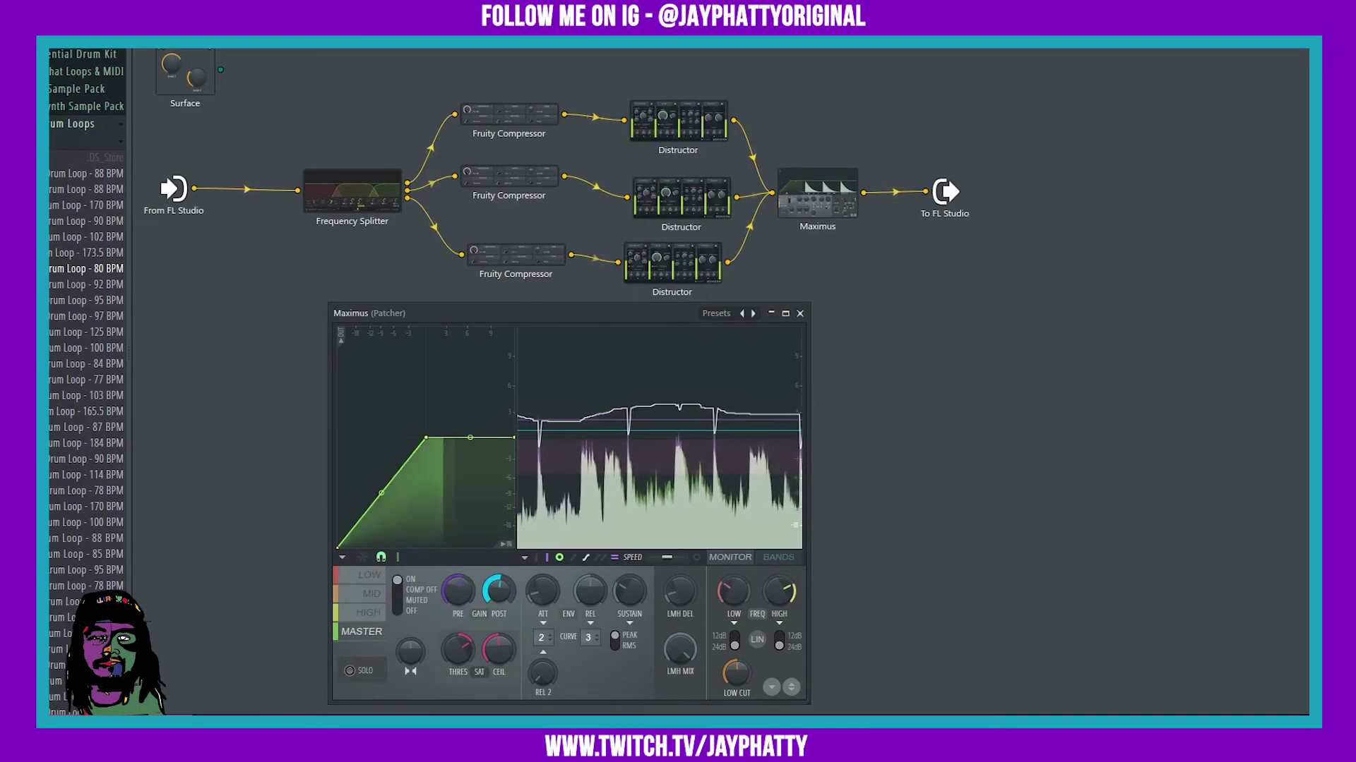
drag(499, 590, 499, 596)
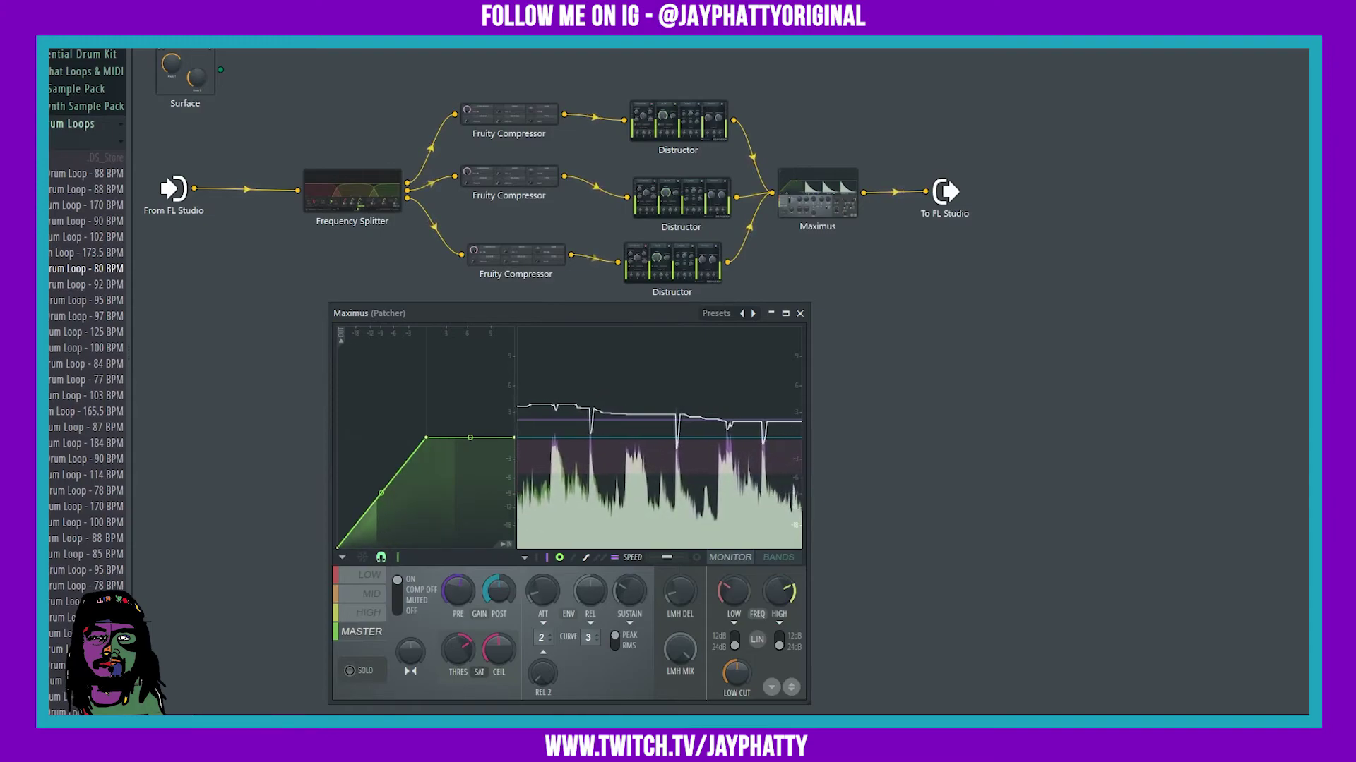
drag(498, 590, 498, 599)
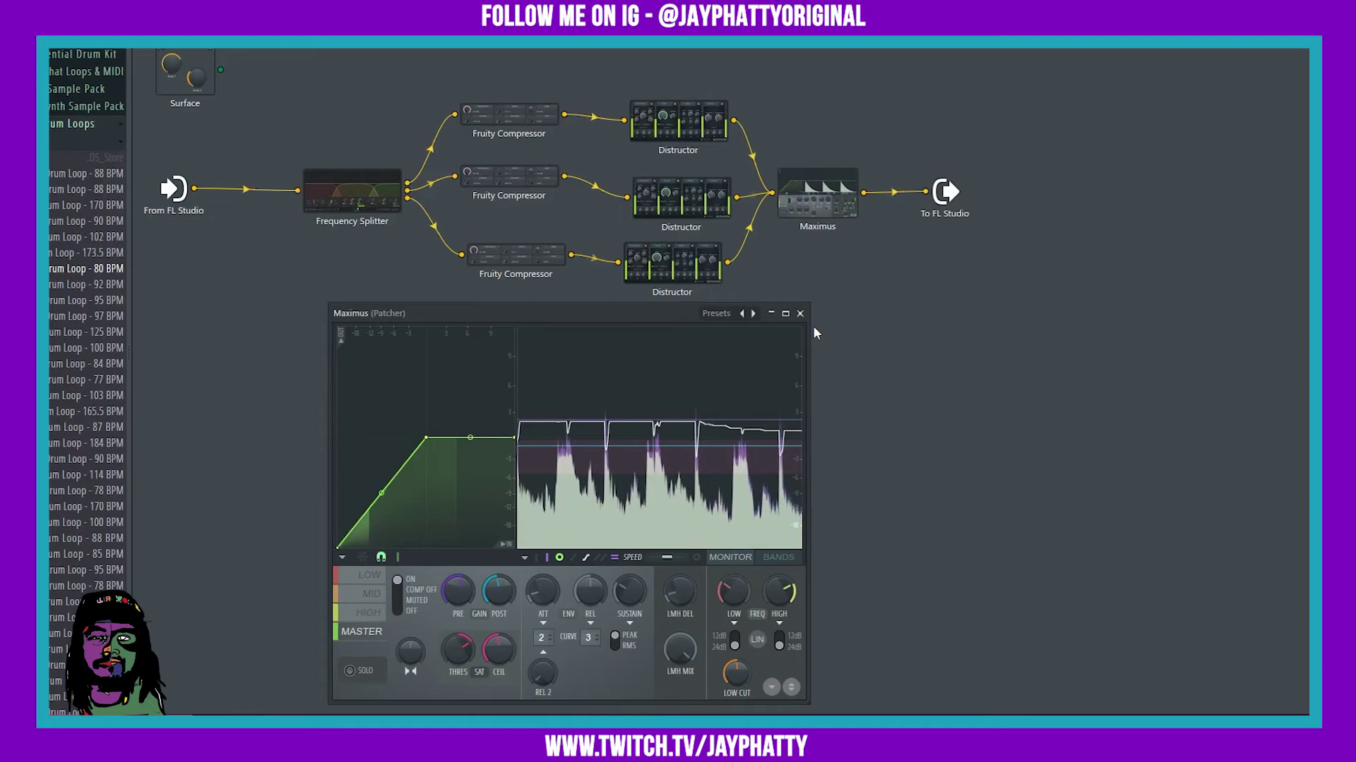
click(800, 313)
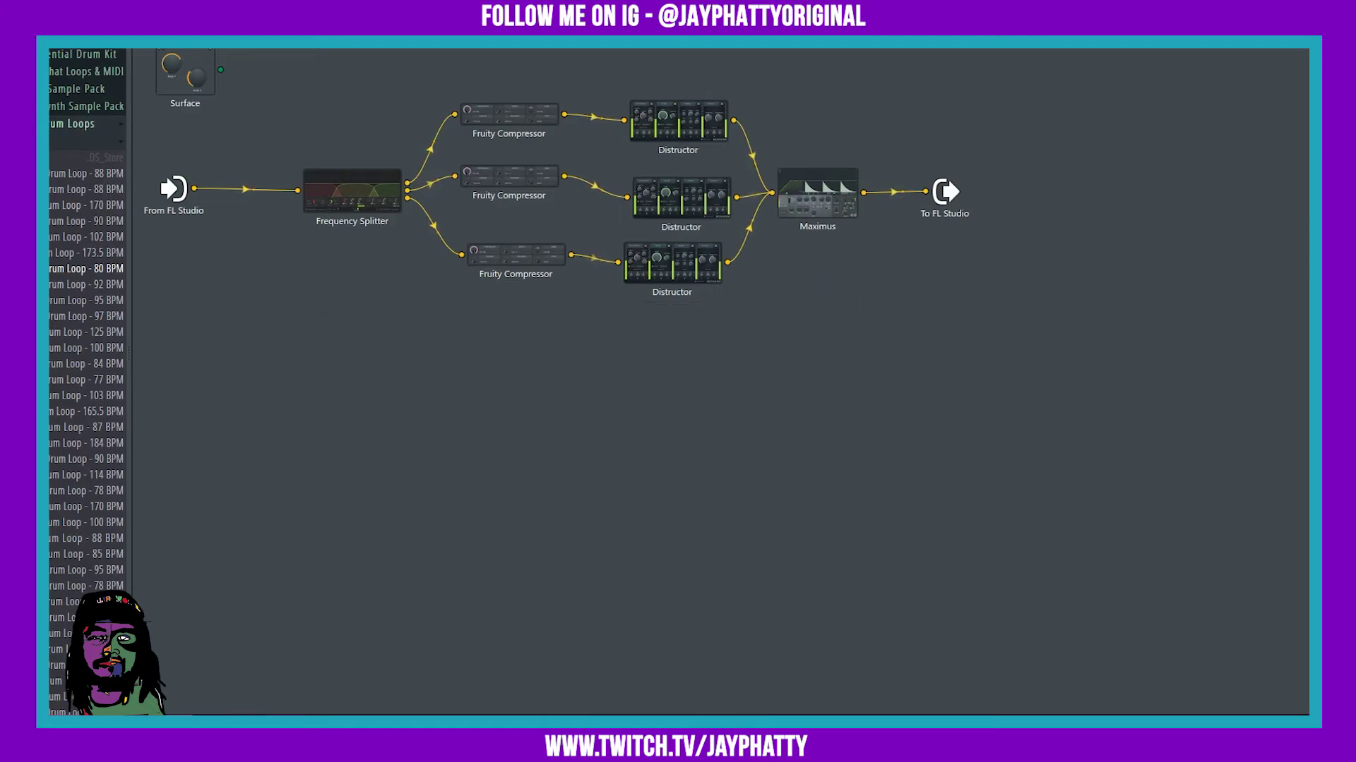
Load Fruity Soft Clipper into an empty master slot after the Patcher
key(Escape)
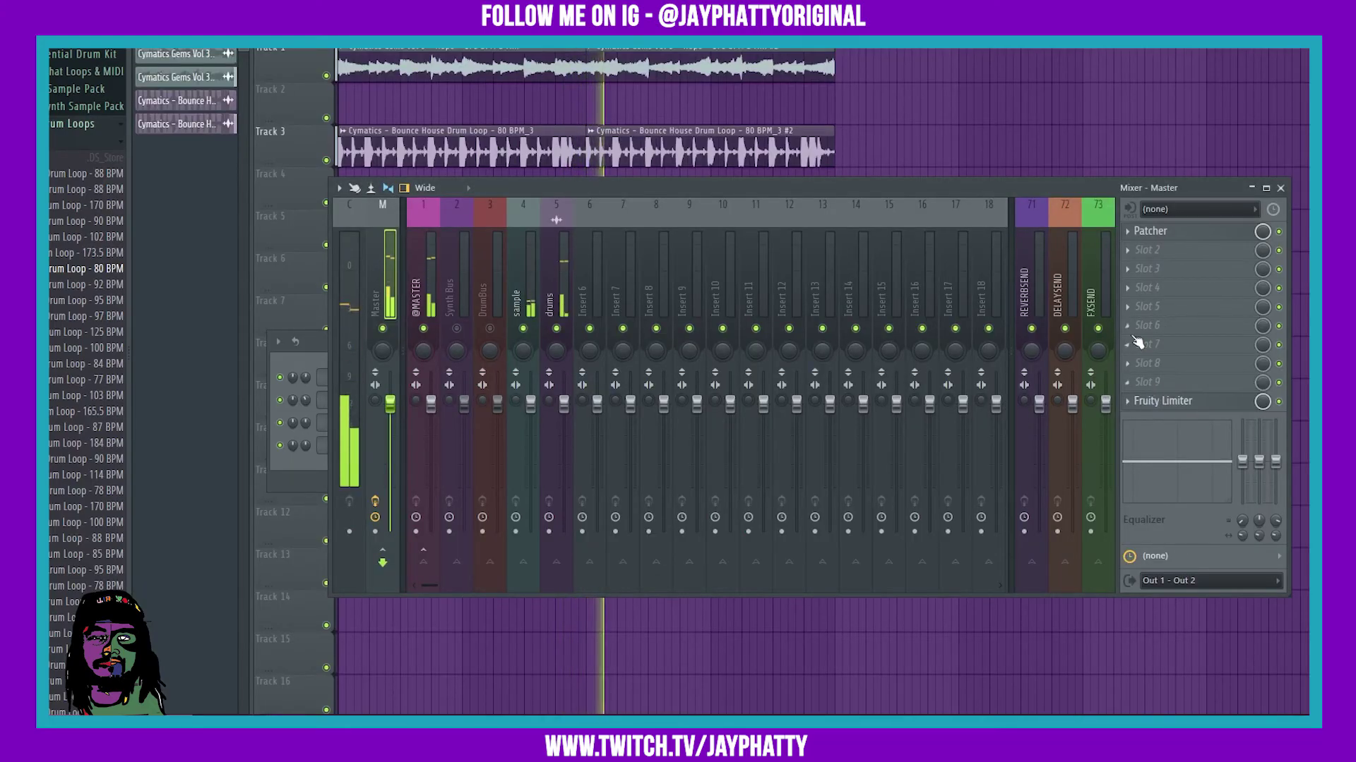
key(space)
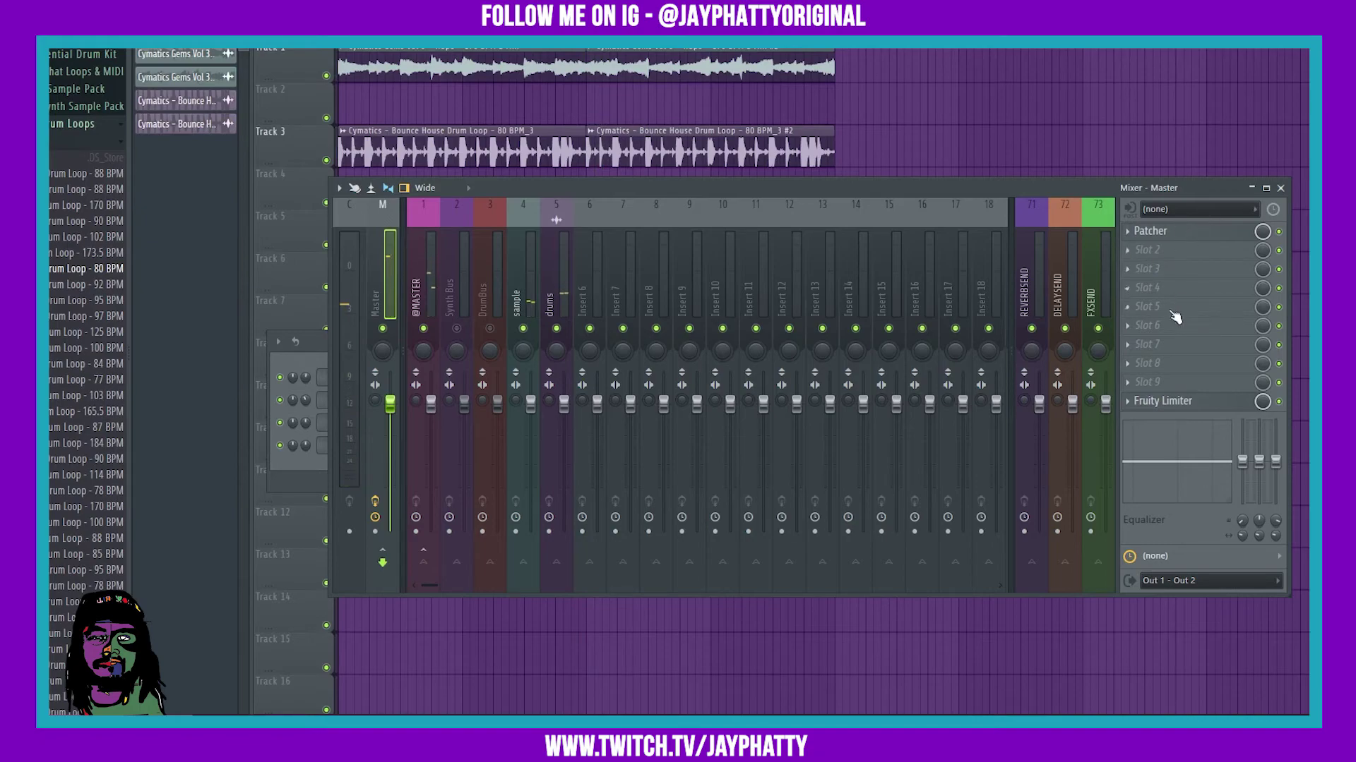
click(1155, 231)
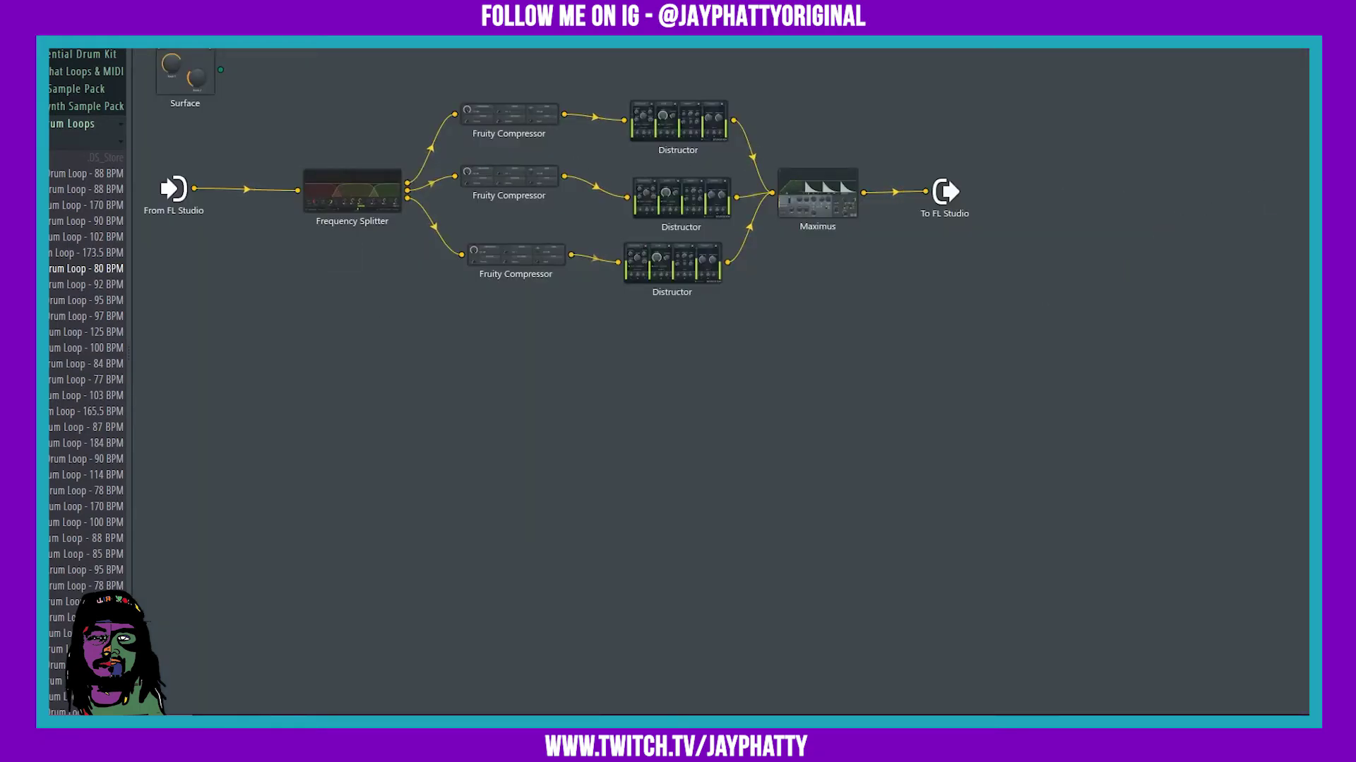
key(Escape)
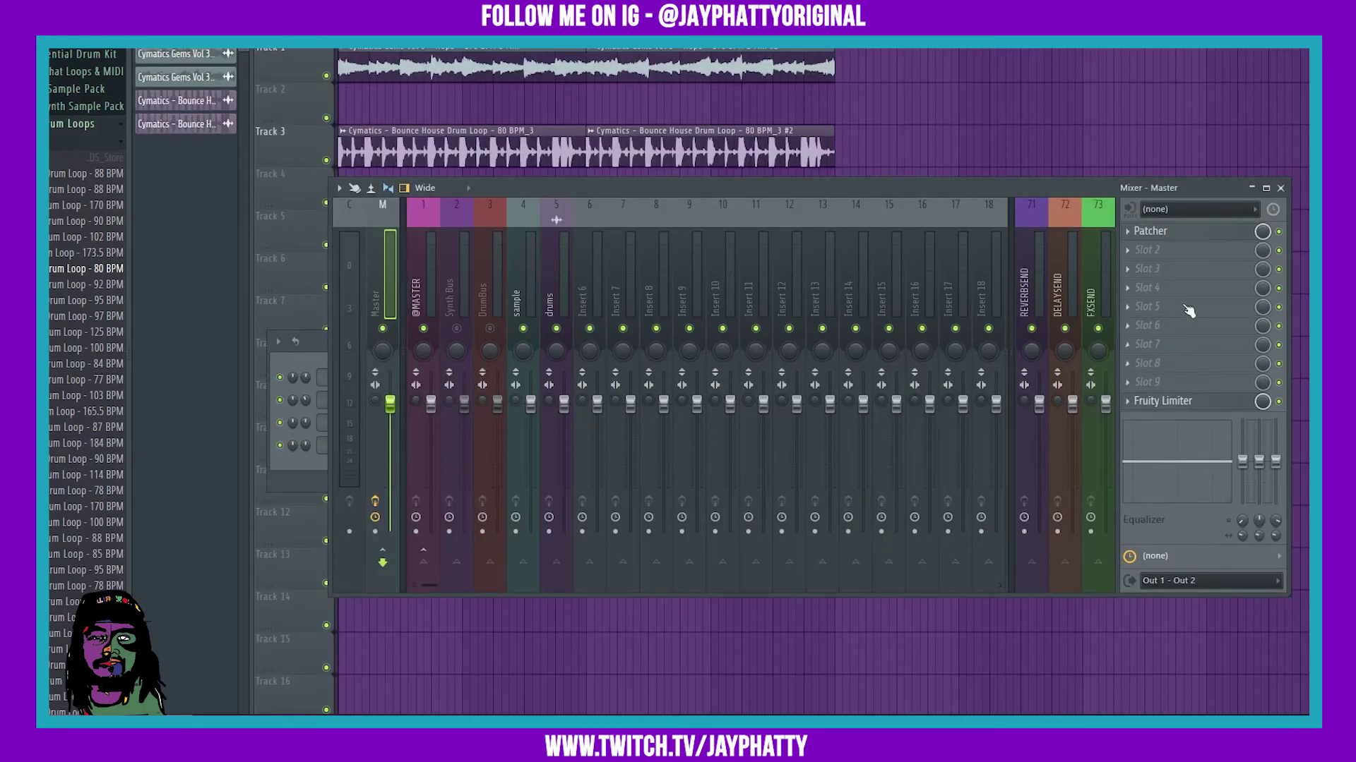
click(1147, 382)
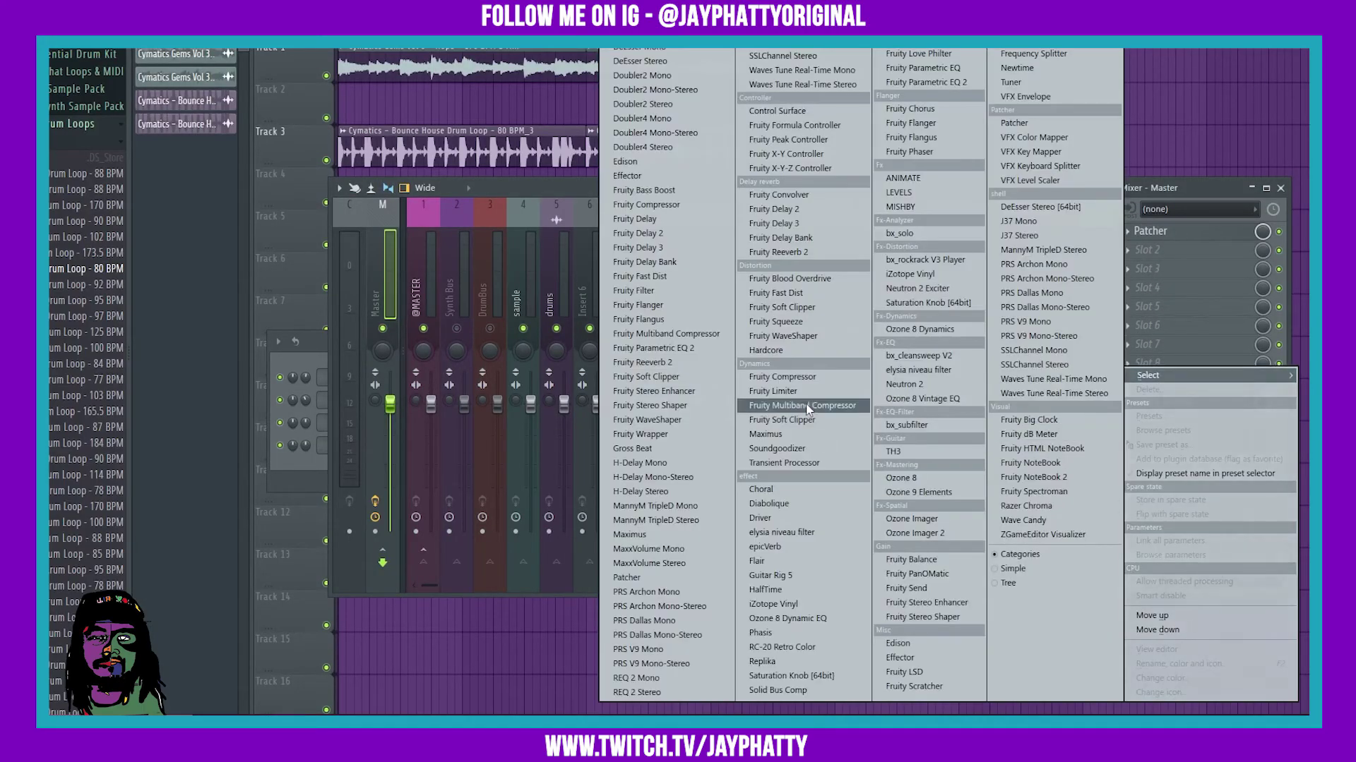
click(808, 308)
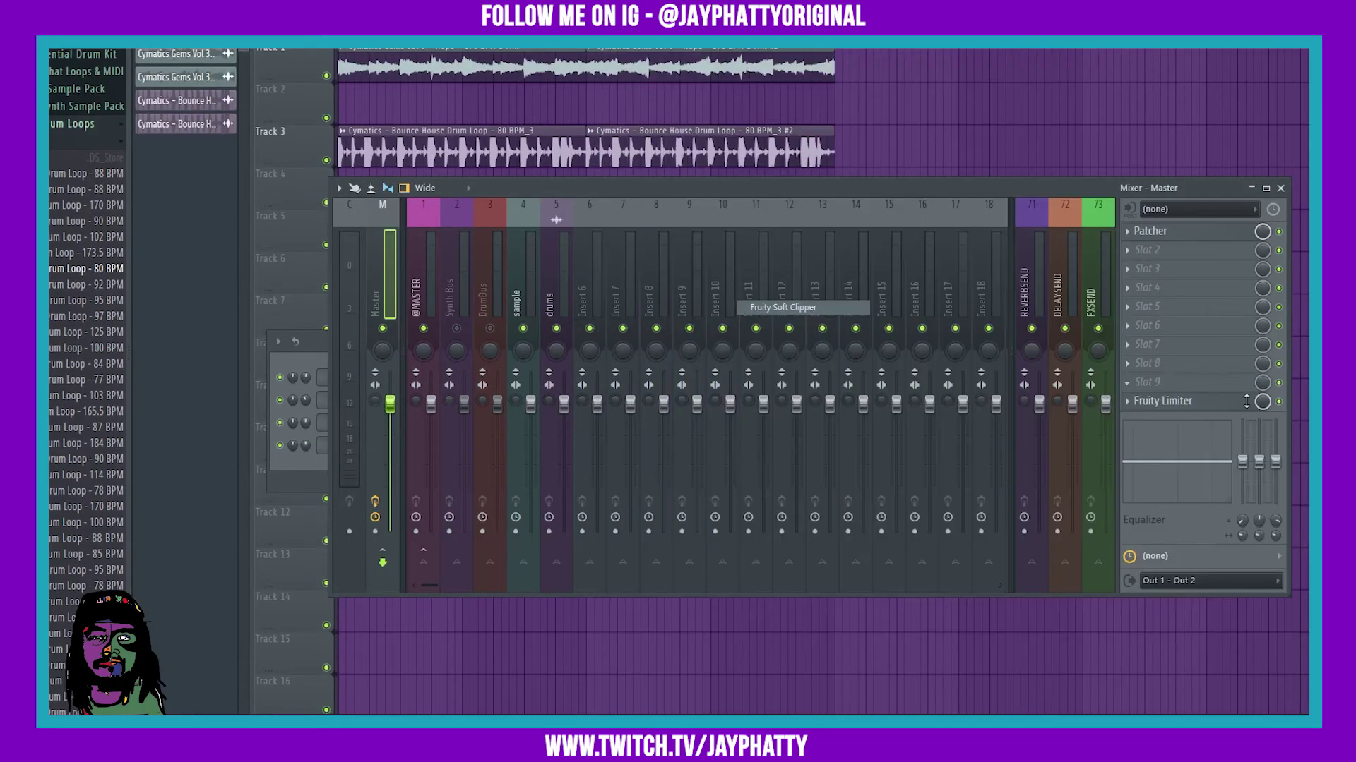
Raise the Fruity Limiter's saturation and lower the soft clipper's threshold
click(1165, 401)
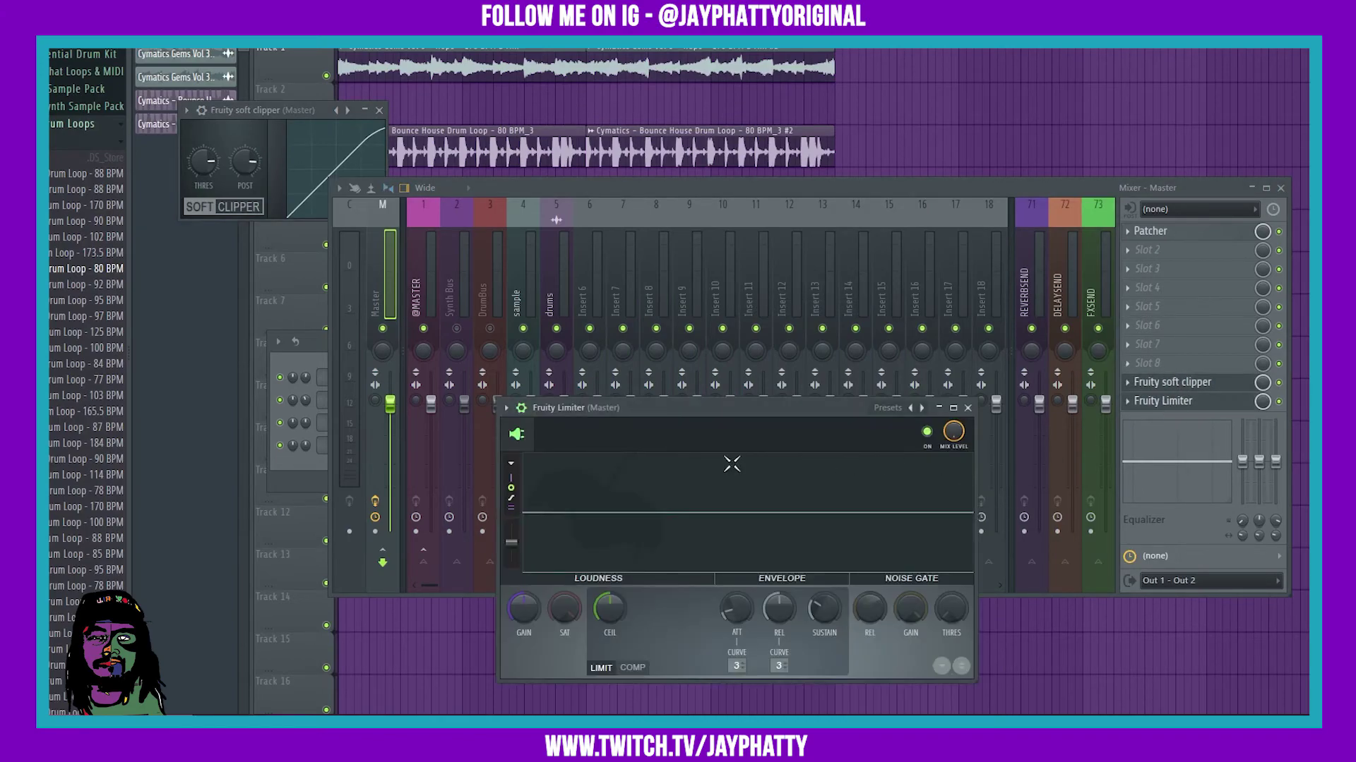
drag(659, 423, 593, 202)
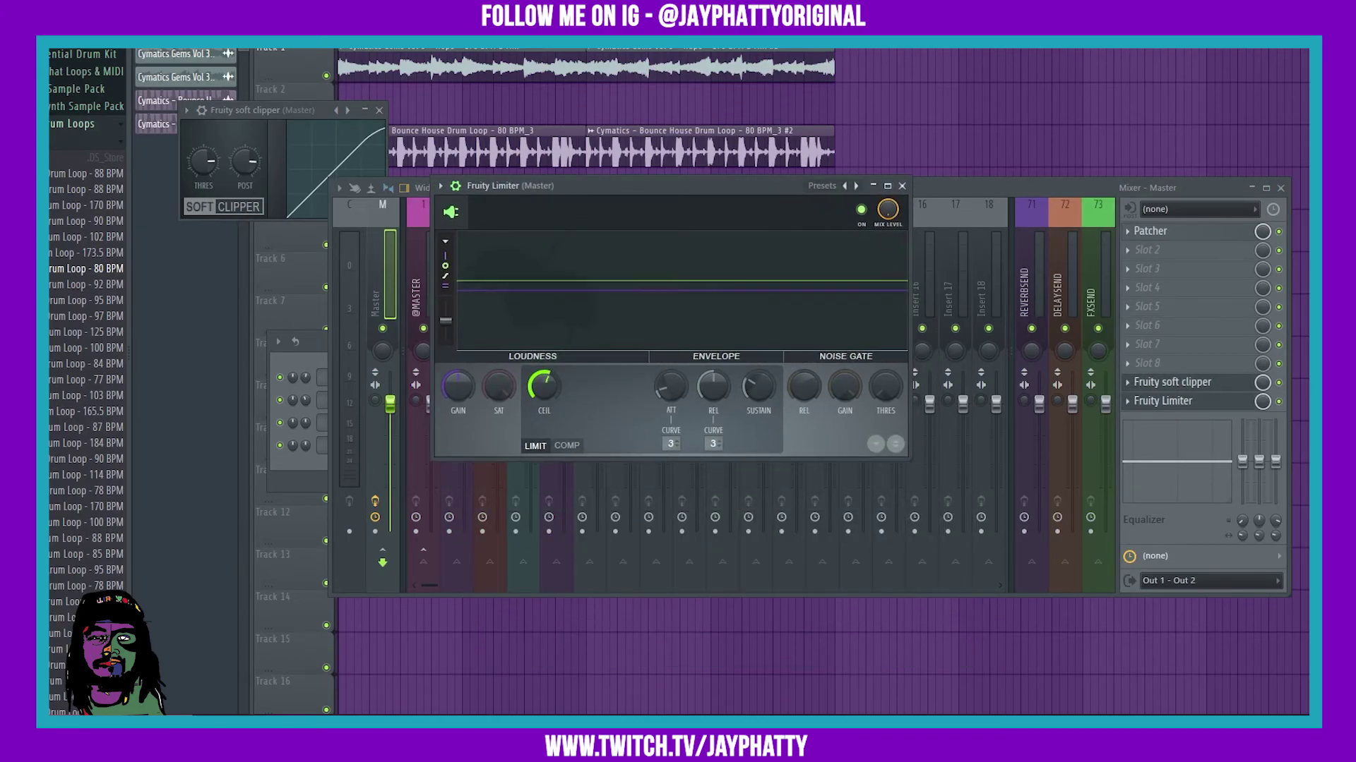
drag(507, 391, 507, 349)
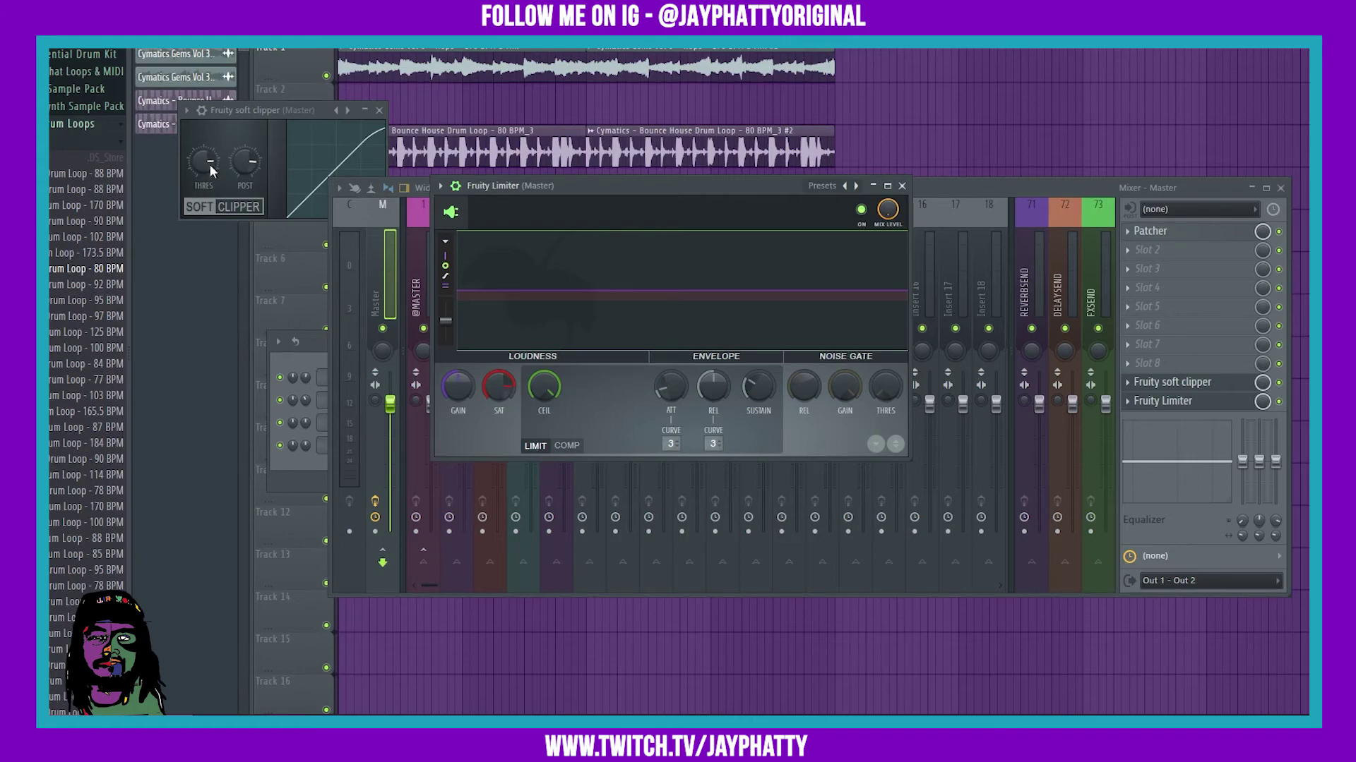
drag(239, 119, 226, 124)
drag(193, 168, 236, 148)
Play the track to audition the master clipper and limiter chain
key(space)
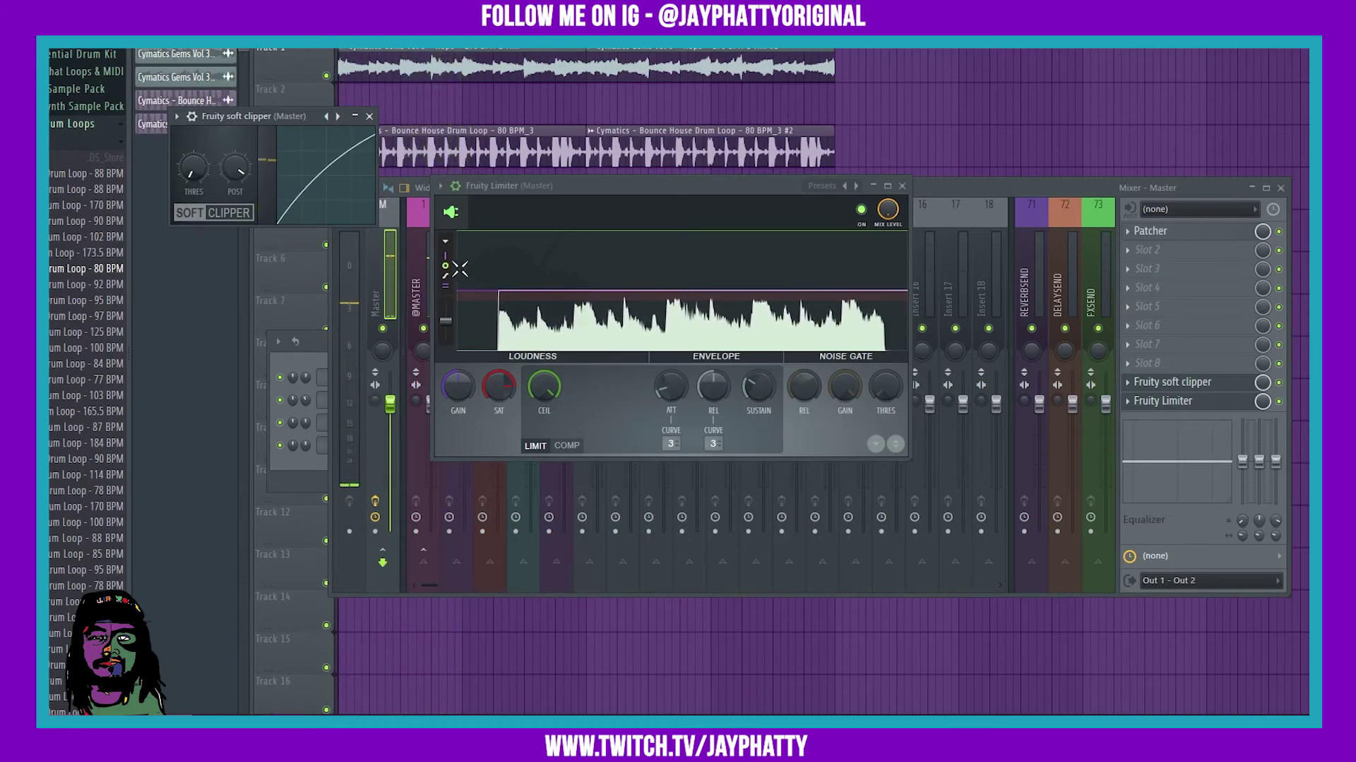
key(space)
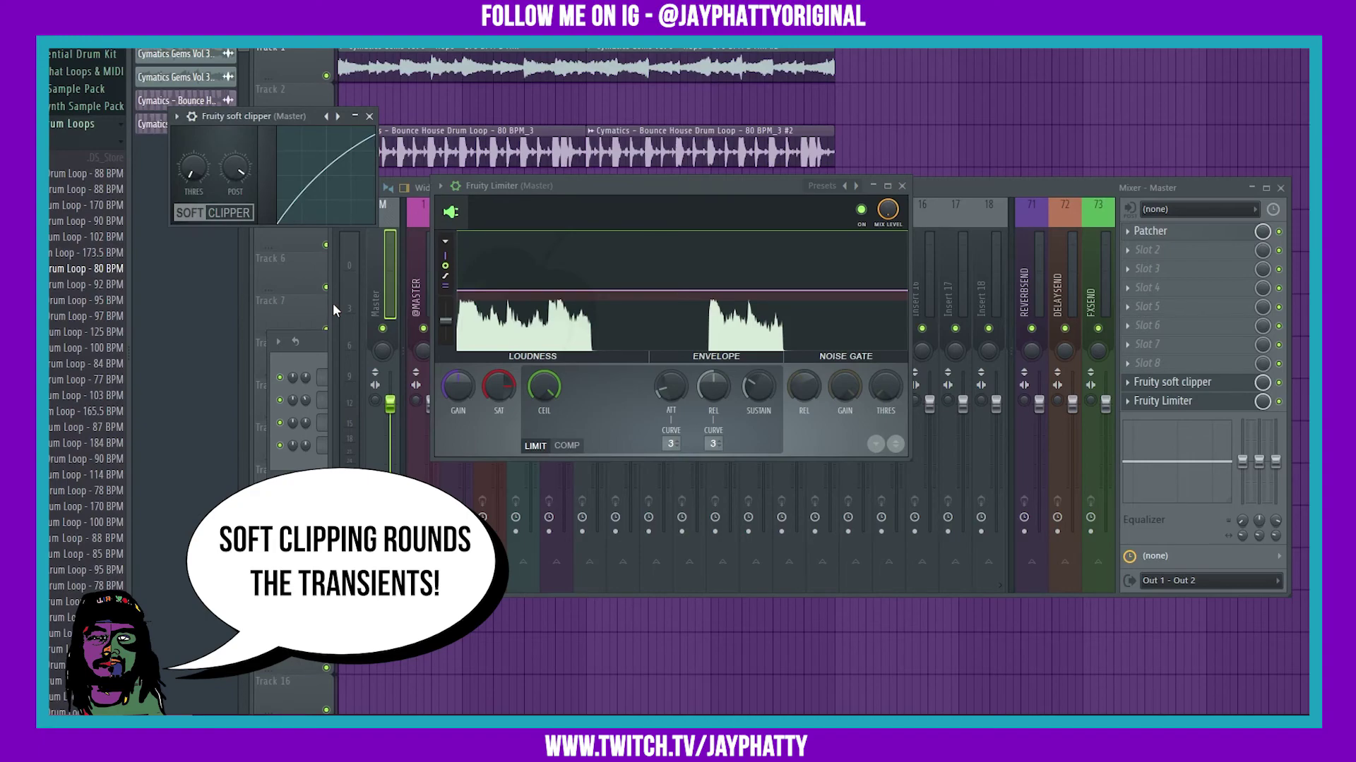
key(space)
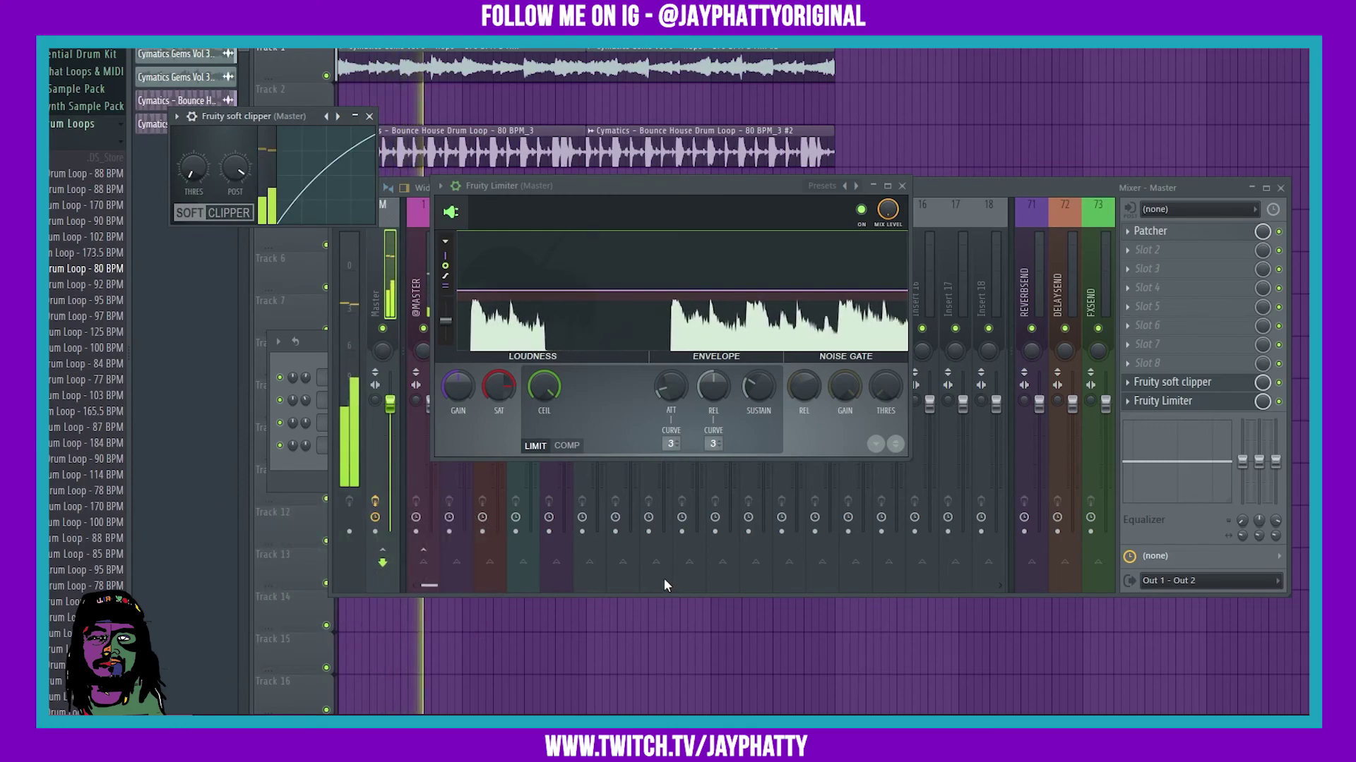
Load Fruity Parametric EQ 2 onto the sample insert channel
click(902, 186)
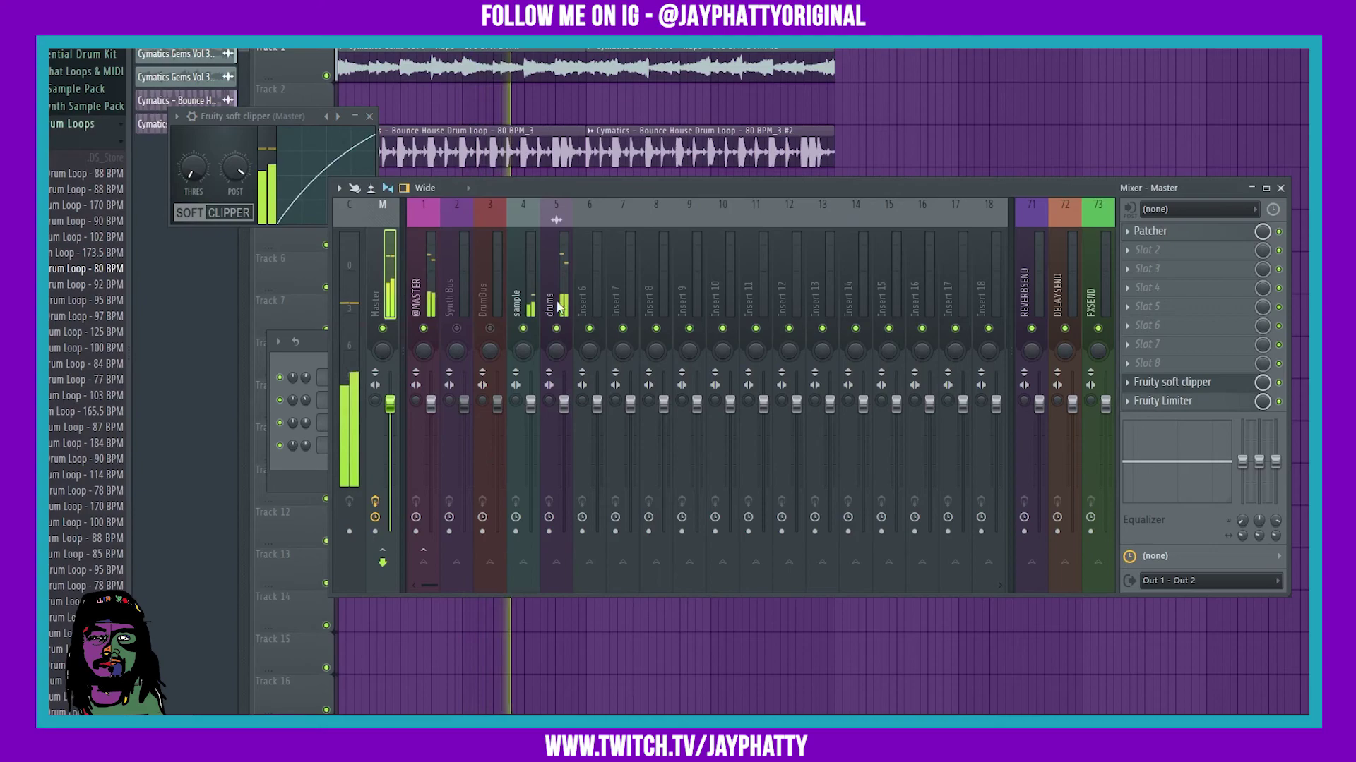
click(513, 303)
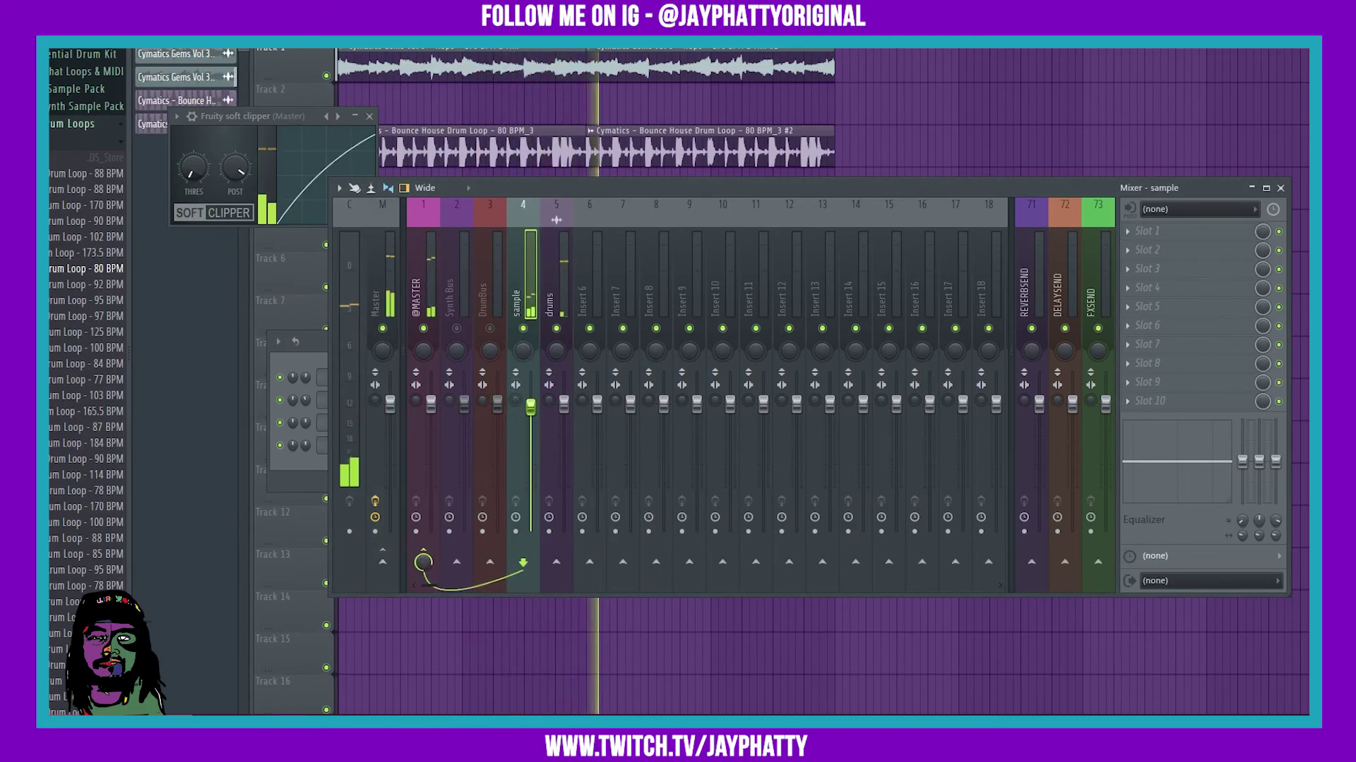
click(1165, 275)
click(911, 212)
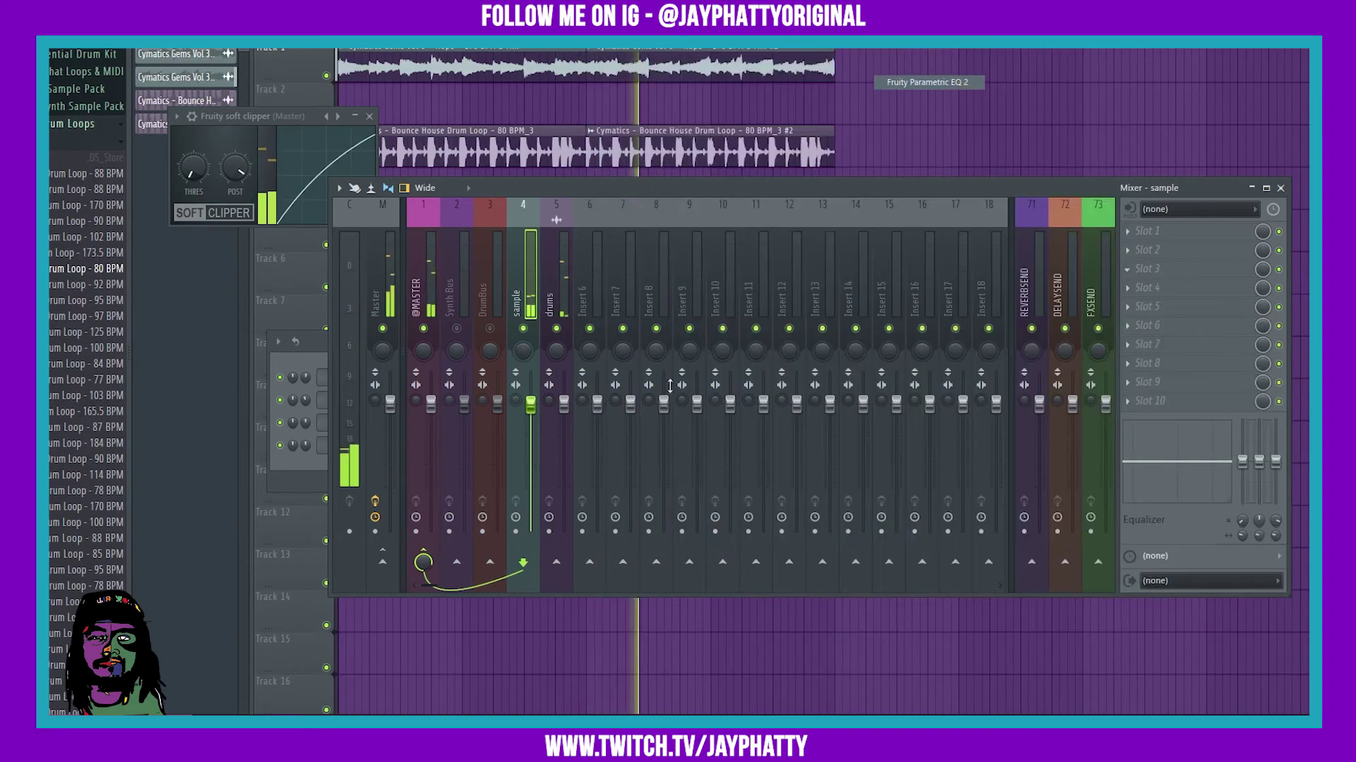
Shape the sample EQ with a low cut, a high cut near 12585 Hz, and a mid dip near 840 Hz
drag(288, 276, 303, 361)
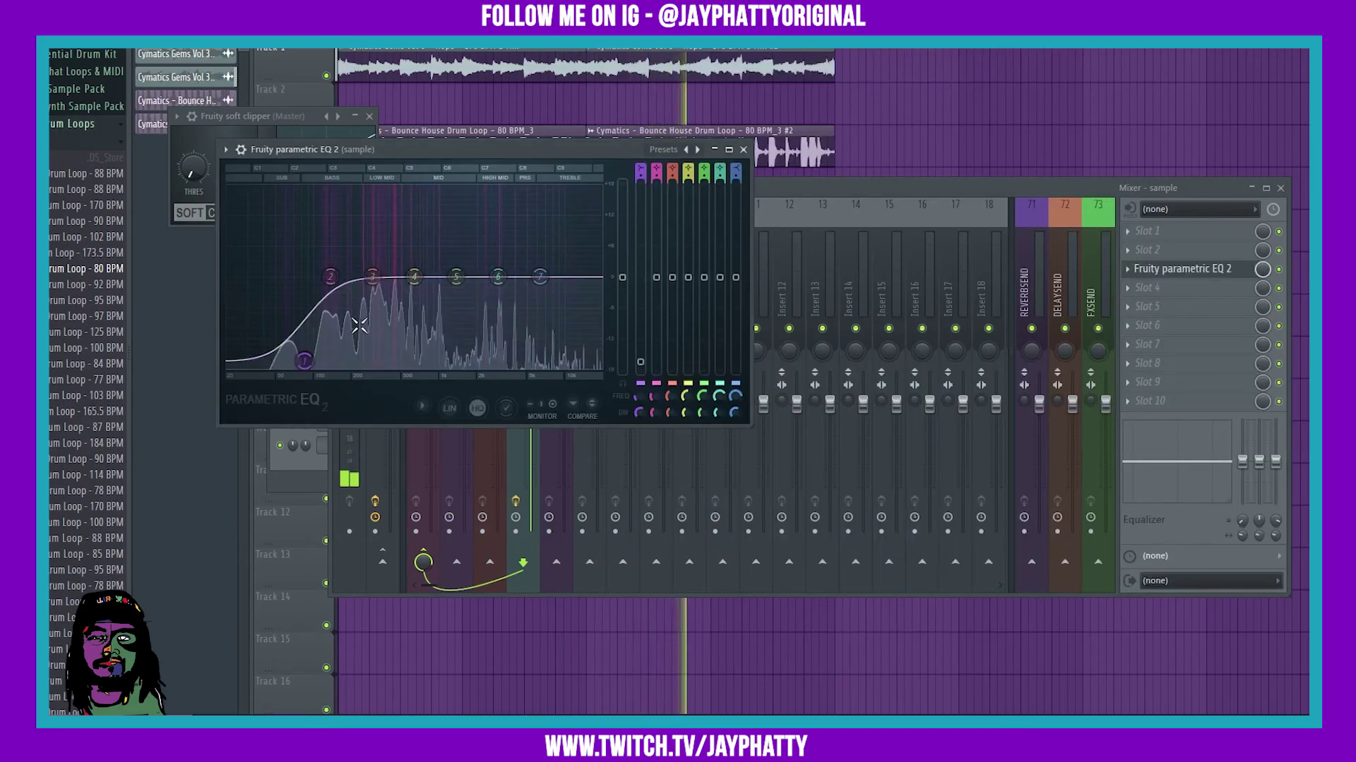
drag(414, 276, 423, 290)
drag(456, 276, 576, 367)
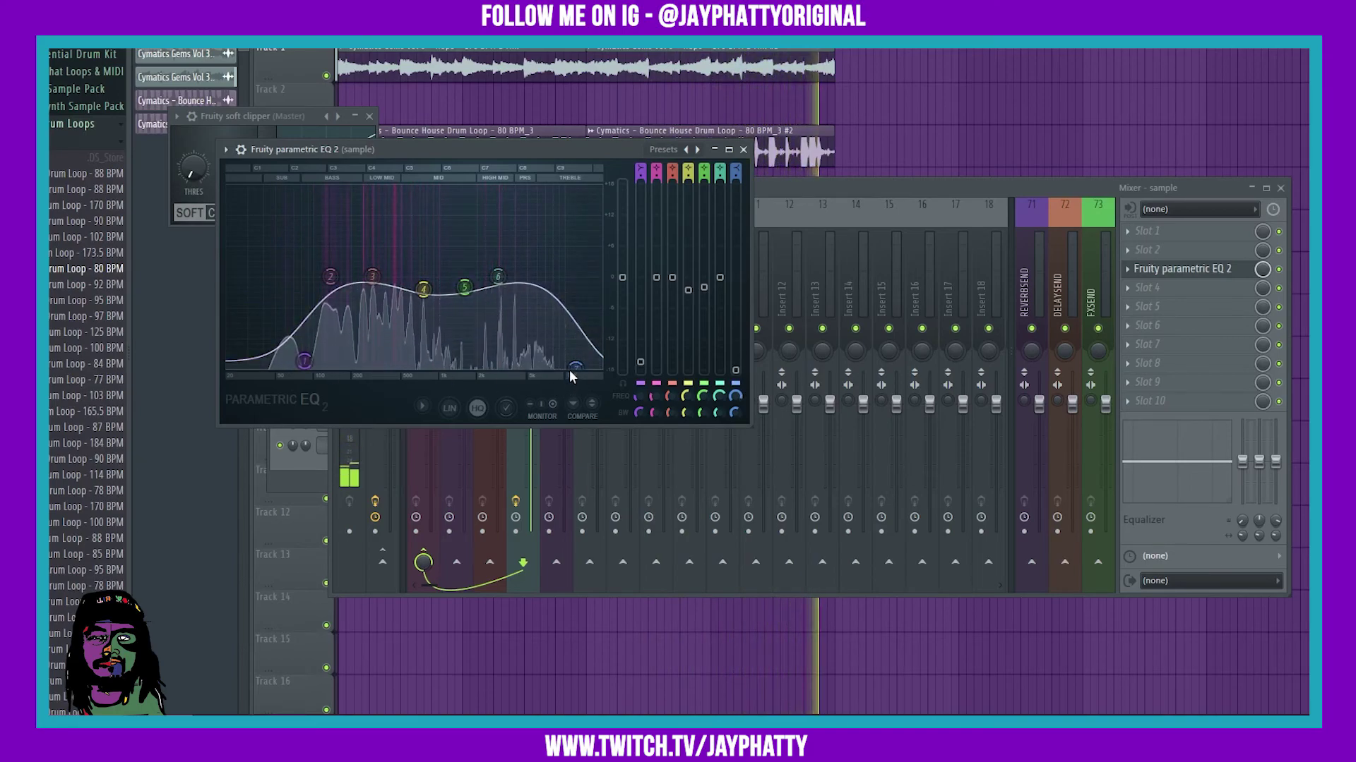
drag(575, 368, 578, 367)
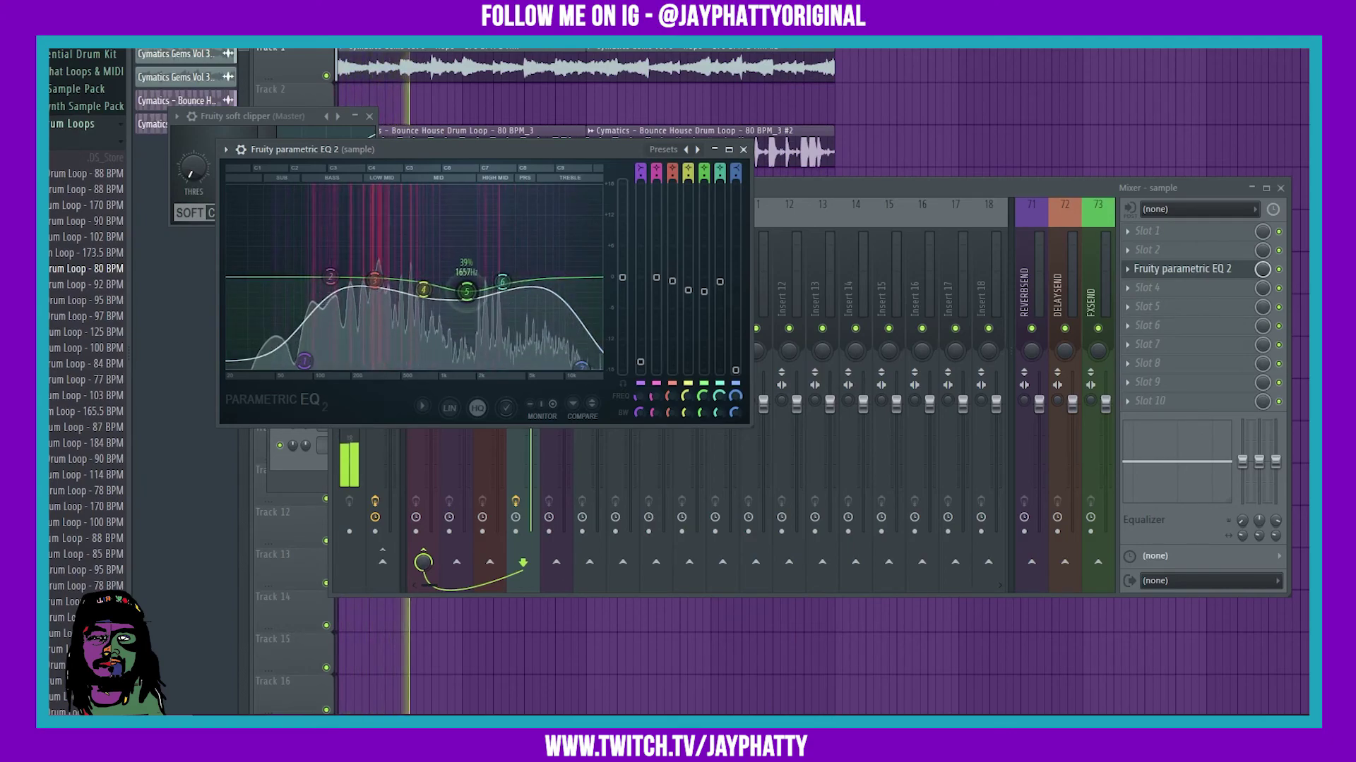
drag(423, 289, 430, 288)
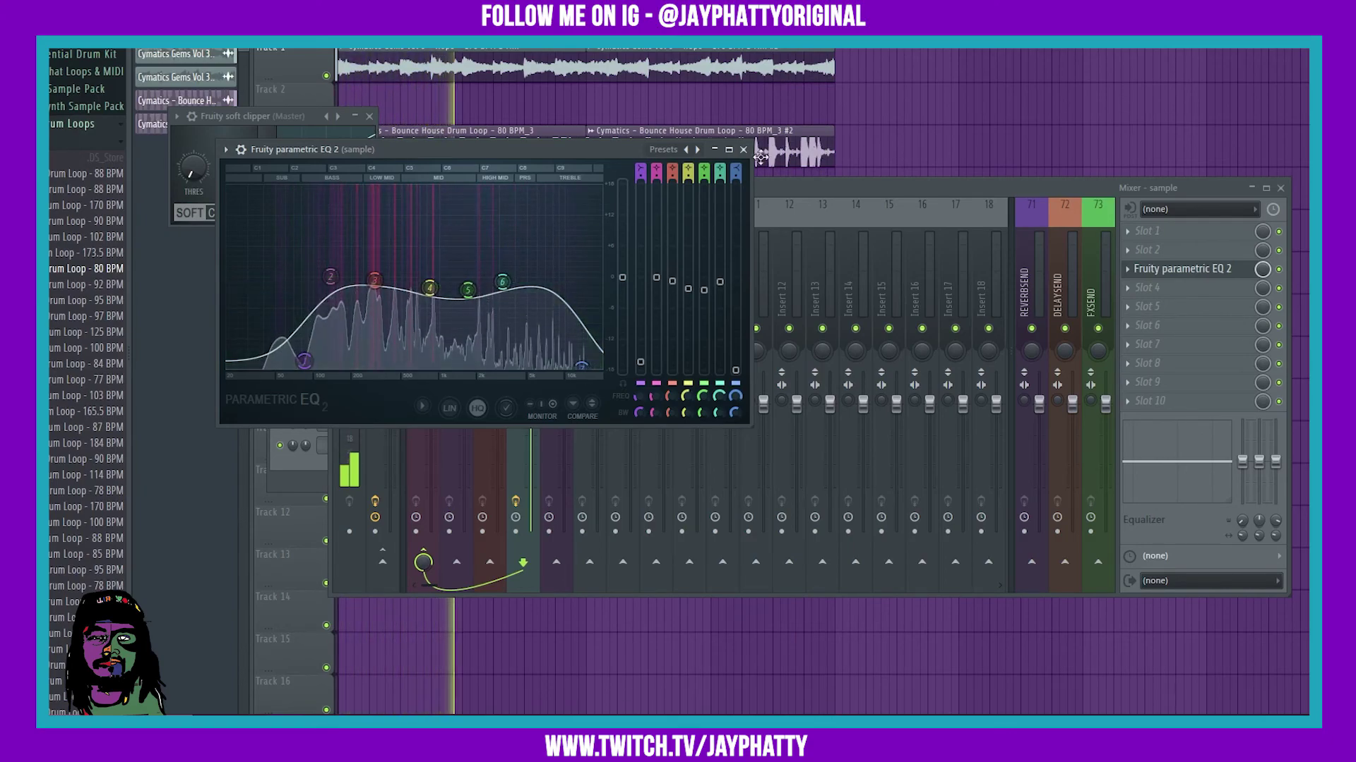
key(Escape)
Load Fruity Parametric EQ 2 onto the drums insert channel
click(550, 296)
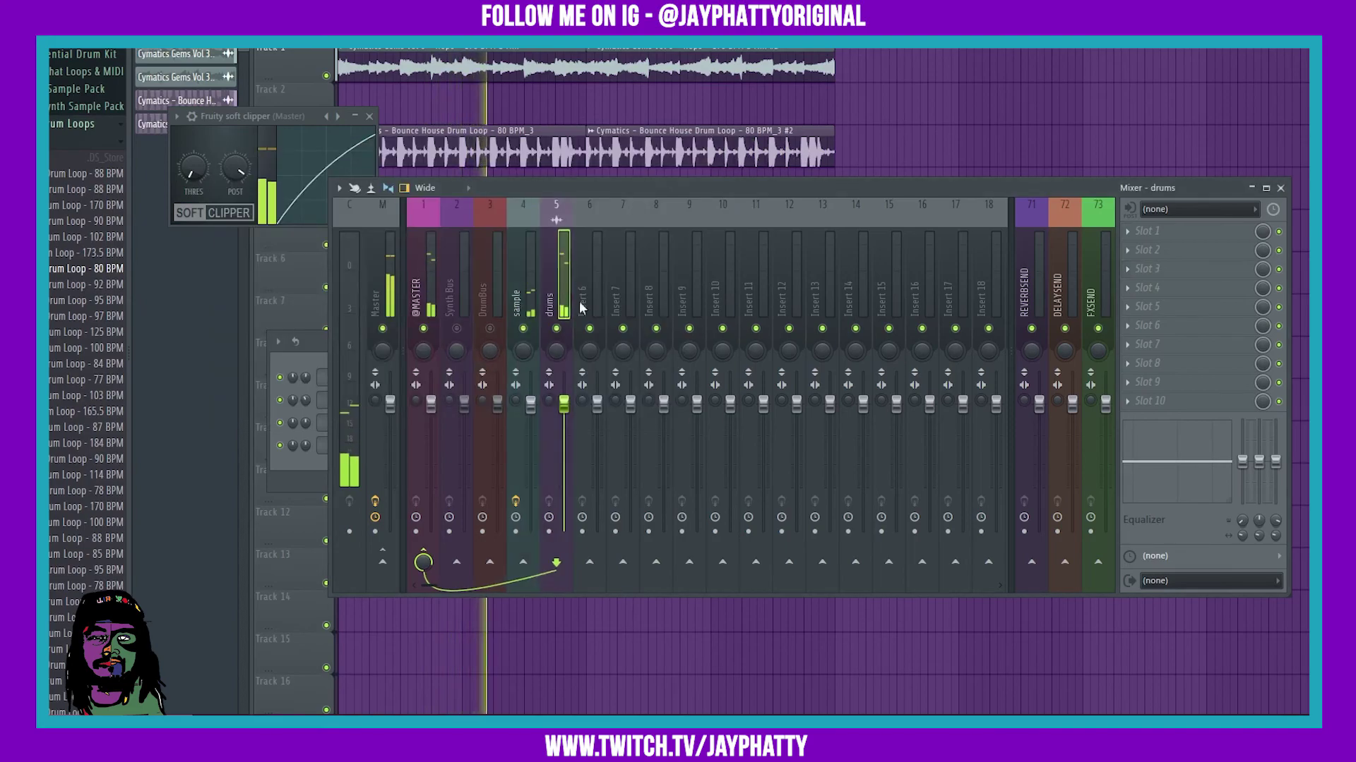
click(1158, 268)
click(926, 82)
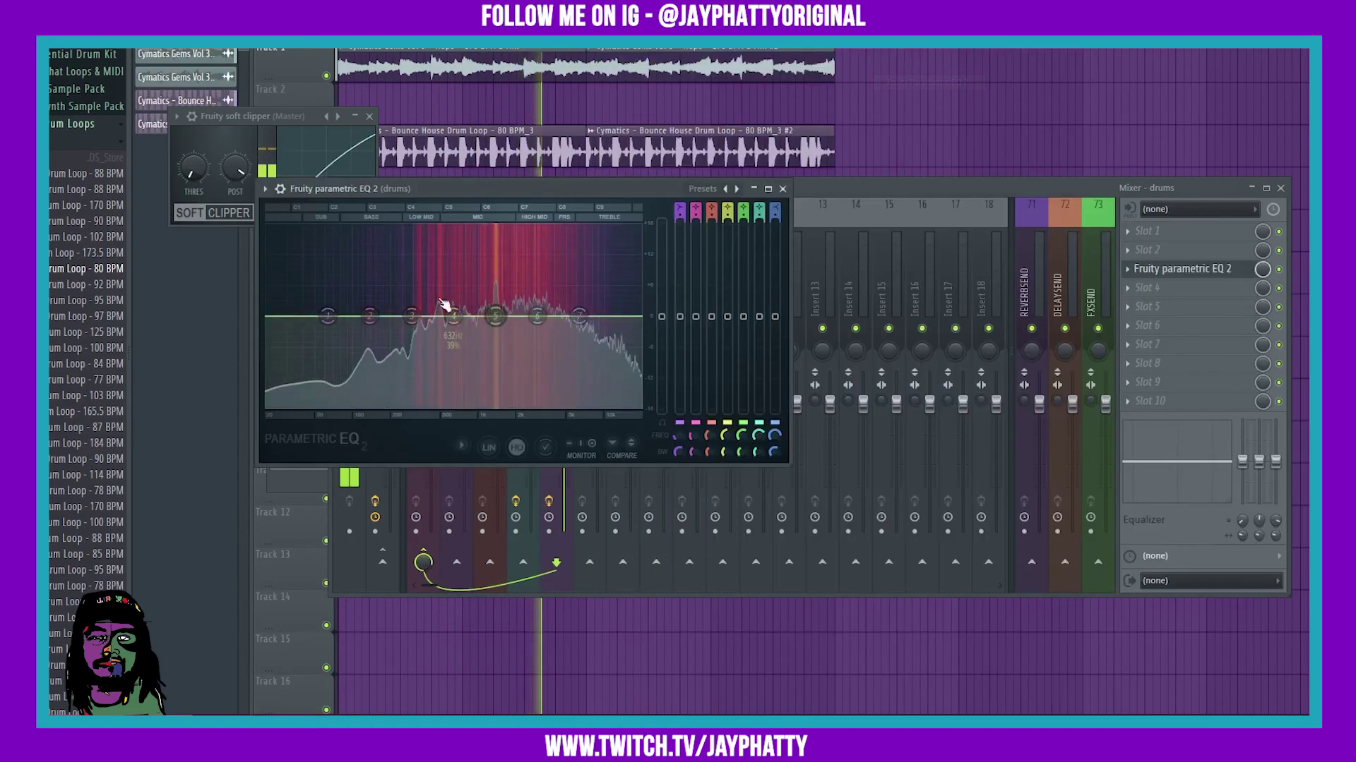
Set a steep 30 Hz low cut, a 17397 Hz high cut, and small dips at 4312 and 312 Hz
drag(319, 404, 289, 407)
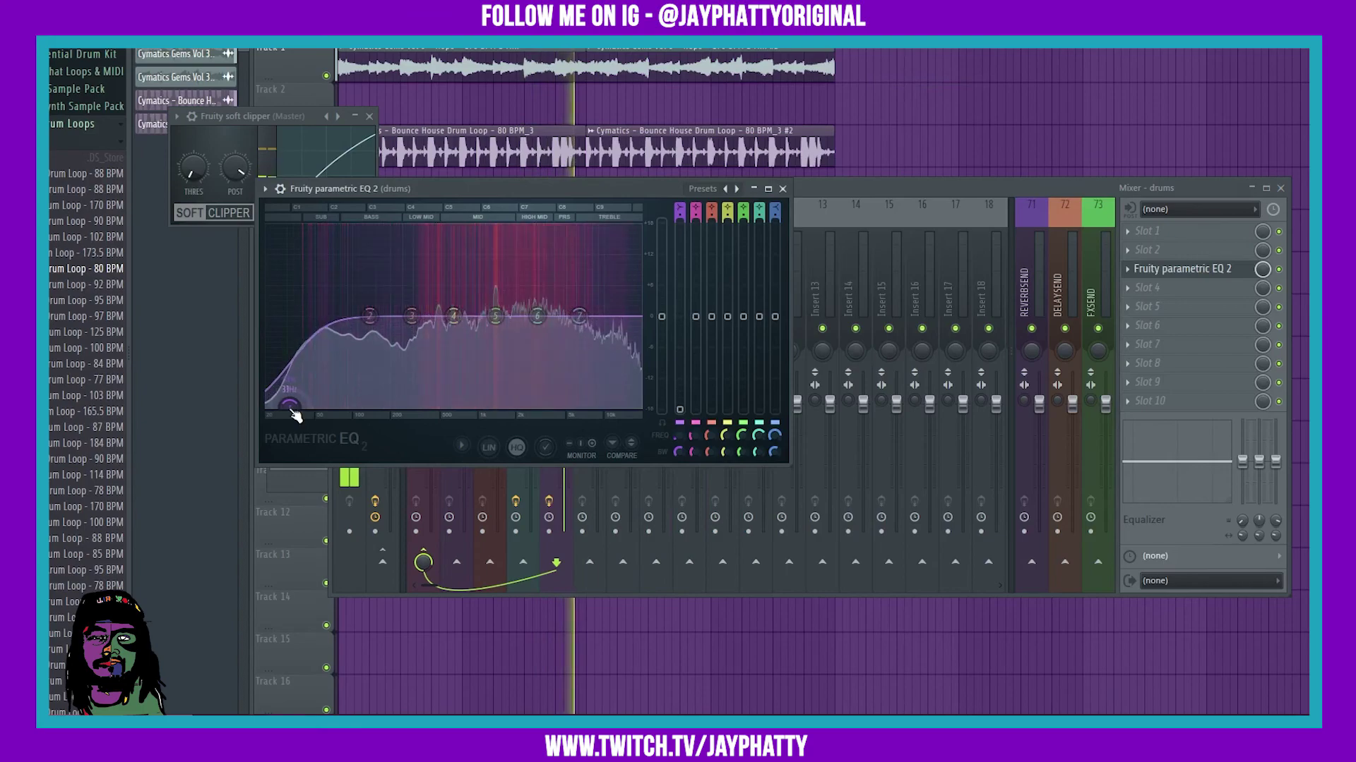
click(679, 212)
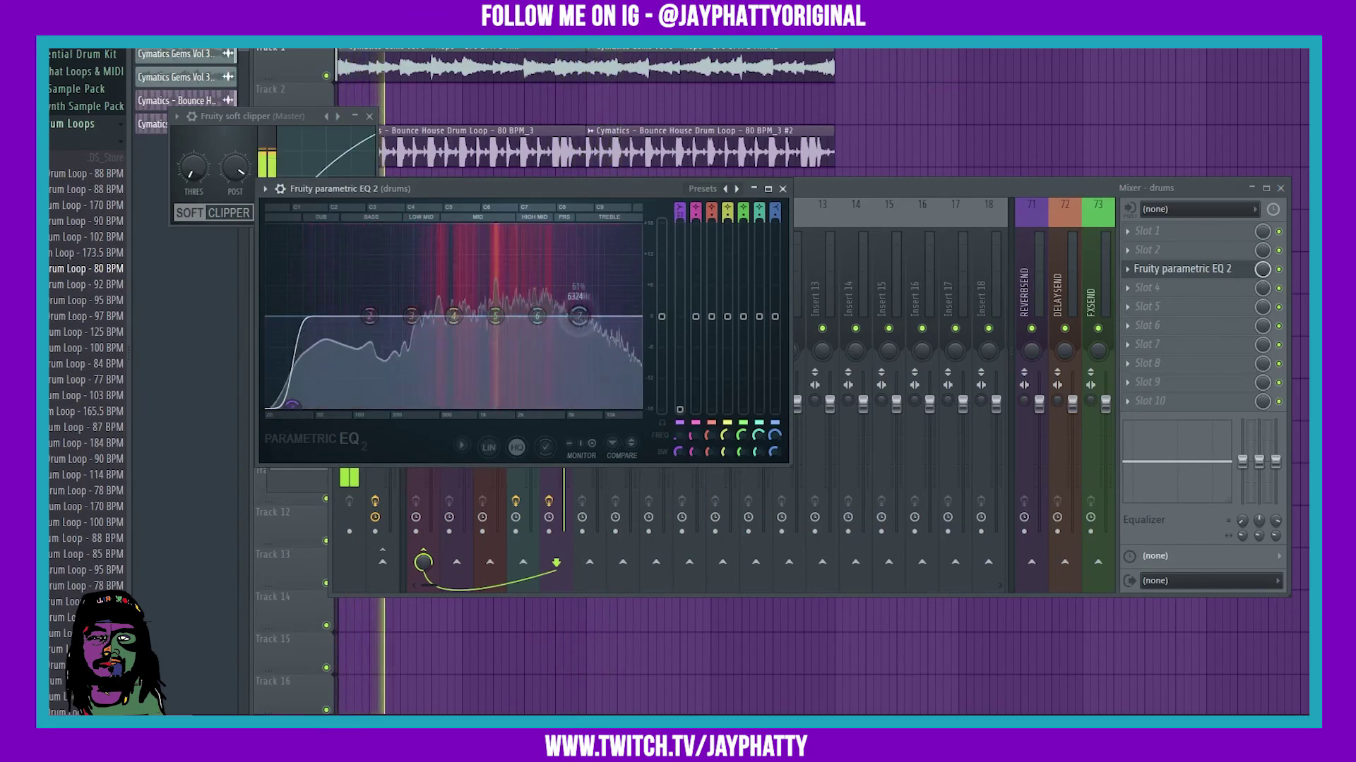
drag(579, 316, 633, 405)
drag(495, 315, 580, 321)
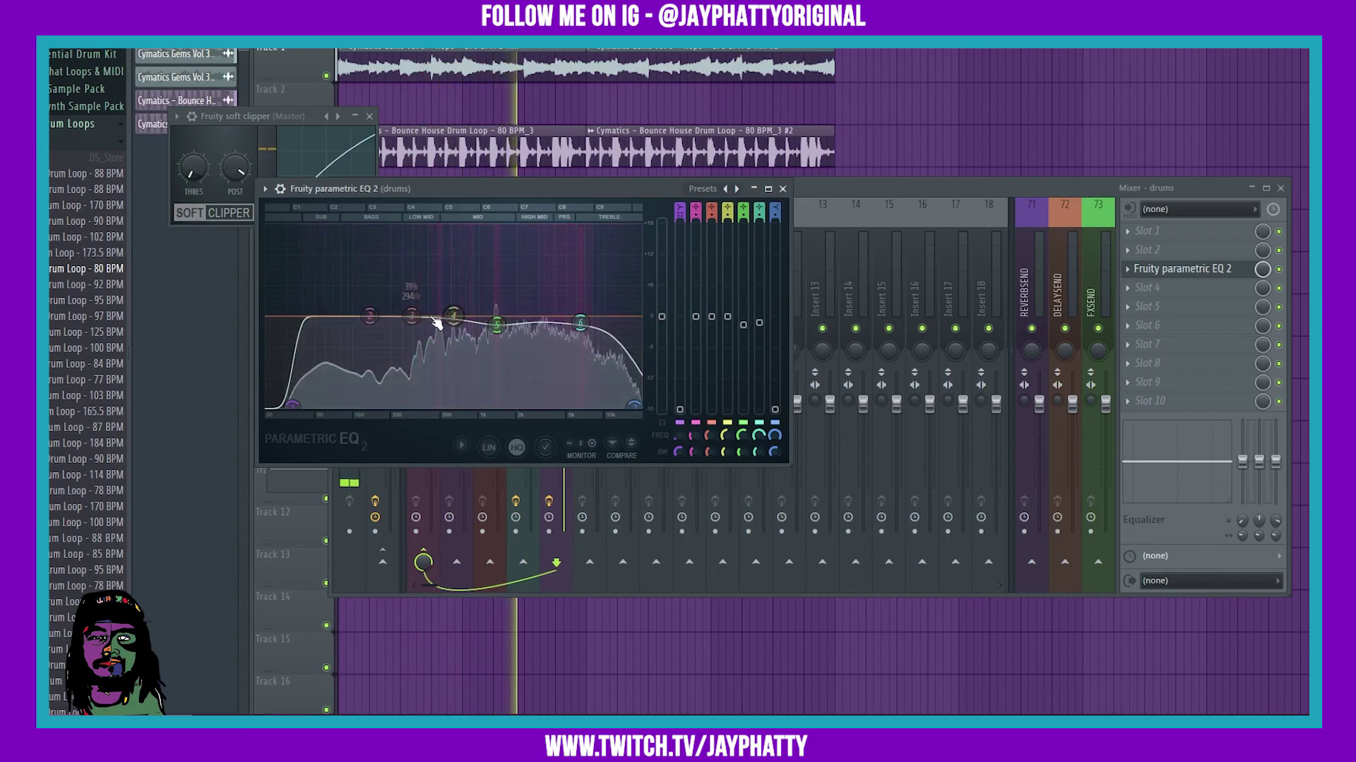
drag(412, 315, 418, 322)
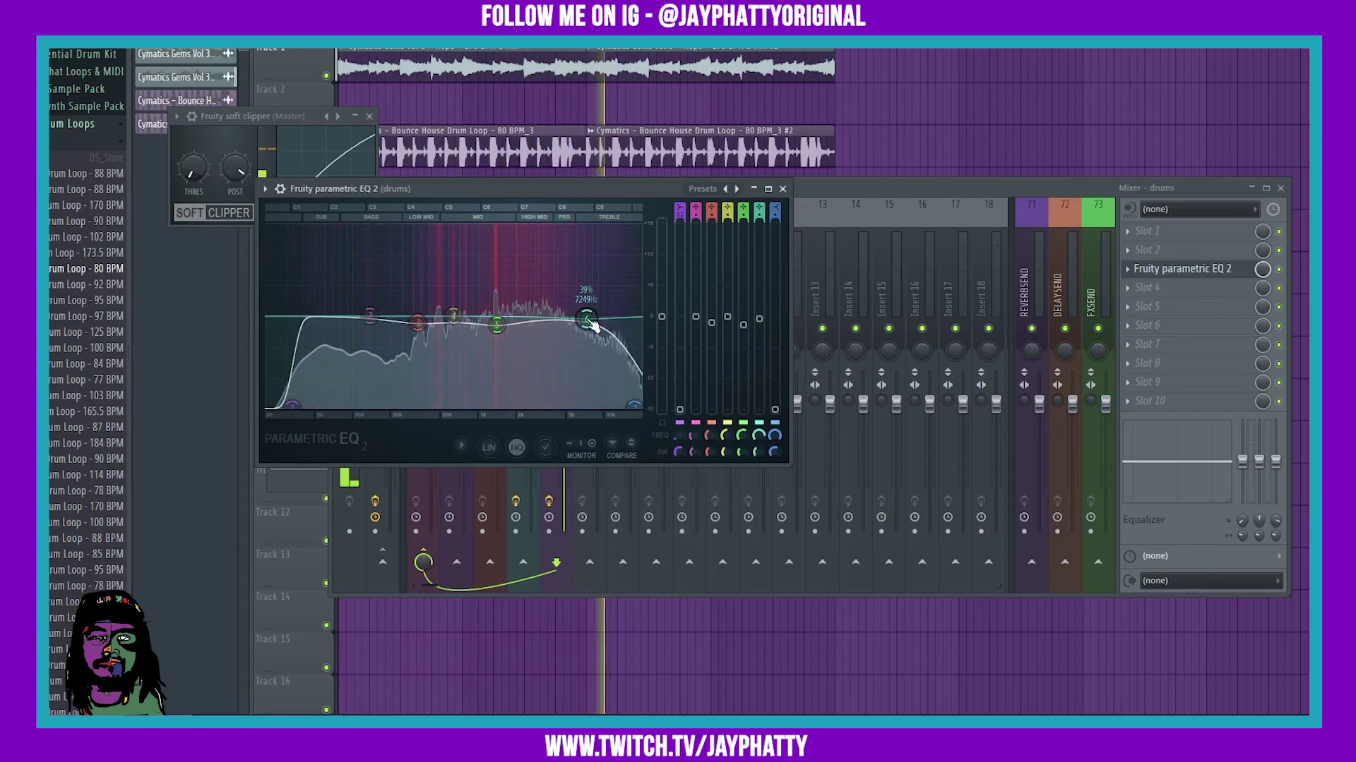
click(782, 189)
Close the soft clipper and channel rack, select Master, and open its Patcher chain
click(370, 115)
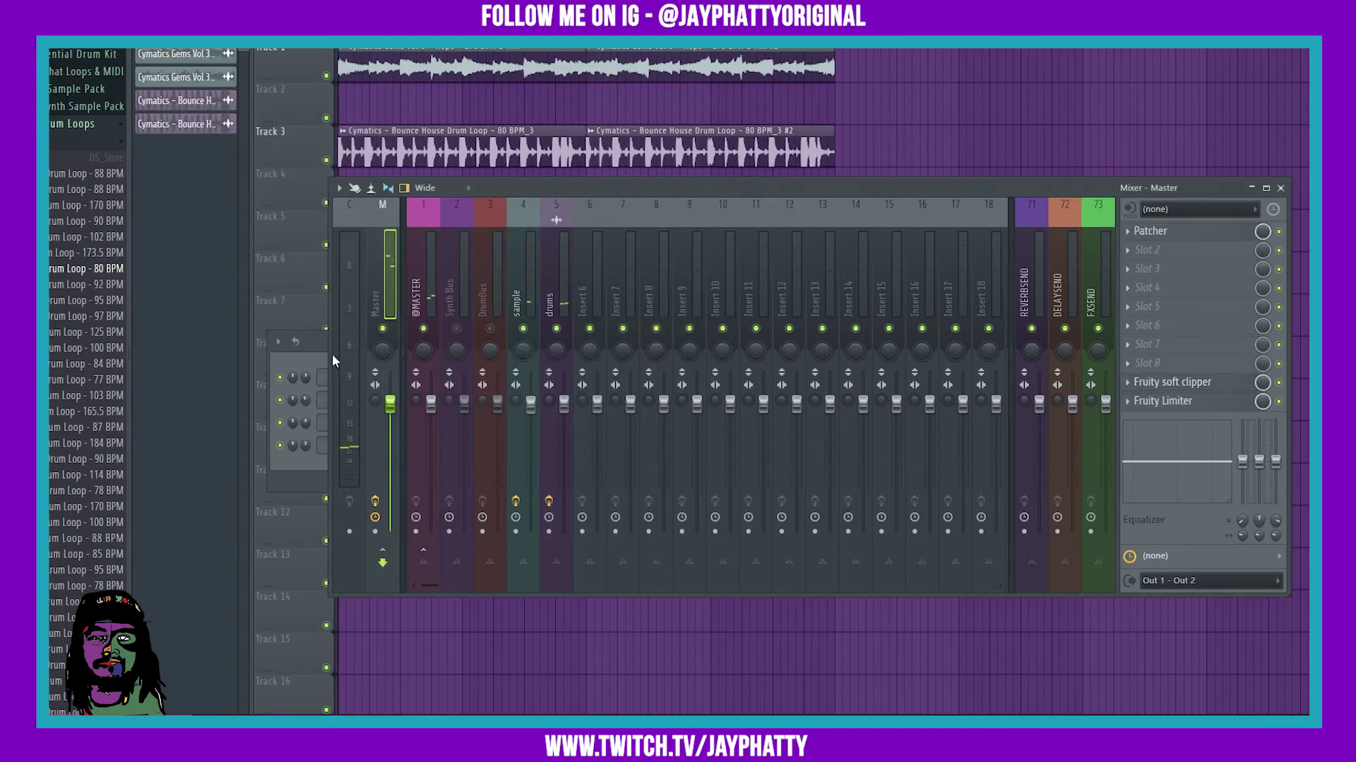
click(312, 339)
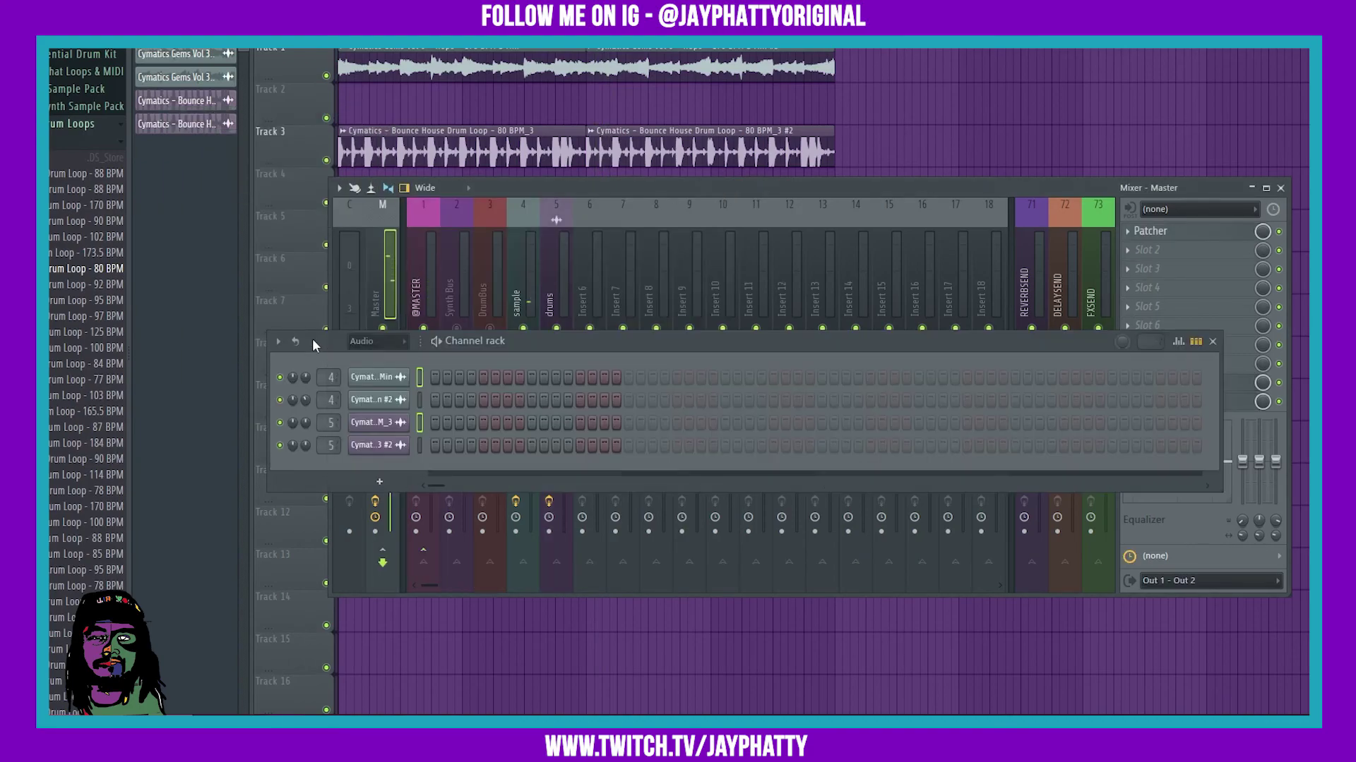
click(1213, 343)
click(1158, 231)
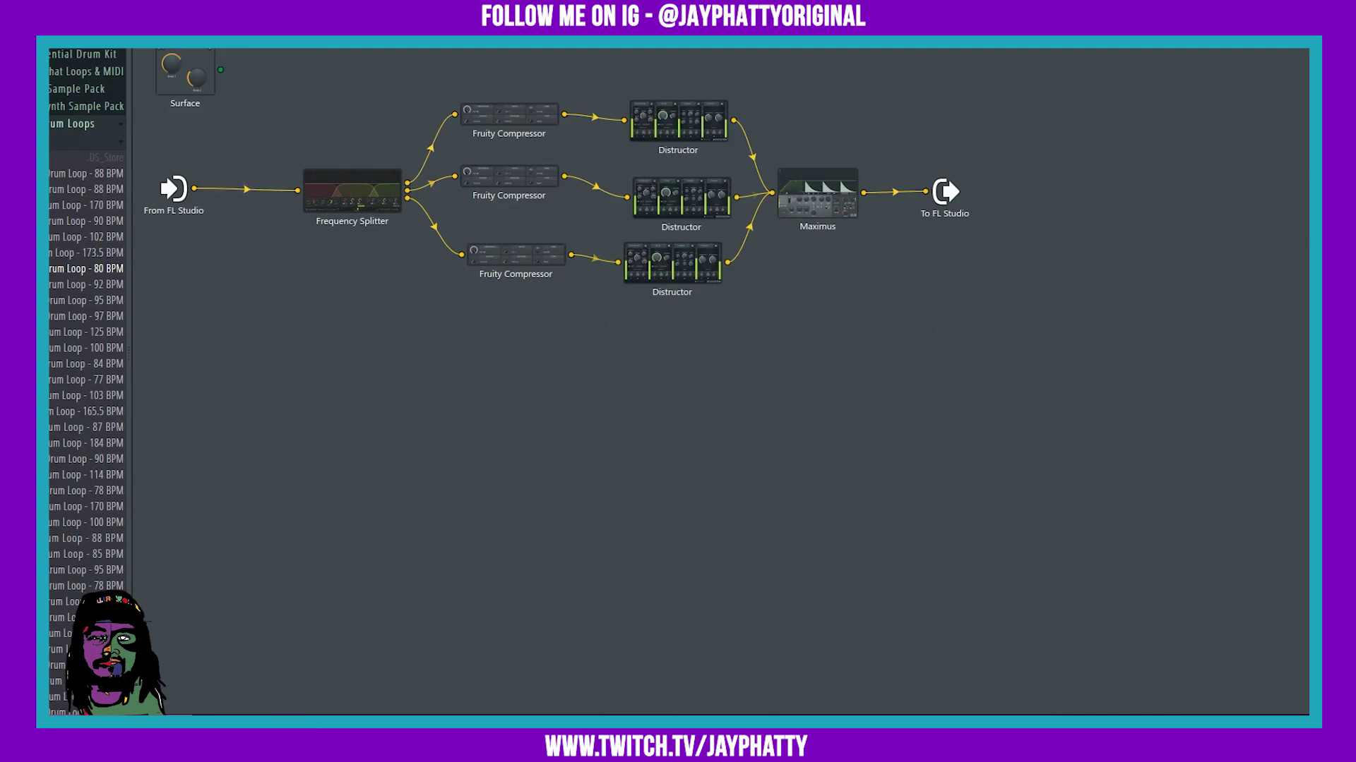
key(Escape)
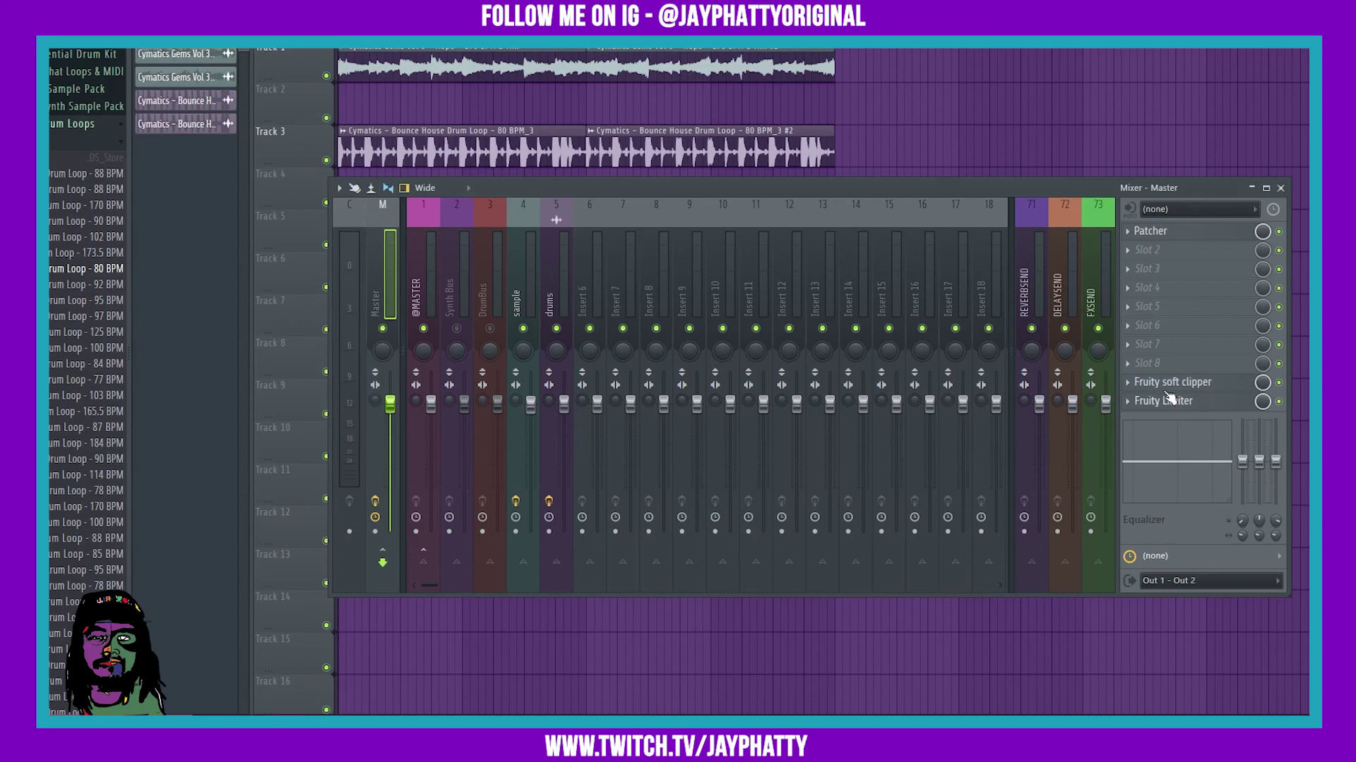
click(1190, 233)
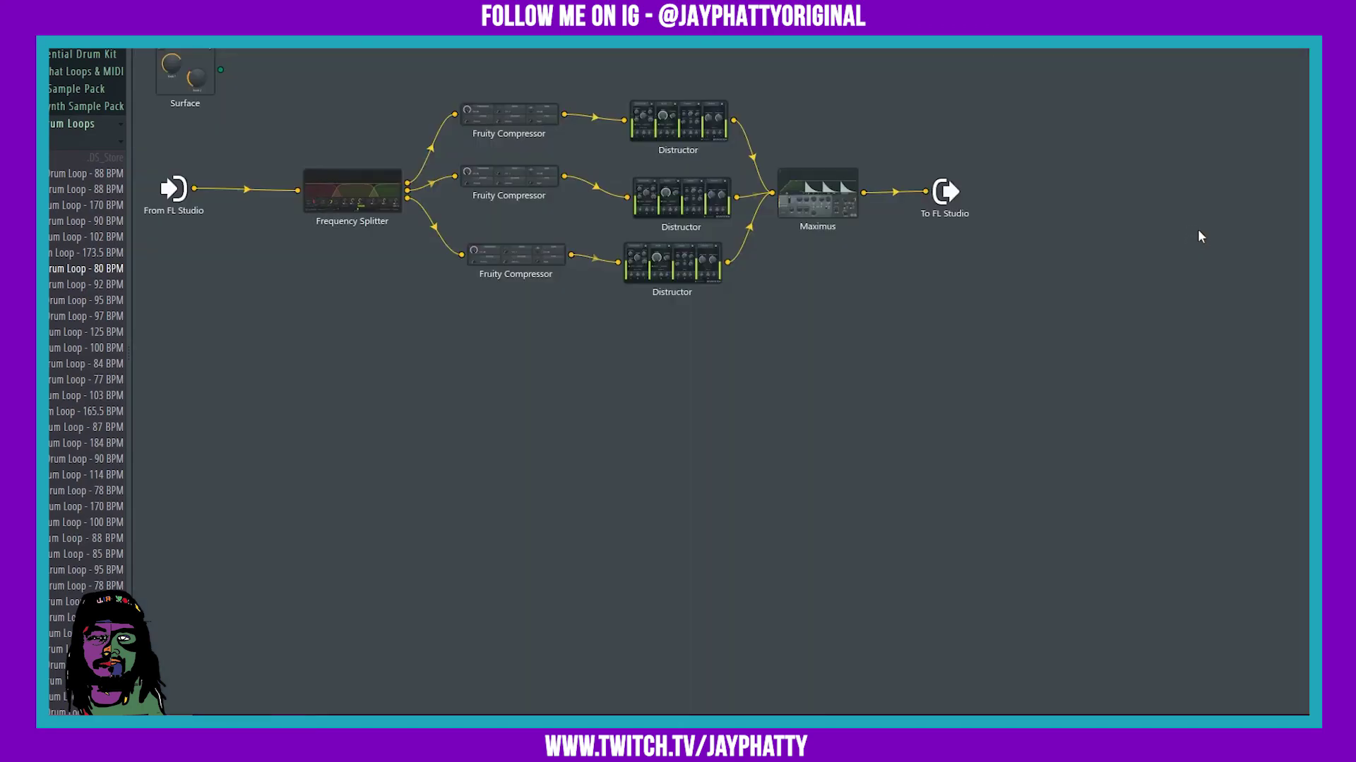